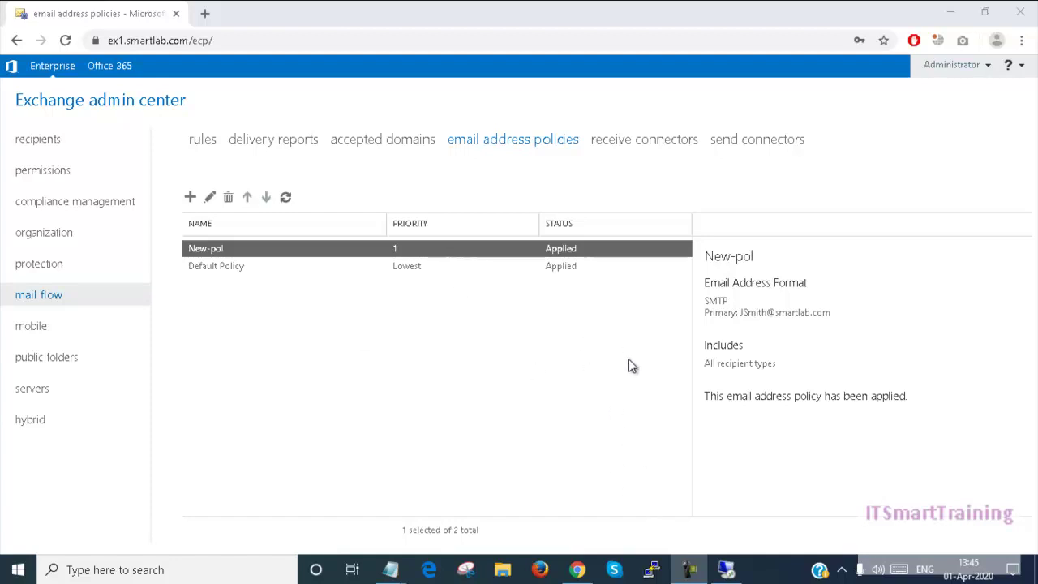
double_click(341, 257)
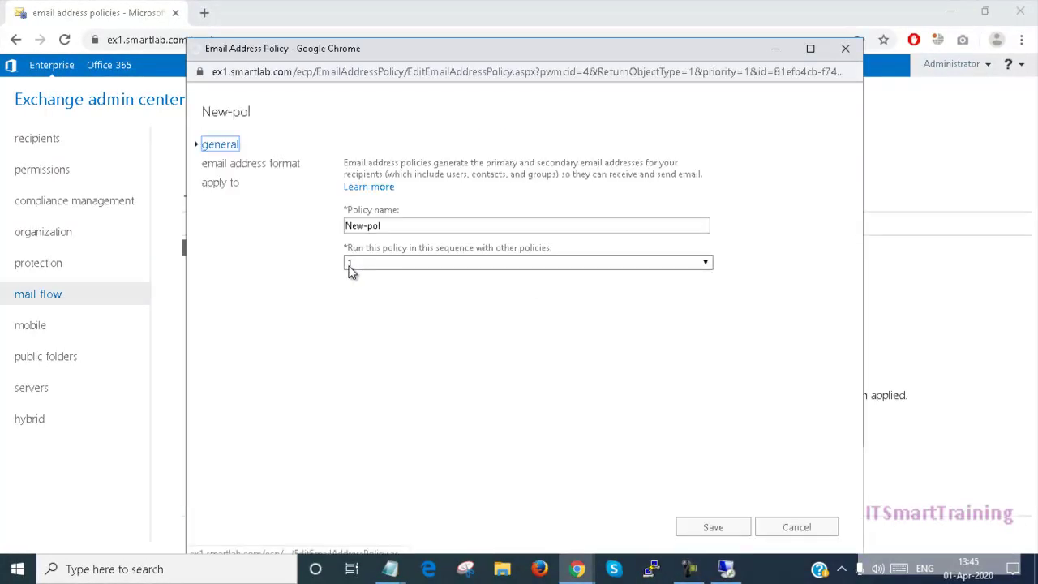
left_click(275, 165)
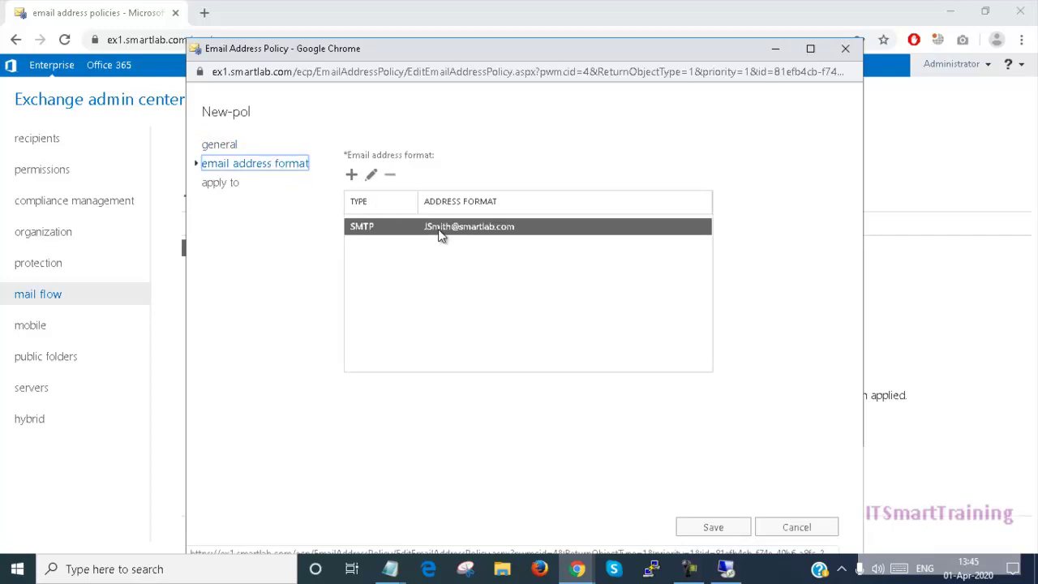
double_click(438, 230)
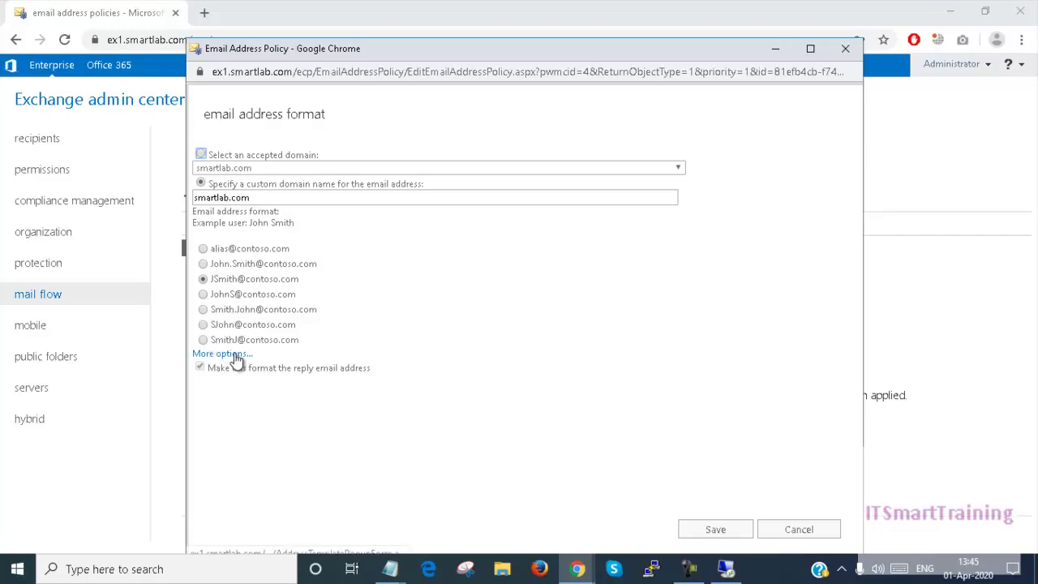
left_click(234, 355)
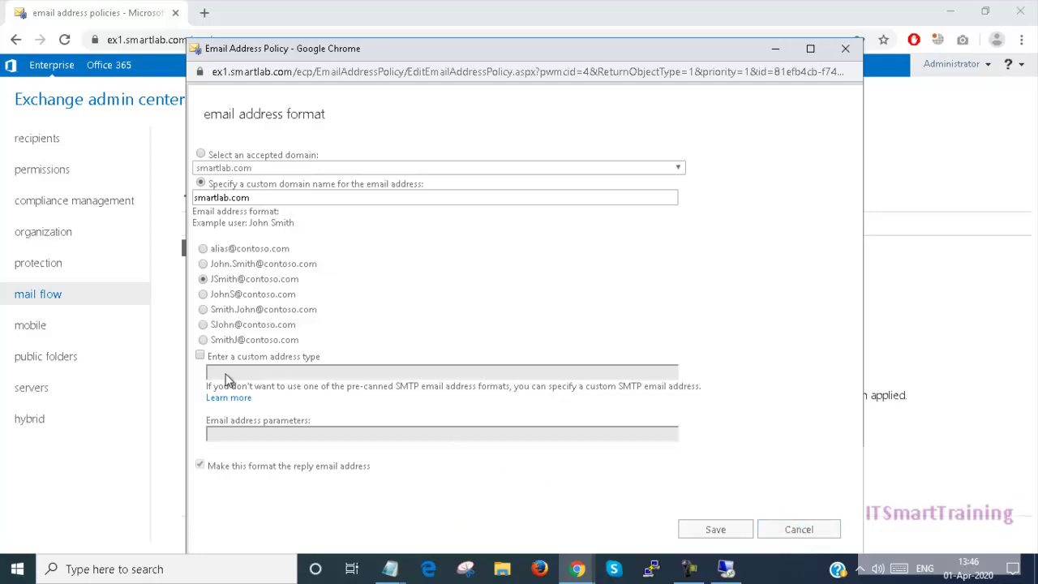
left_click(786, 530)
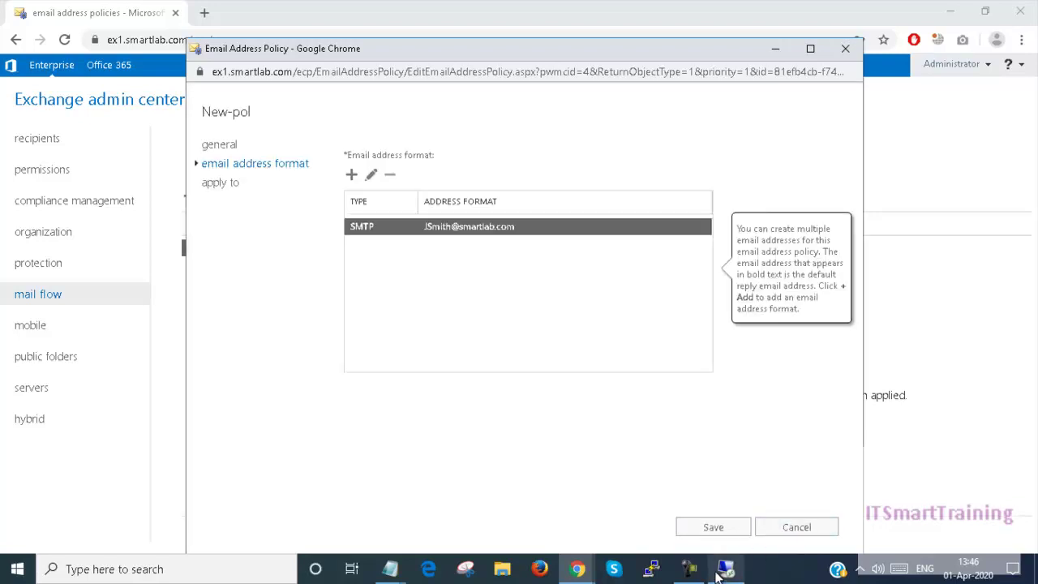
mouse_move(725, 571)
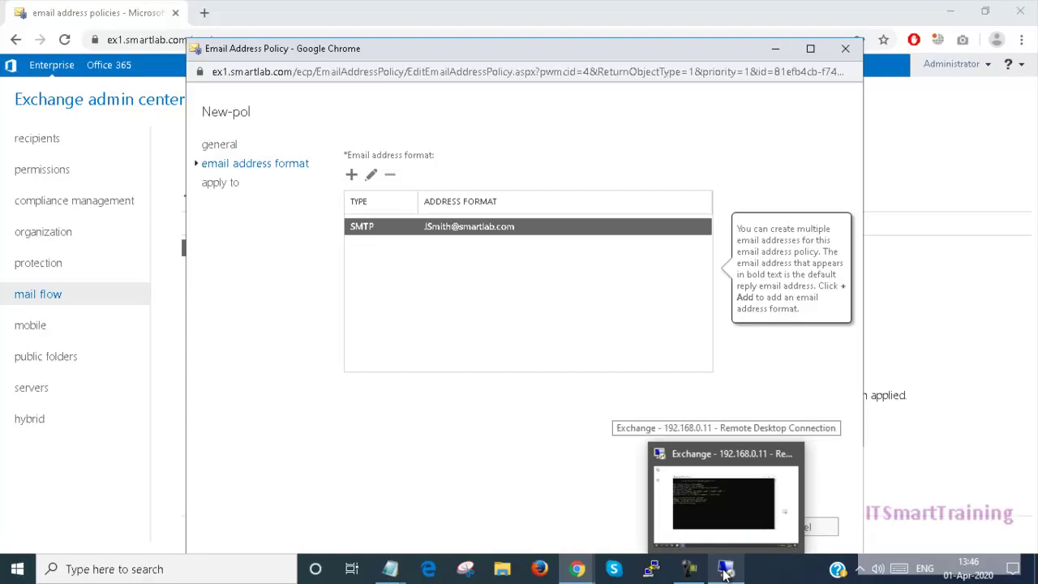
left_click(726, 571)
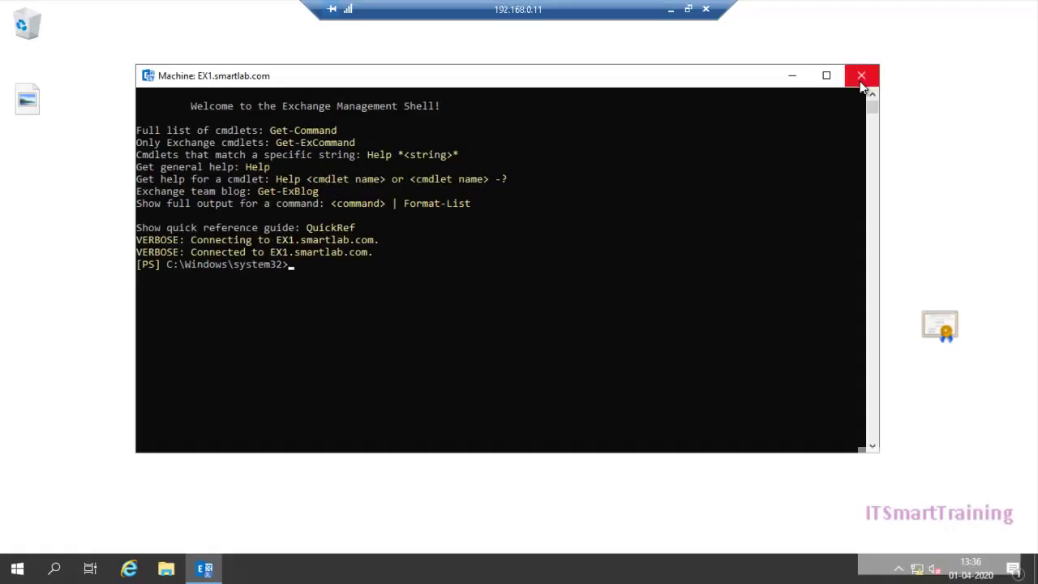
Replace the old shell with a new Exchange Management Shell from Microsoft Exchange Server 2019, then minimize the remote session
left_click(861, 74)
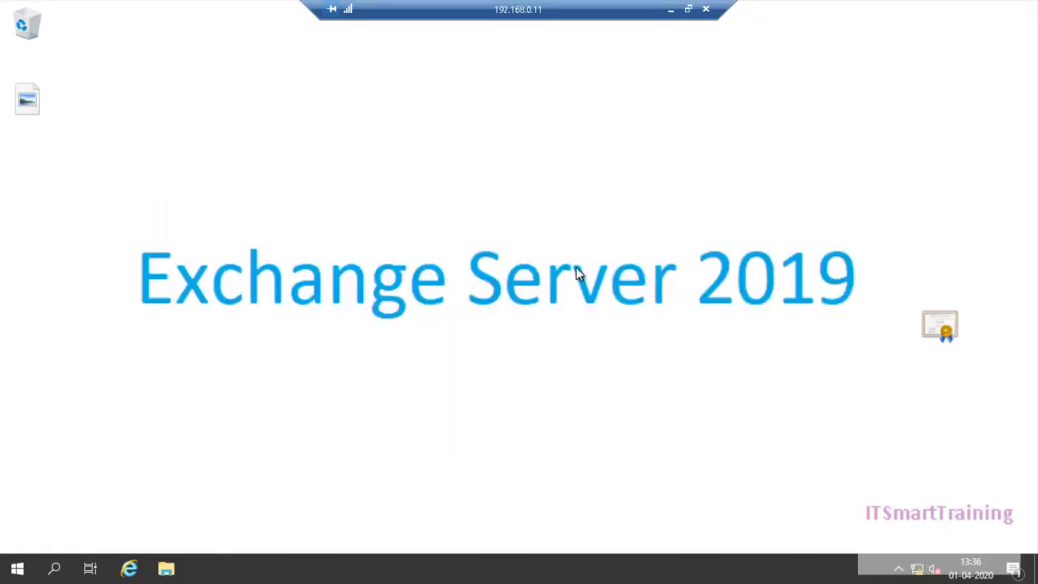
left_click(17, 568)
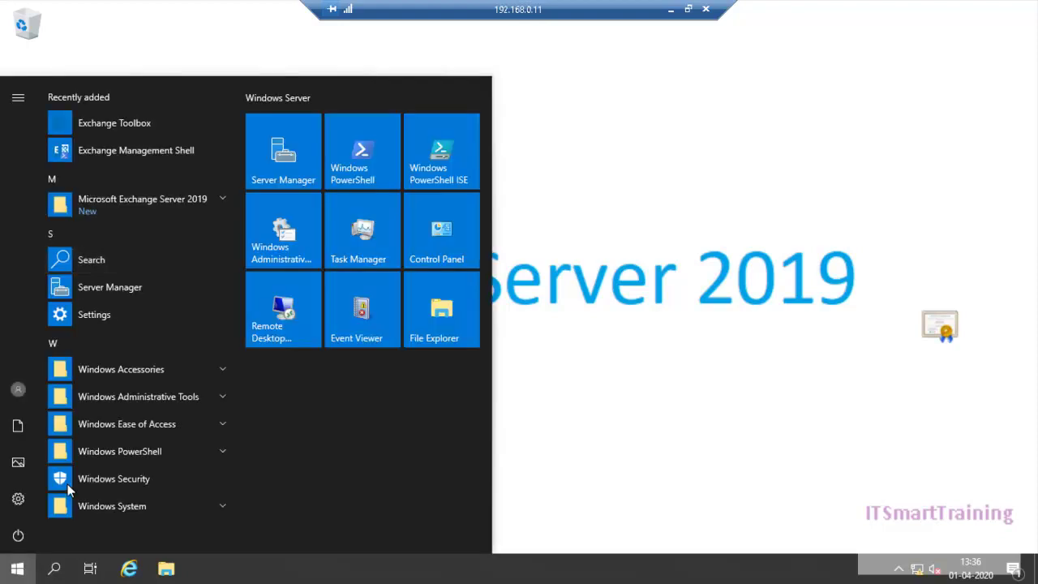
left_click(222, 200)
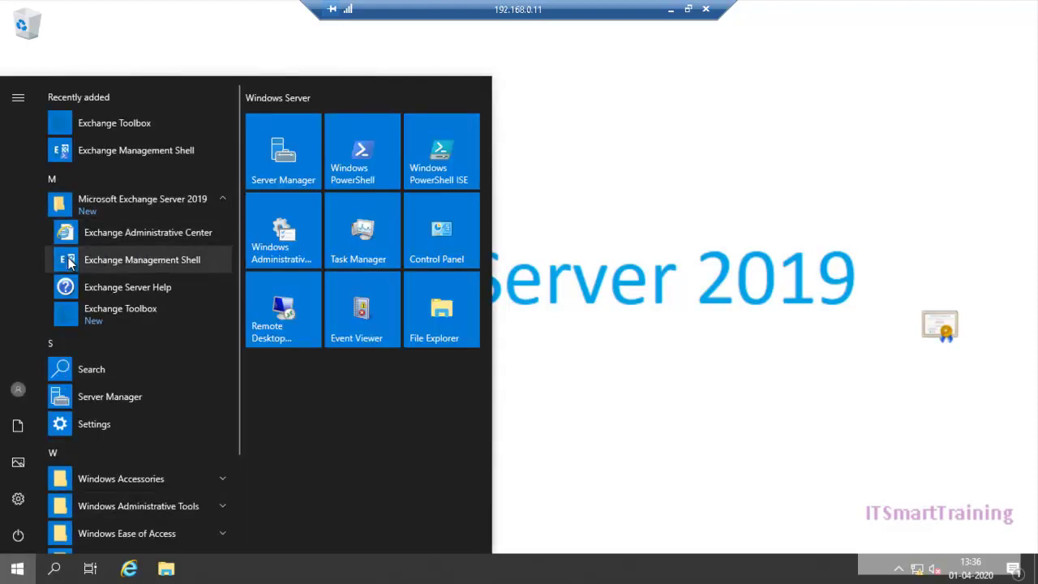
left_click(125, 261)
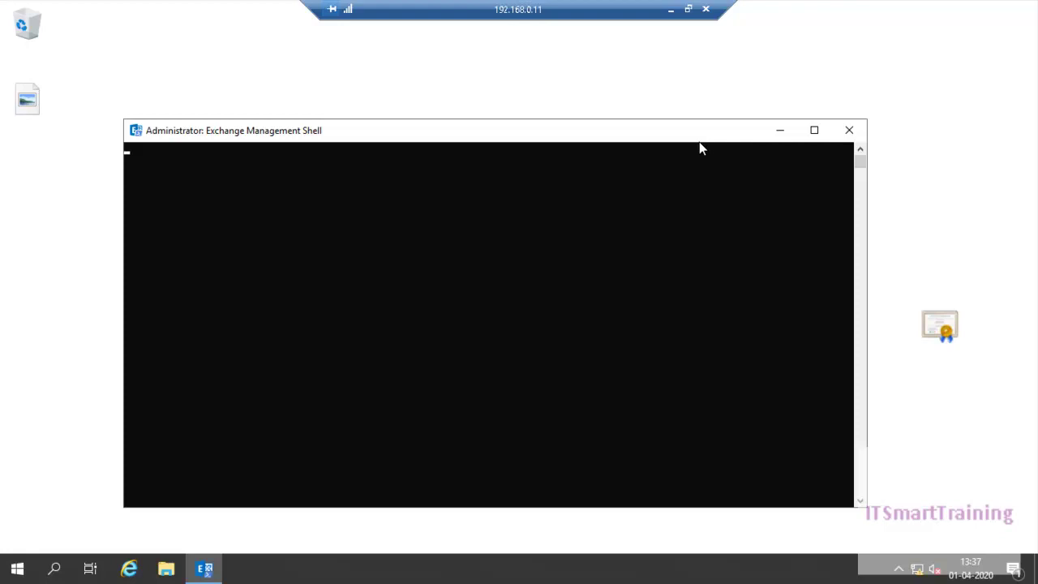
left_click(670, 9)
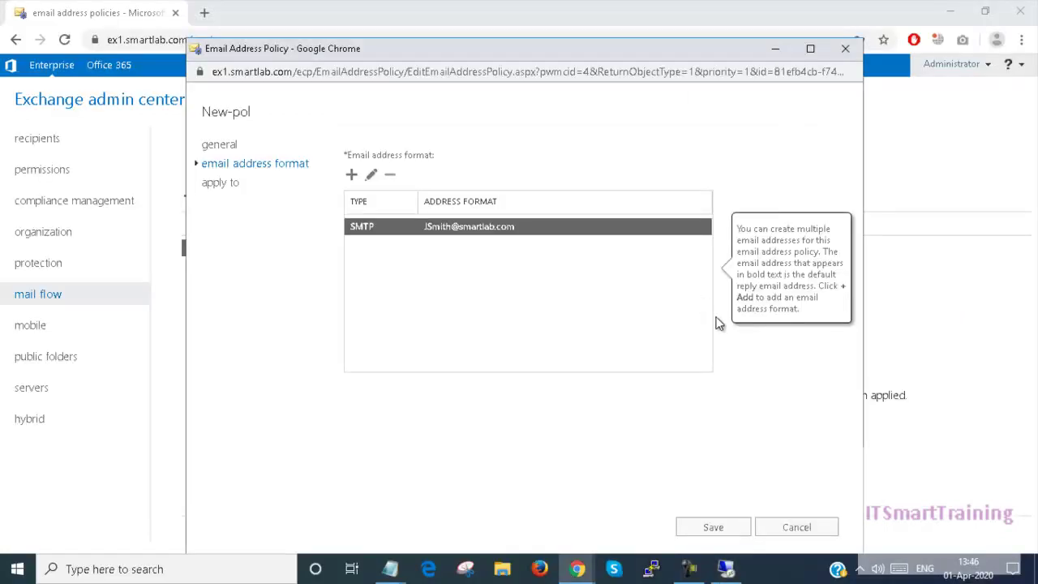
Discard New-pol's edits, review the 3.txt variable reference, and start a blank Notepad note via Run
left_click(783, 523)
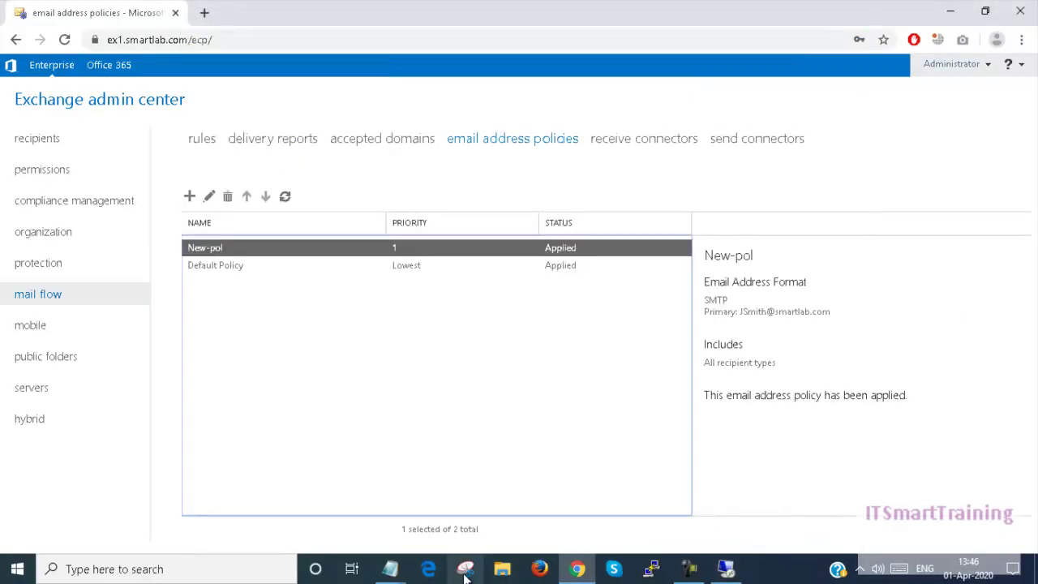
mouse_move(390, 570)
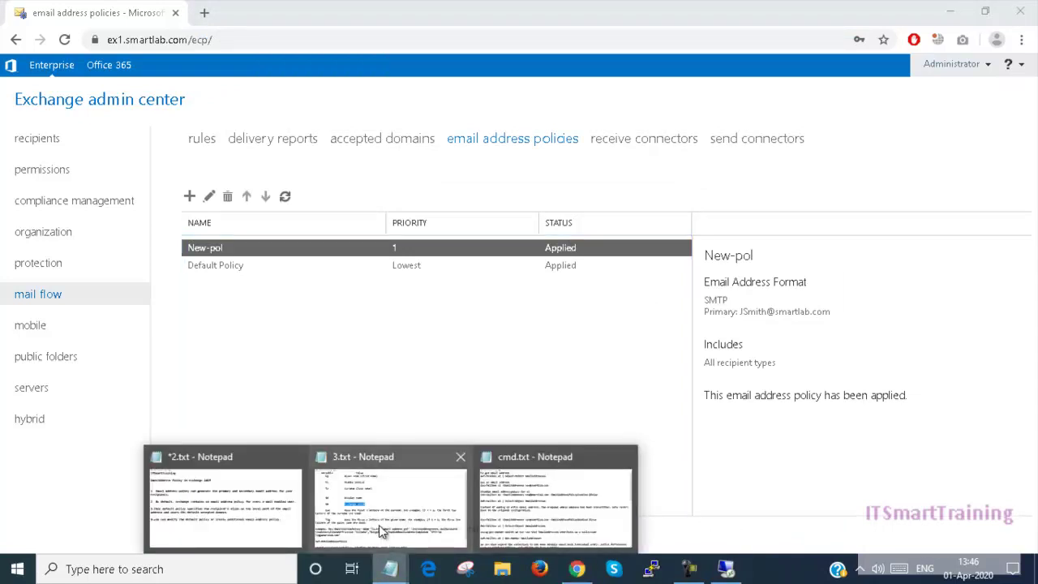
left_click(378, 524)
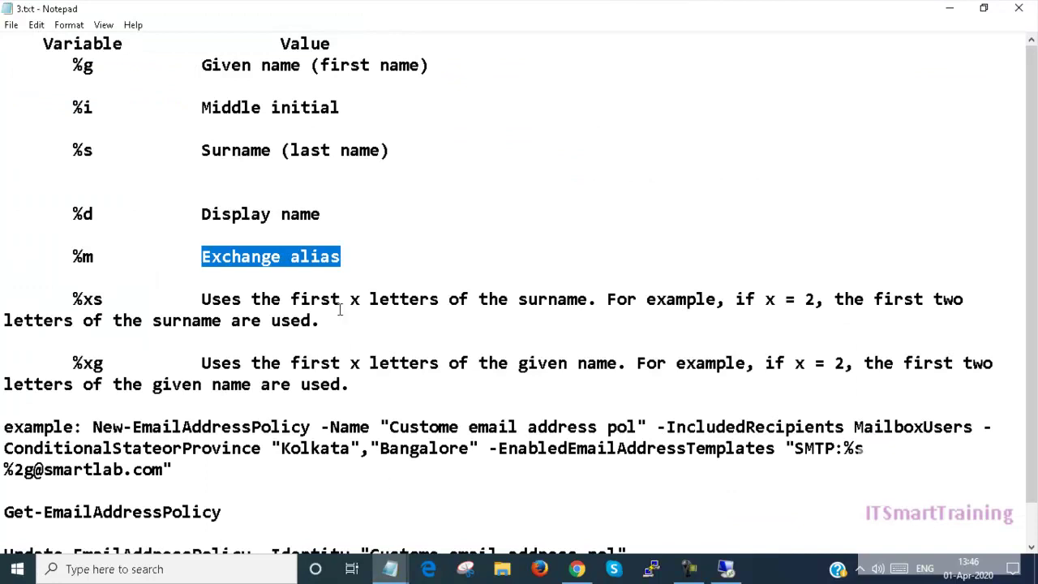
left_click(89, 107)
left_click_drag(65, 64, 84, 65)
left_click(93, 64)
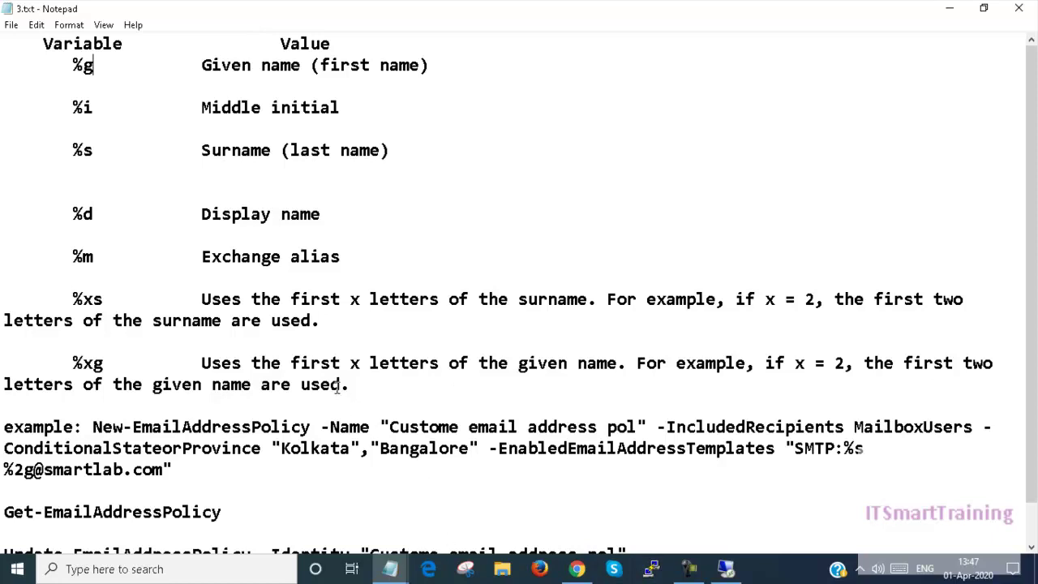
key("super+r")
key("Return")
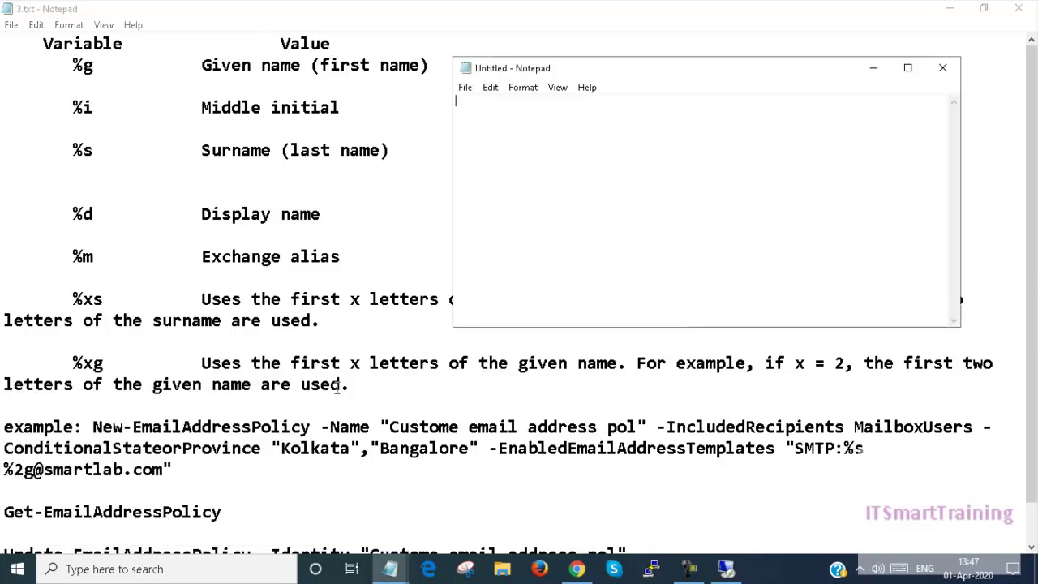
Note the sample user: first name IT, middle Smart, last training, alias itsmart, display name itsmarttraining
type("F")
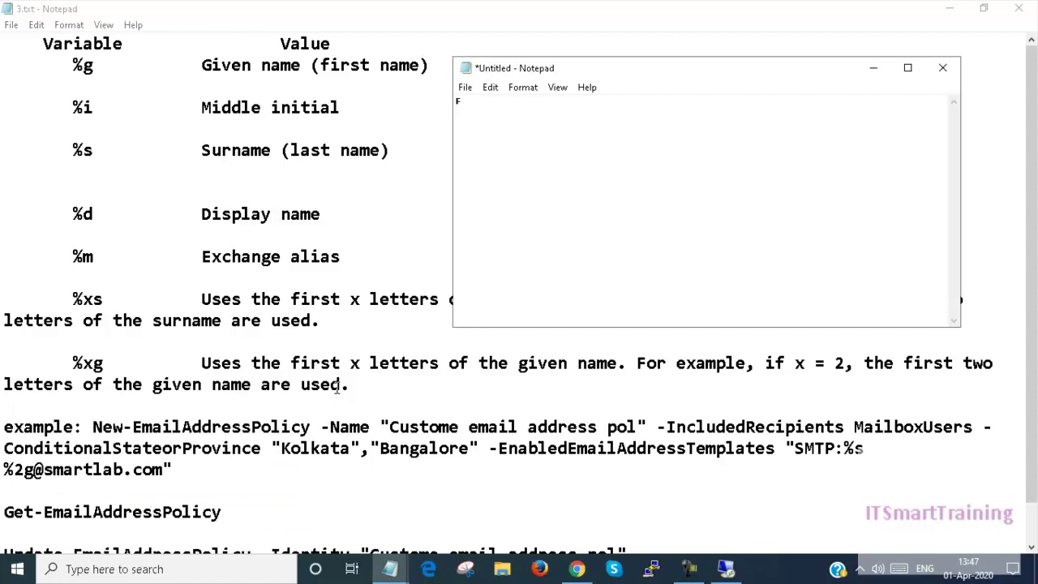
type("-name:")
type("IT")
key("Return")
type("Middle Name")
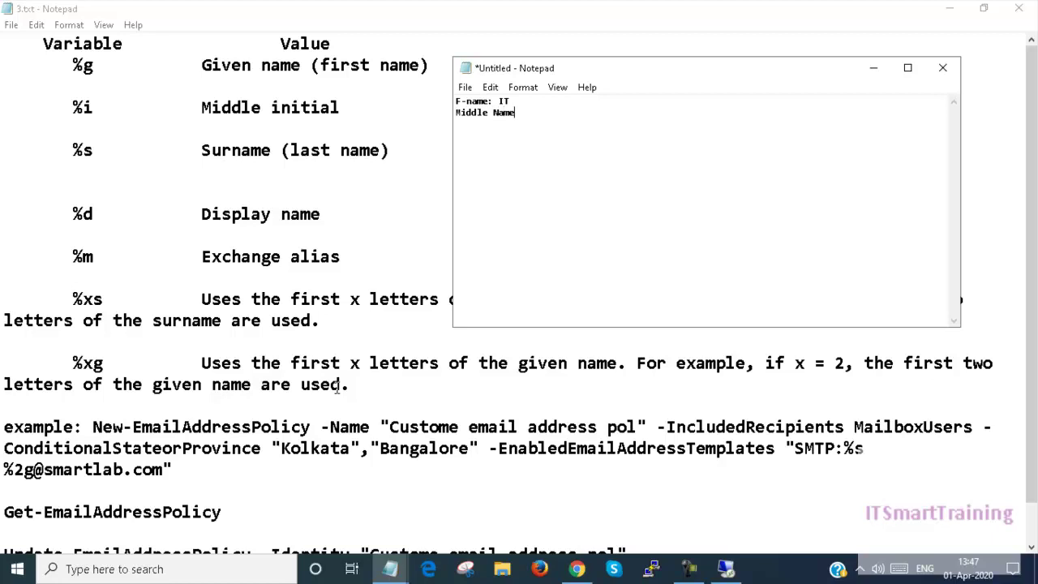
type(" S")
type("mart")
type(":")
key("Return")
type("Last: training")
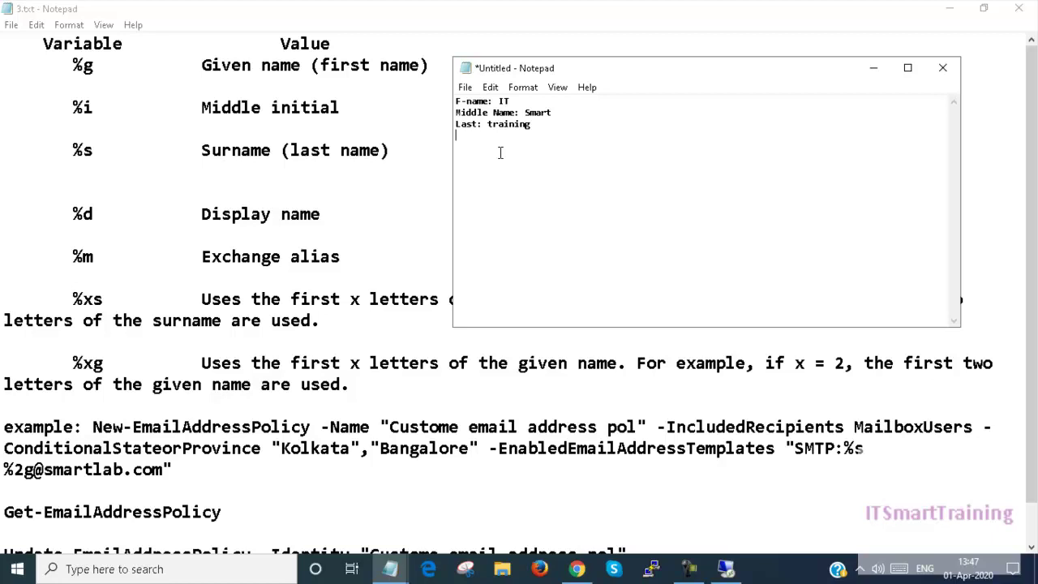
key("Return")
type("Alias: itsmart")
key("Return")
type("displayname: itsmarttraining")
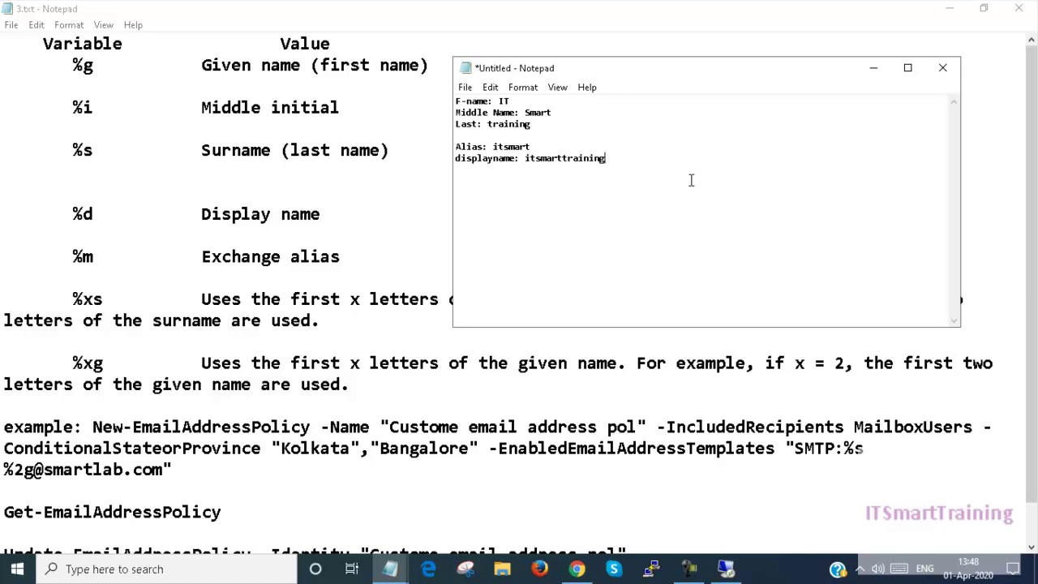
key("Return")
key("Return")
type("%")
type("g")
type("@")
type("d")
key("BackSpace")
type("smartlab.com")
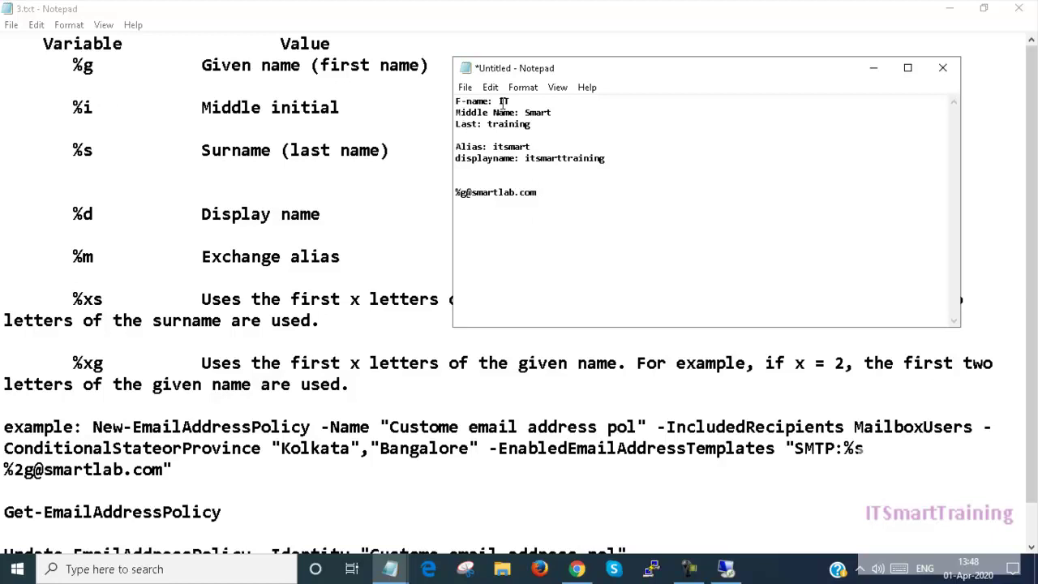
type("%")
type("i")
type("@")
type("sma")
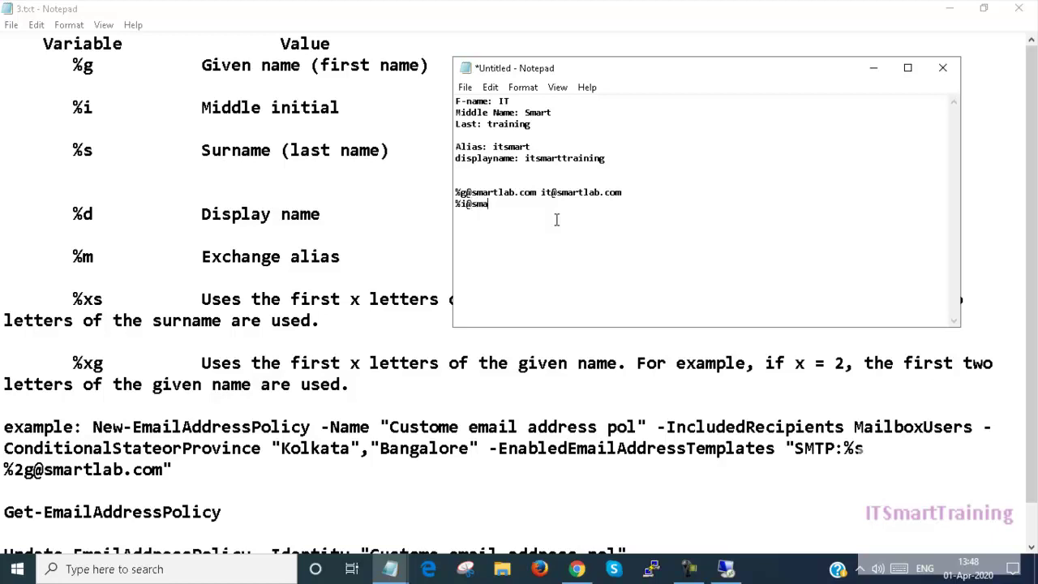
key("Return")
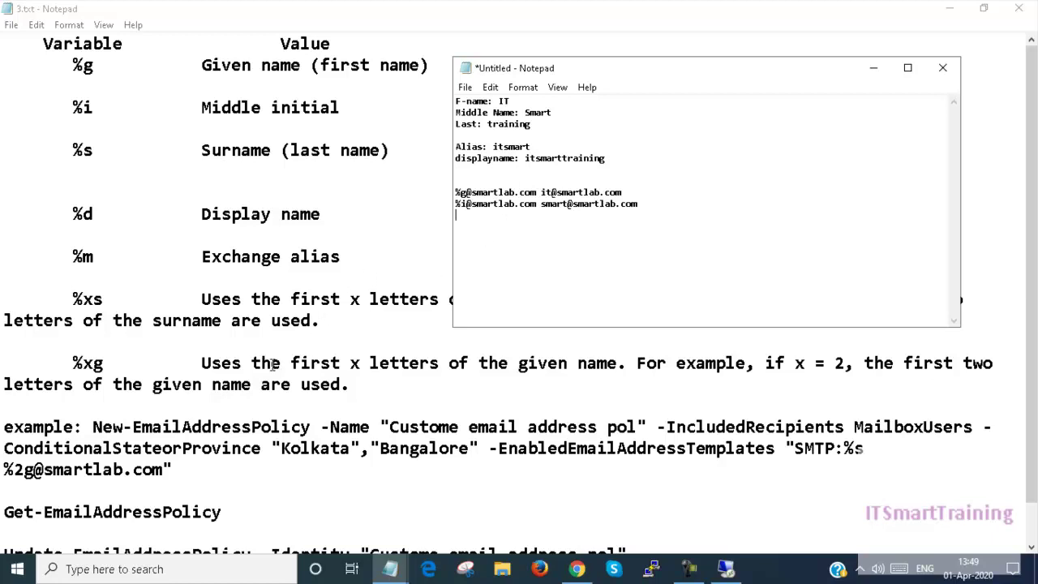
left_click_drag(592, 68, 611, 42)
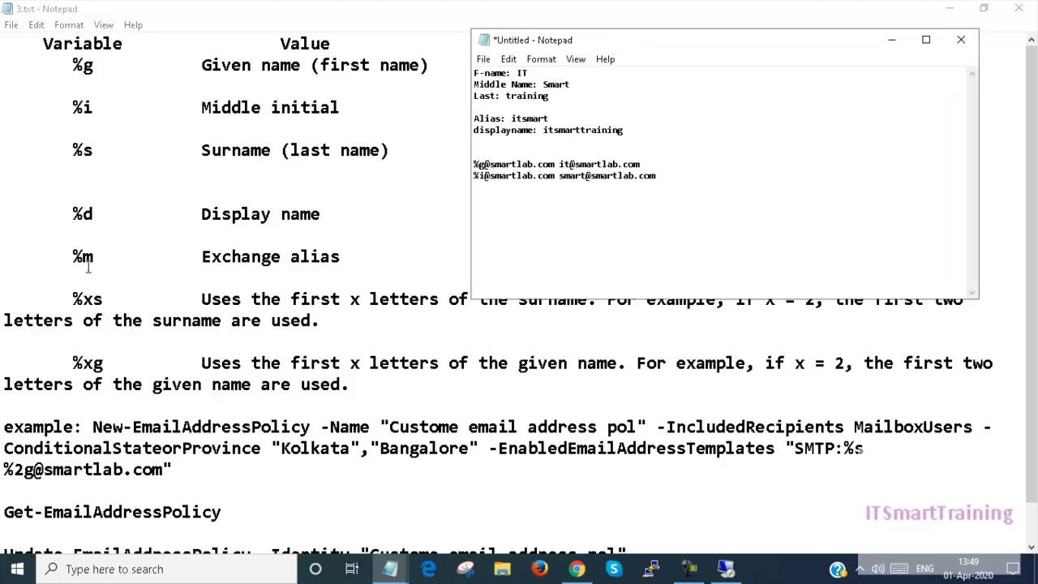
left_click_drag(616, 42, 608, 26)
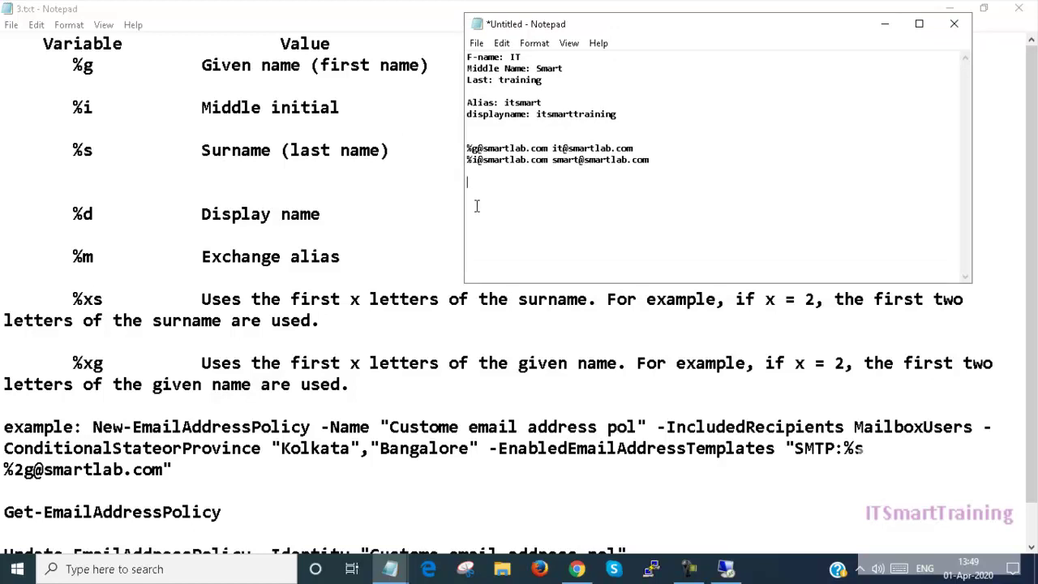
type("%")
type("2s@smartlab.com")
Review the %xs variable description (x = 2) in the 3.txt reference
double_click(203, 307)
left_click(394, 298)
left_click_drag(409, 302, 480, 301)
left_click(517, 301)
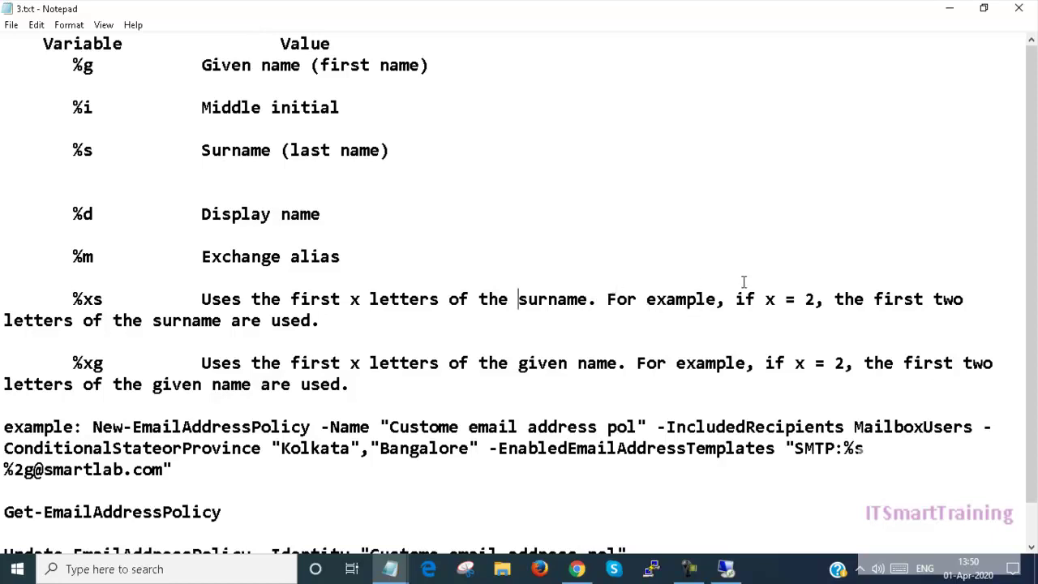
left_click_drag(805, 301, 815, 301)
left_click(814, 301)
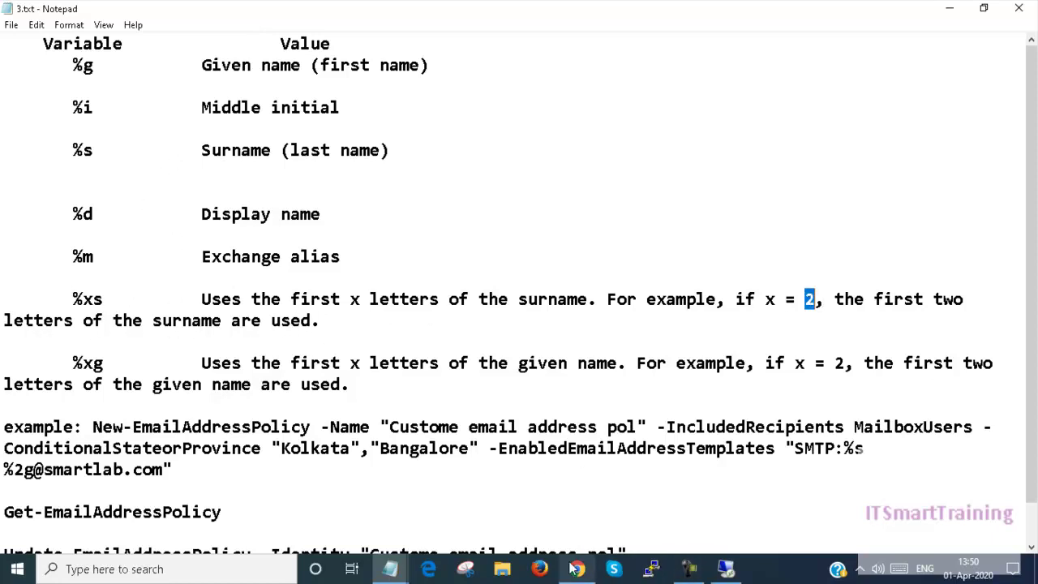
mouse_move(389, 568)
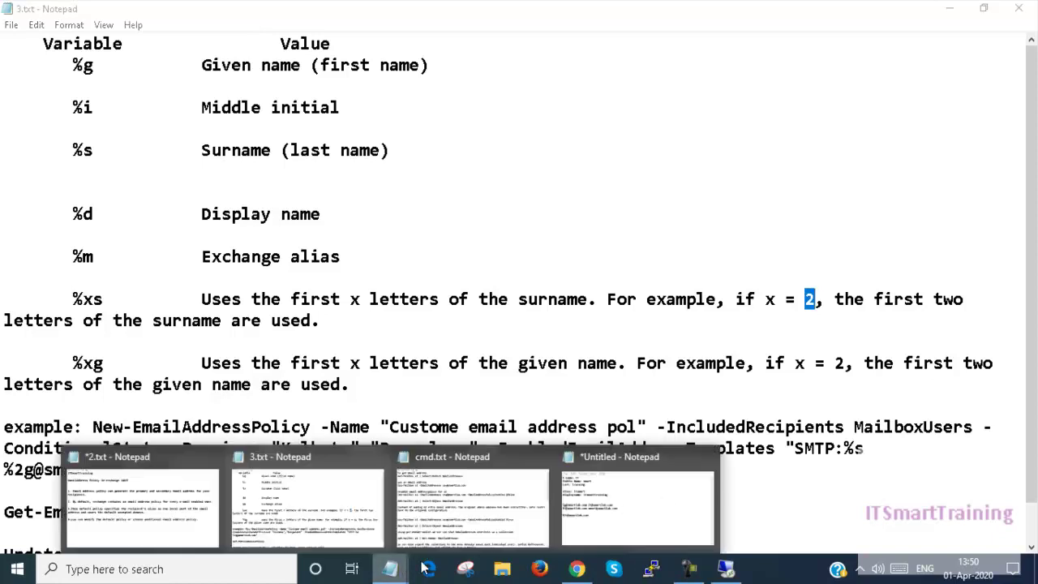
left_click(638, 487)
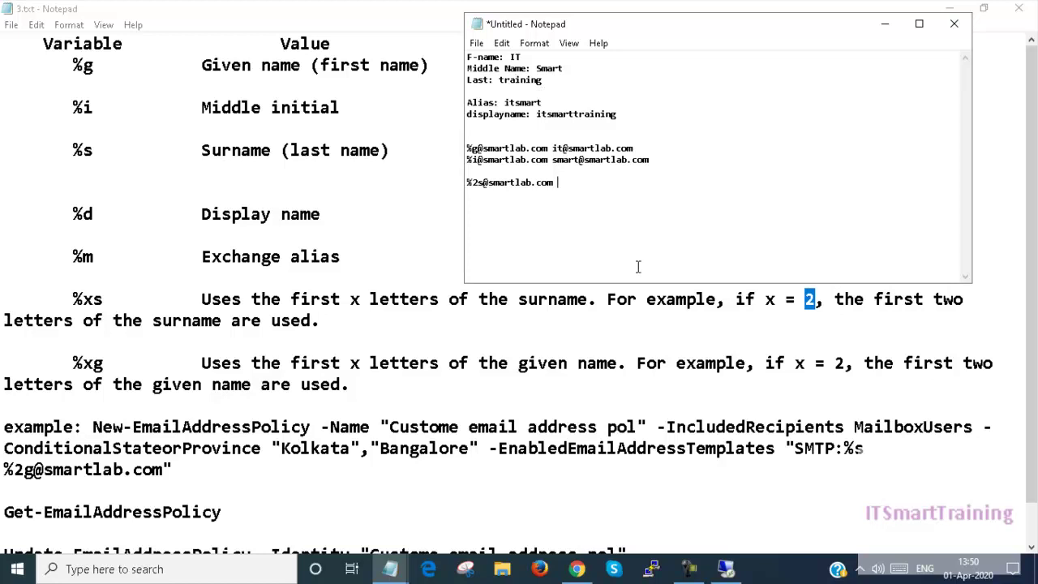
key("Return")
key("Return")
type("%")
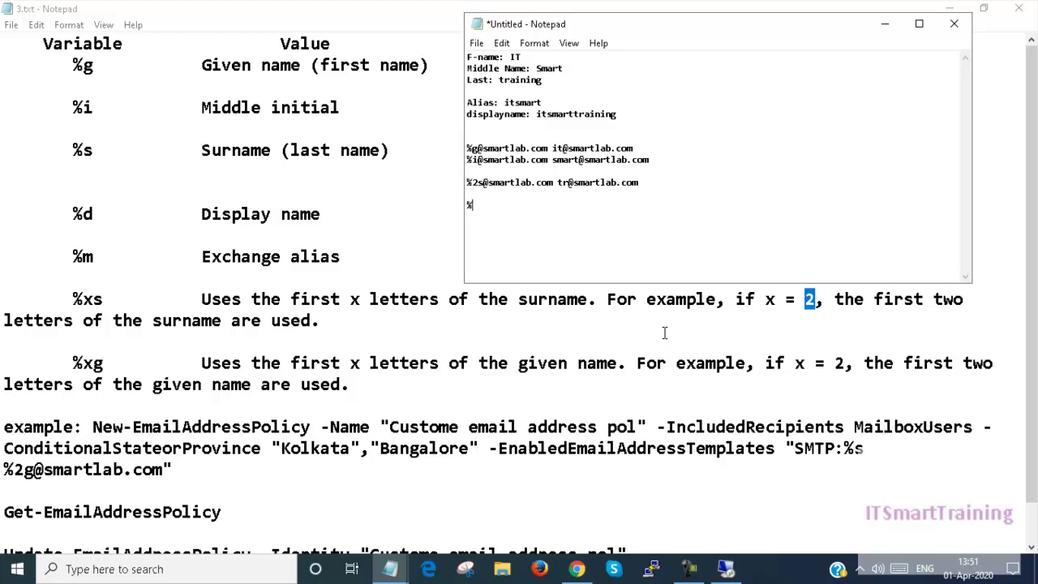
type("1")
left_click(664, 332)
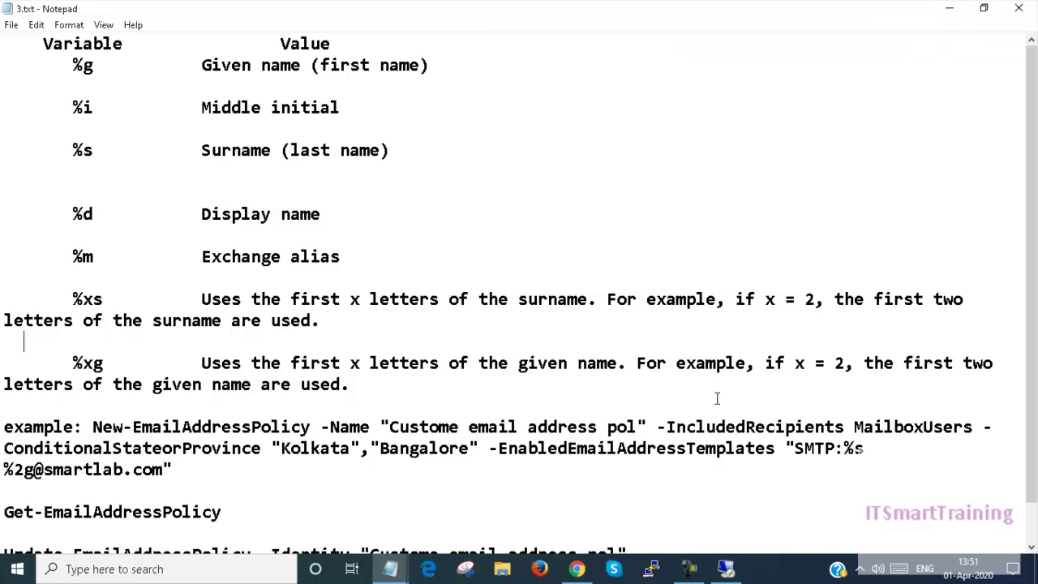
mouse_move(390, 569)
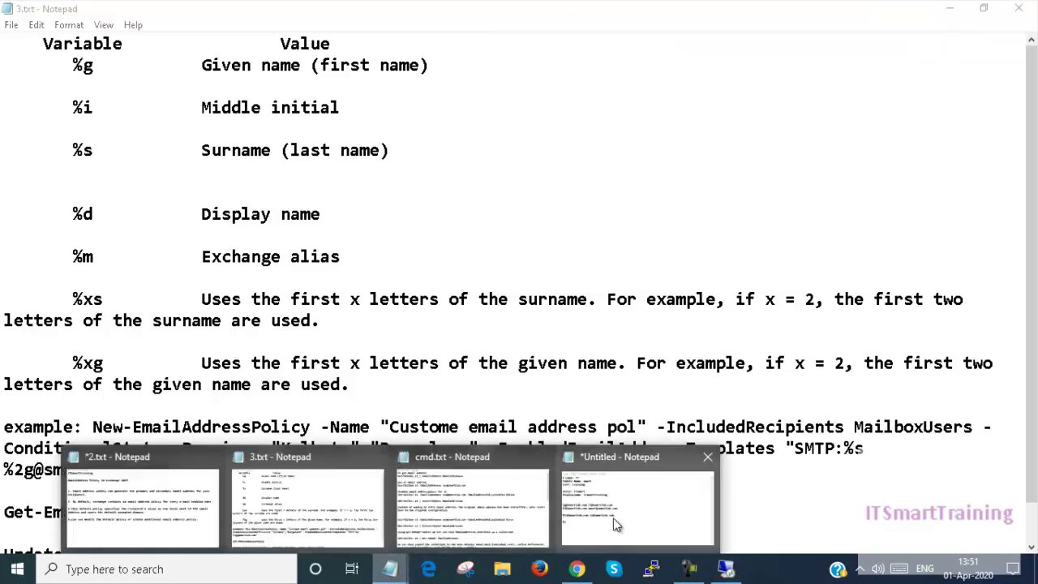
left_click(612, 519)
type("g")
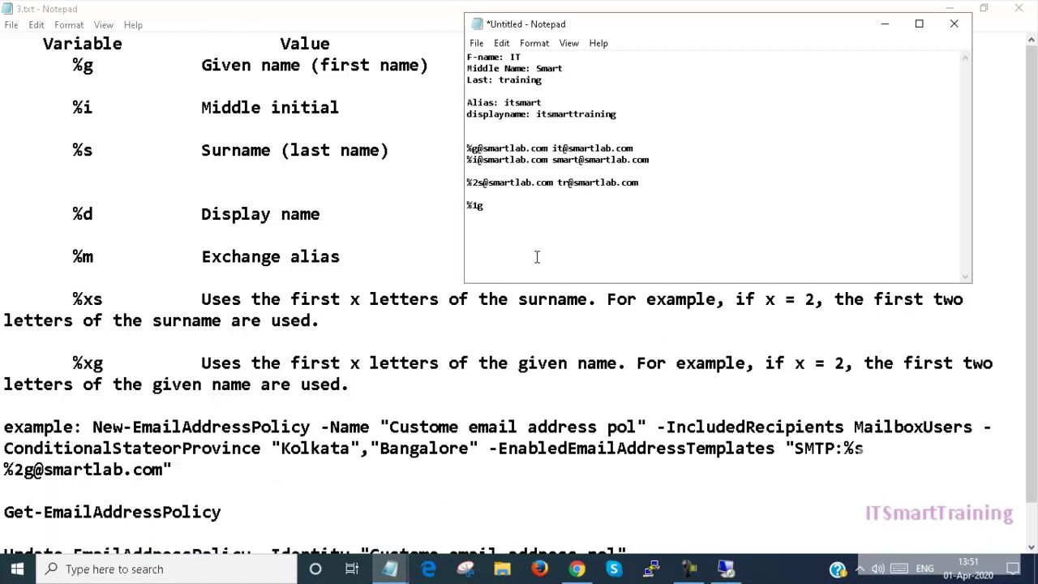
key("Return")
key("Return")
type("i@smart.....")
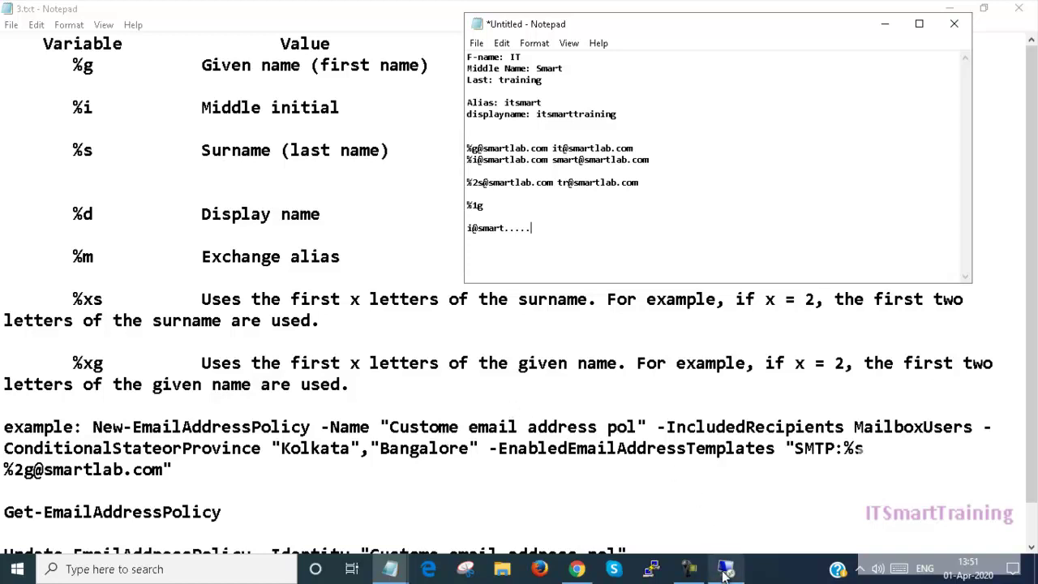
left_click(884, 24)
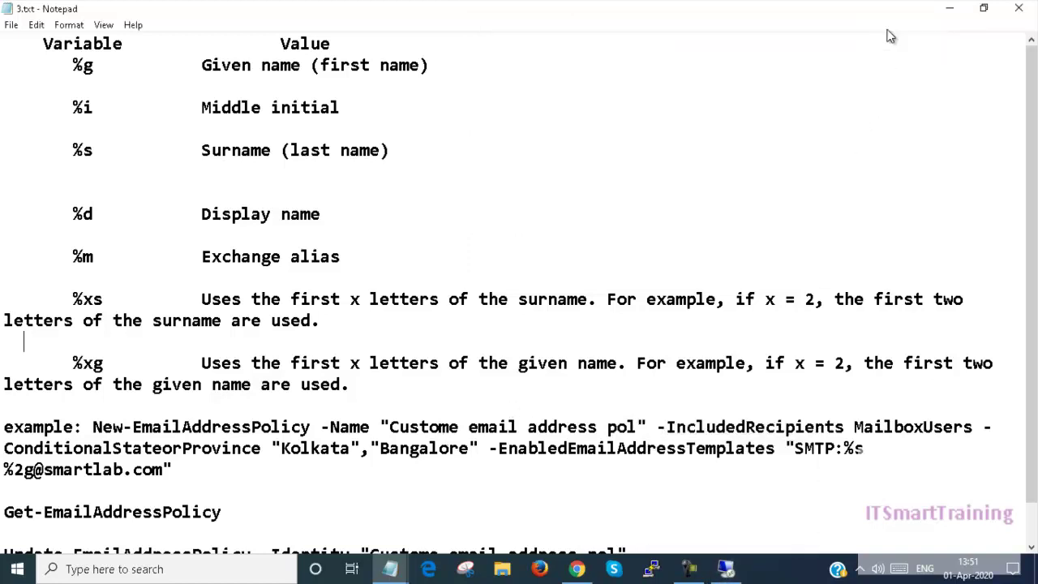
Clear away Notepad and the remote session, returning to the Exchange admin center's recipient mailboxes list
left_click(947, 10)
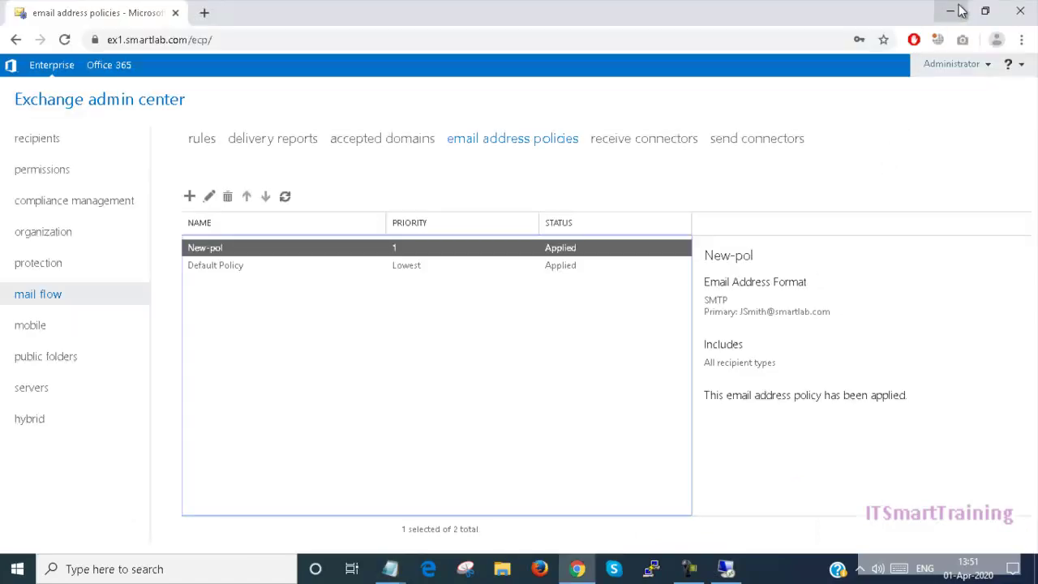
left_click(950, 11)
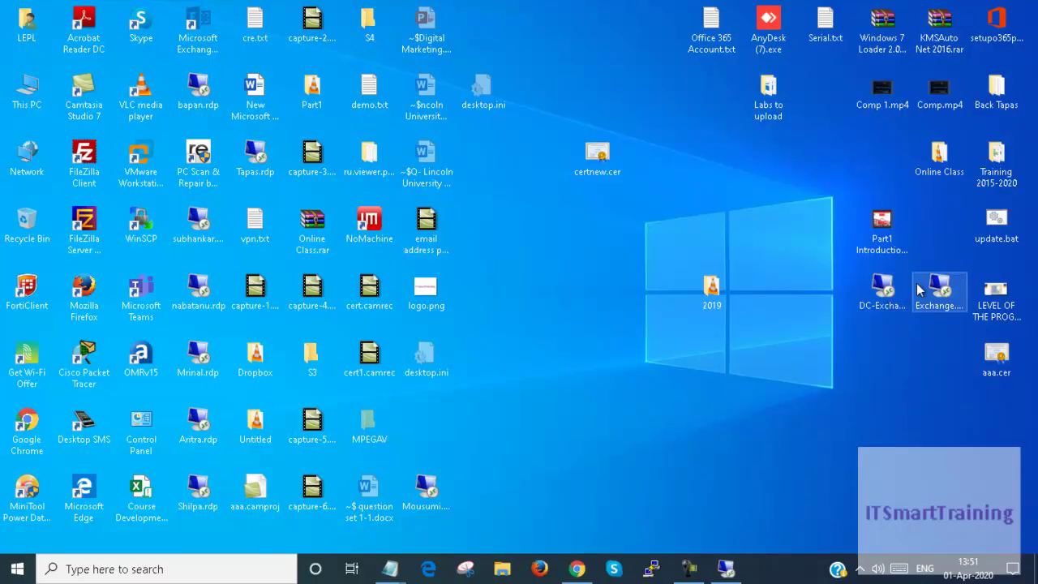
left_click(713, 568)
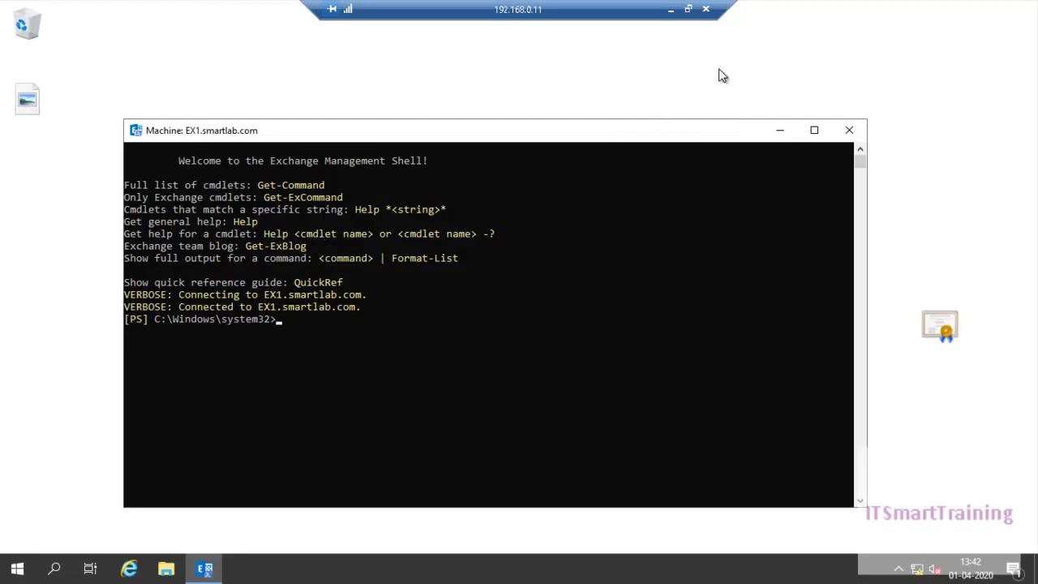
left_click(671, 10)
left_click(577, 568)
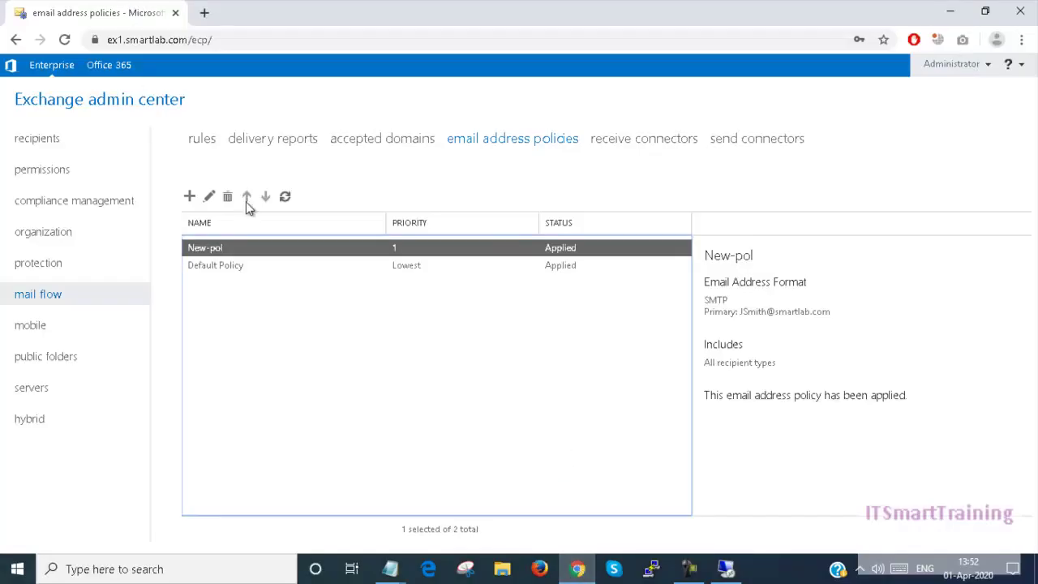
left_click(56, 147)
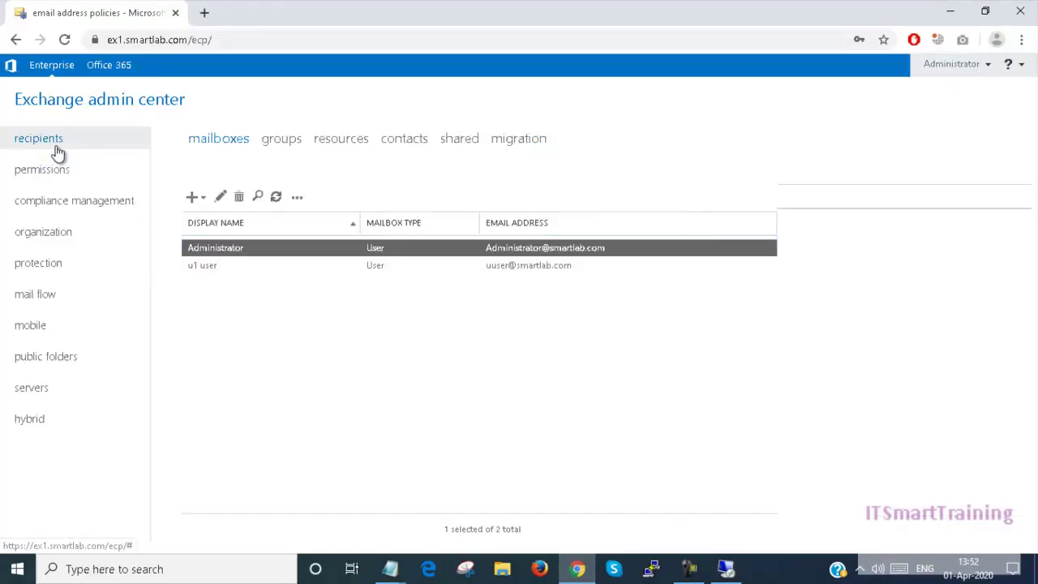
Start a new user mailbox with alias user1, choosing to create a new user account
left_click(192, 198)
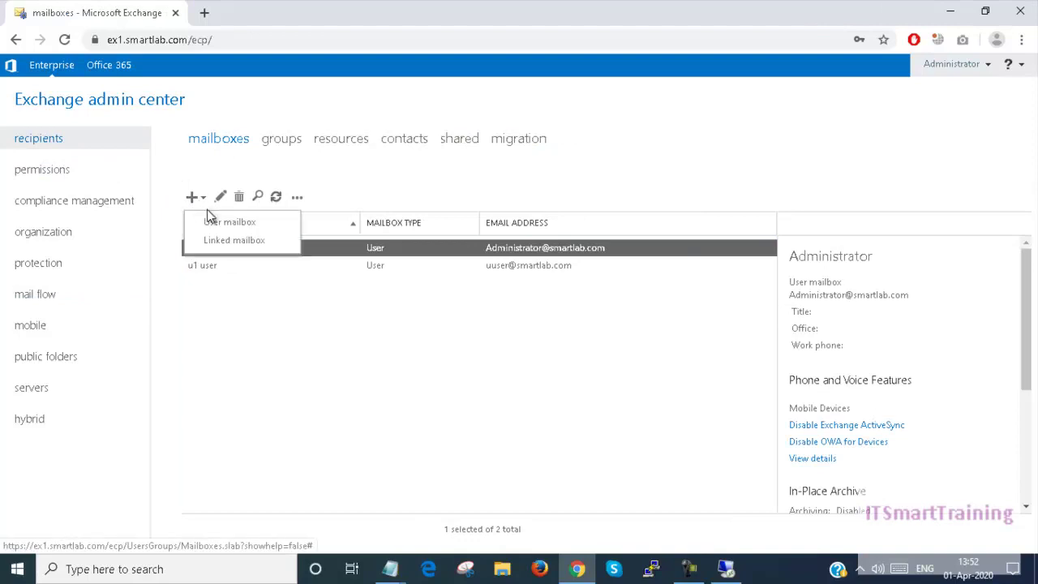
left_click(217, 222)
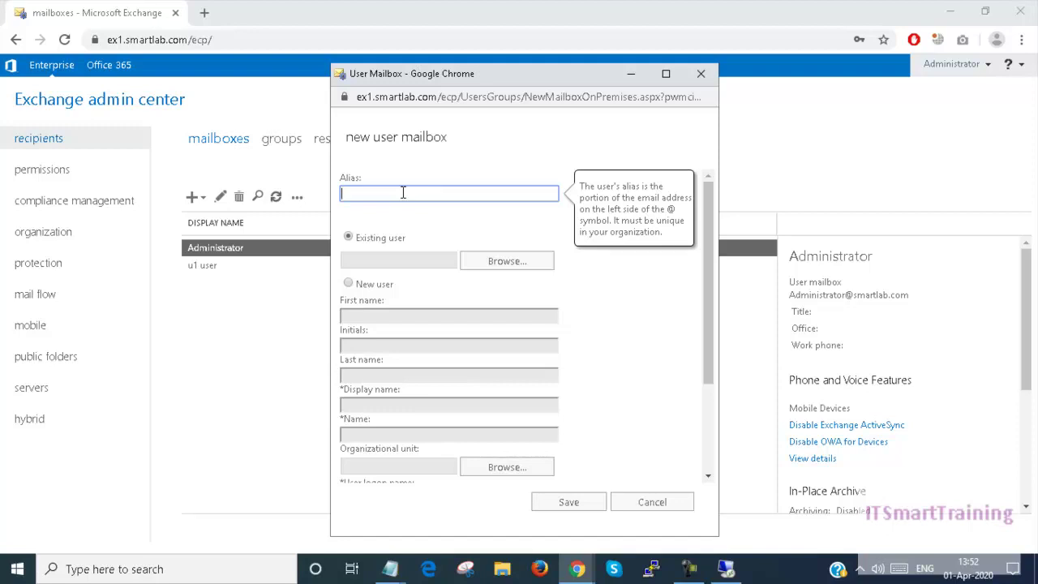
type("ser1")
left_click(380, 285)
Enter first name user and last name it, giving display name user it
left_click(367, 316)
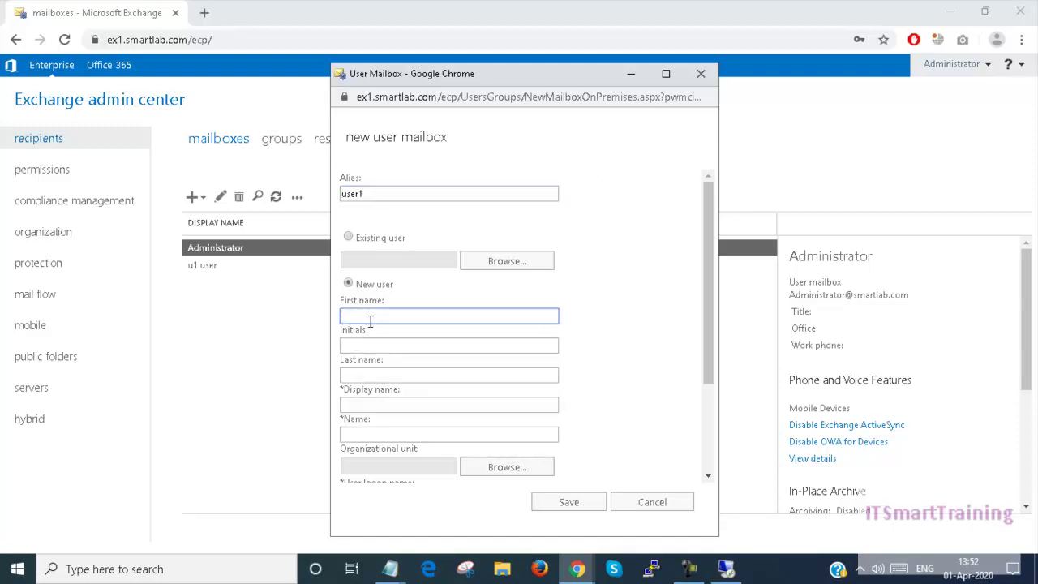
type("user")
left_click(370, 379)
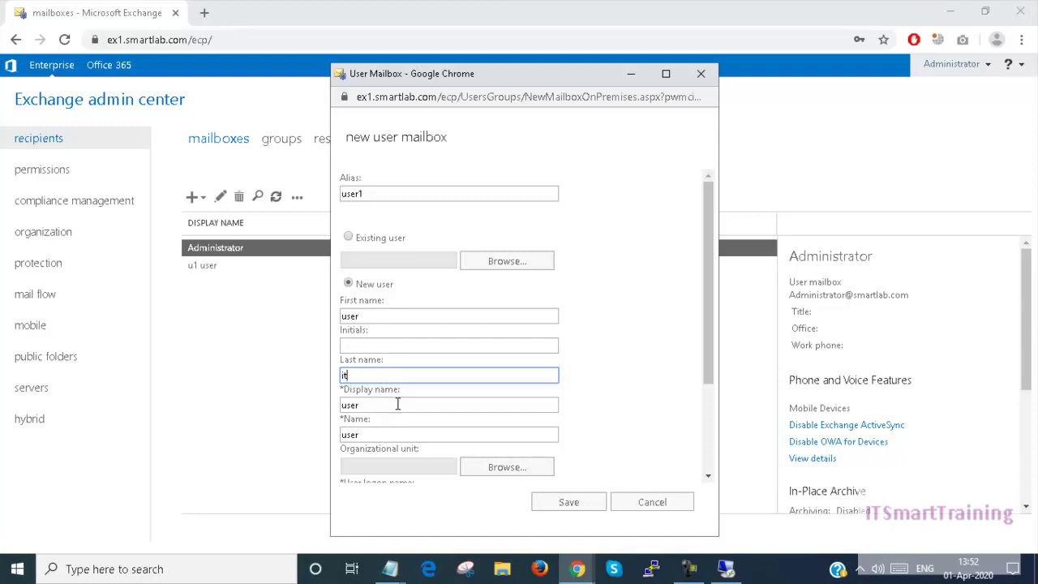
left_click(397, 404)
scroll(397, 403, "down", 1)
scroll(398, 403, "down", 1)
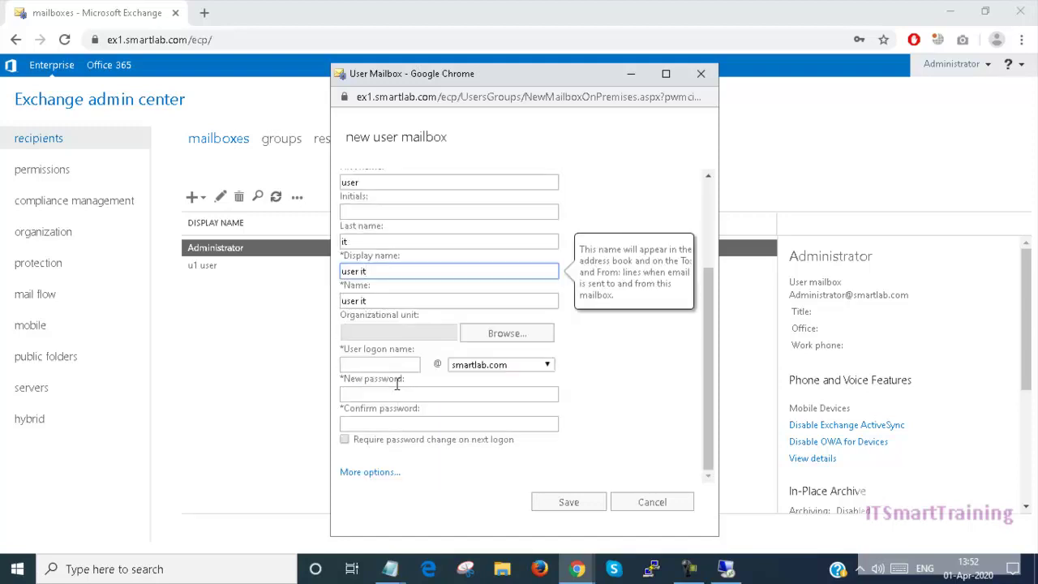
Set logon name user1, enter and confirm the account password, and save the new mailbox
left_click(382, 367)
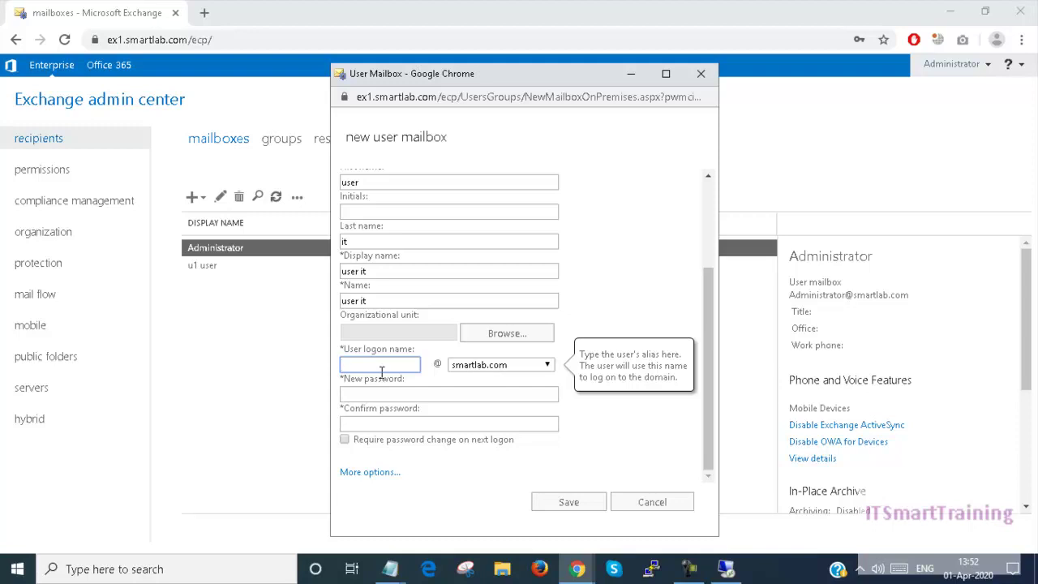
type("u1")
type("ser1")
left_click(369, 395)
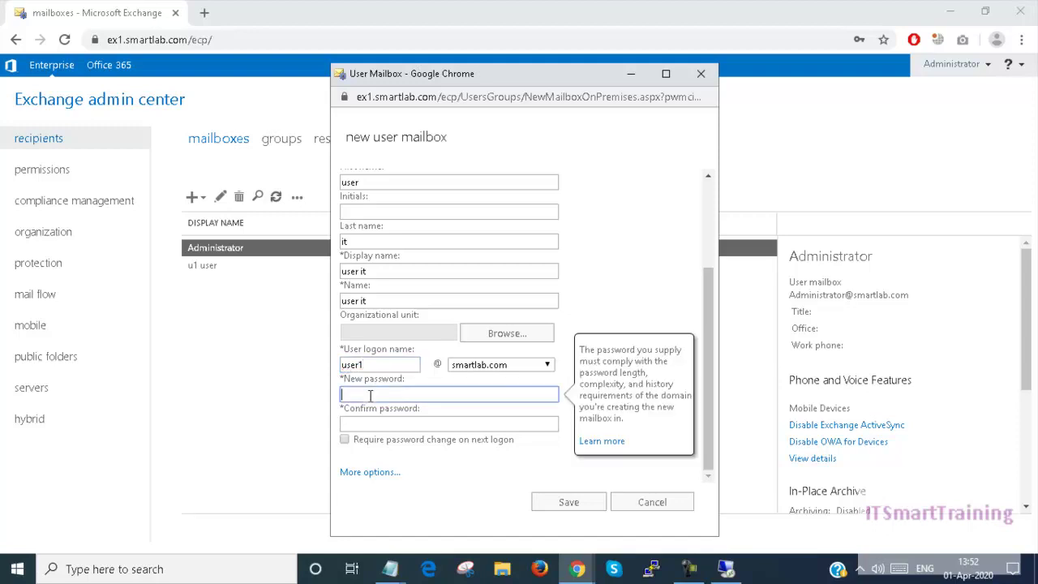
type("********")
key("Tab")
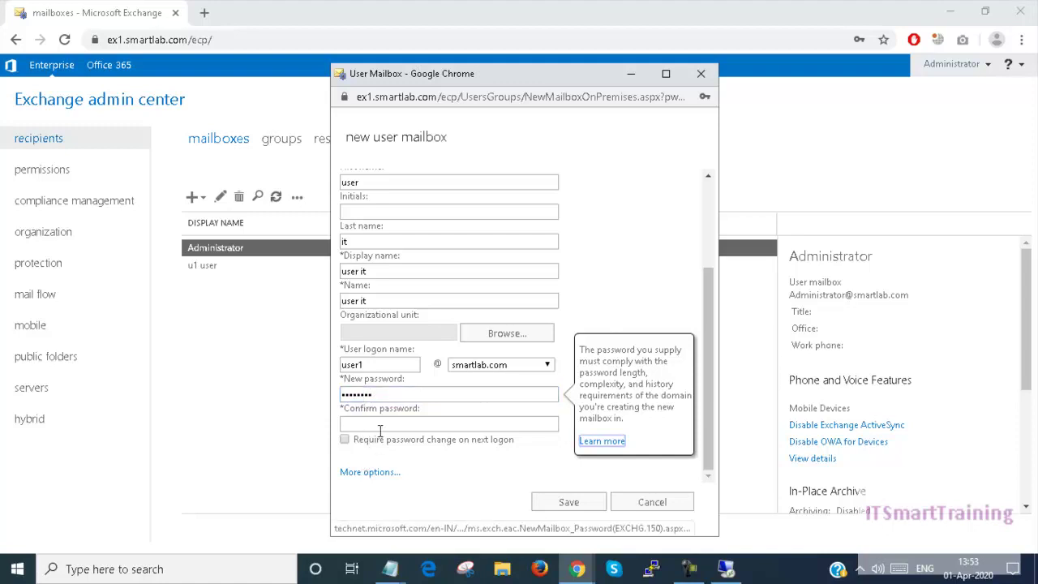
left_click(384, 428)
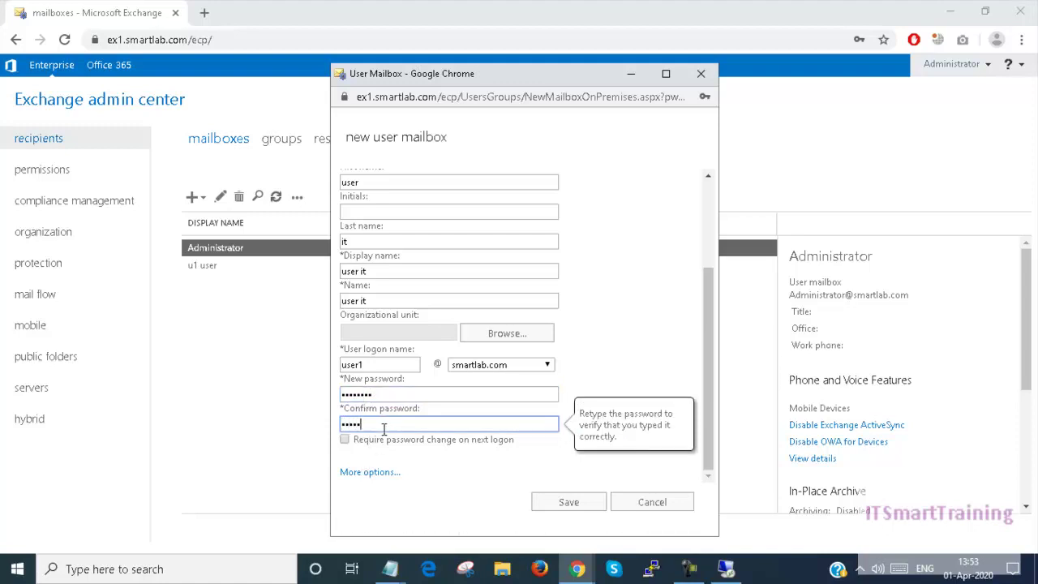
left_click(389, 471)
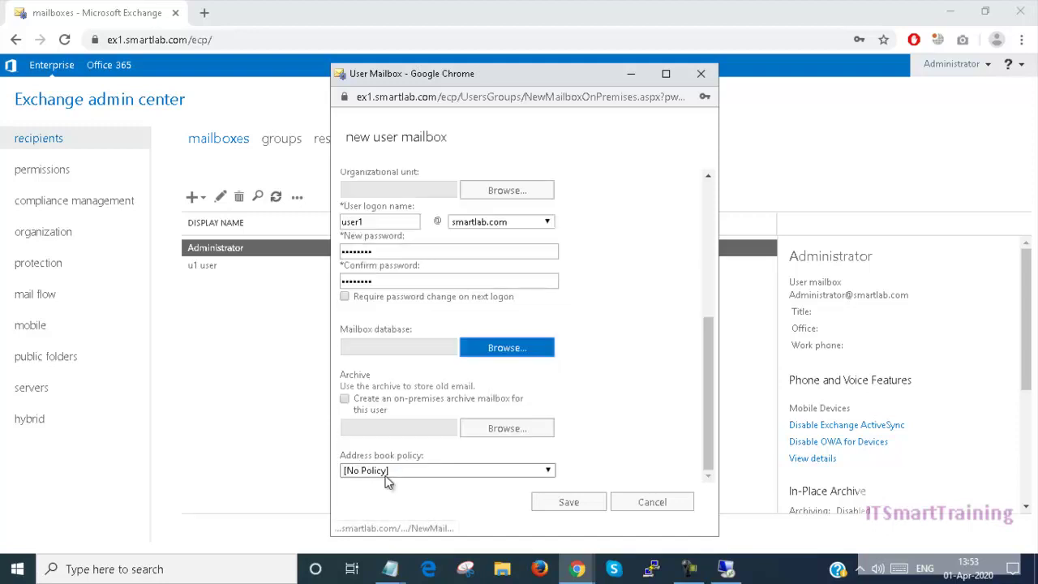
left_click_drag(707, 343, 752, 196)
left_click(577, 503)
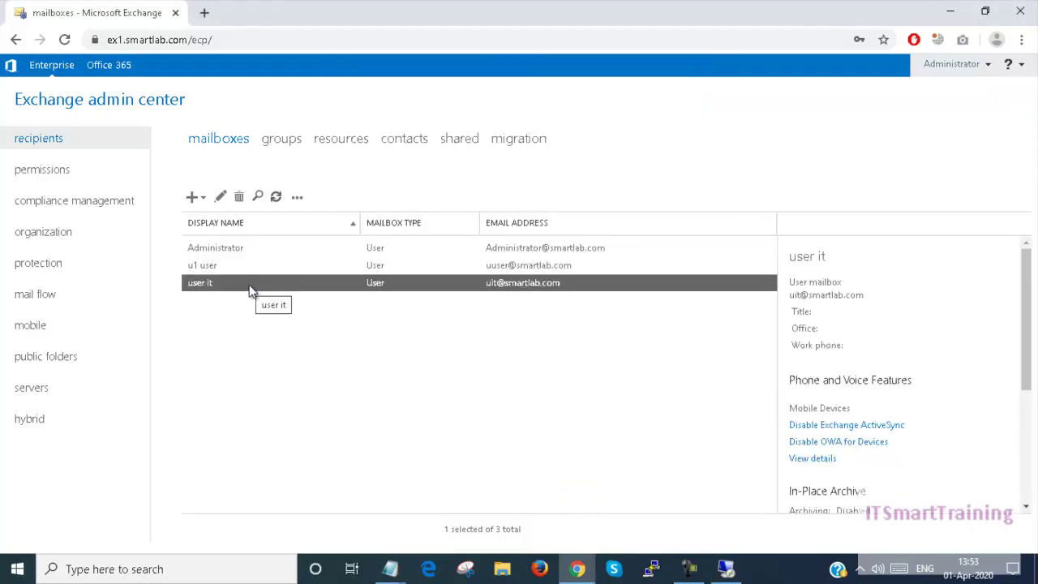
Connect to the smartlab.com domain controller over Remote Desktop, accepting the certificate warning
left_click(949, 12)
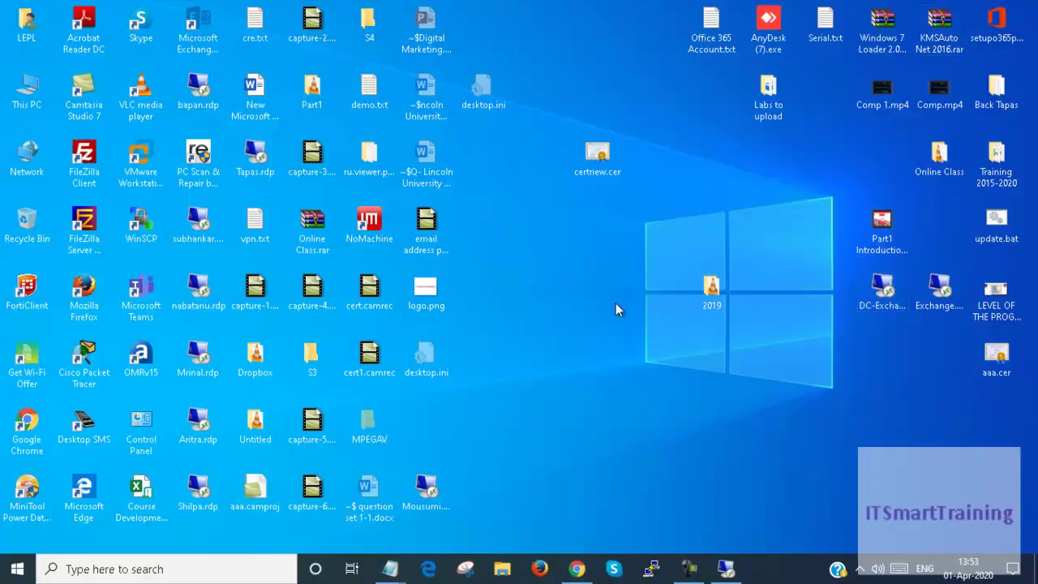
left_click(633, 367)
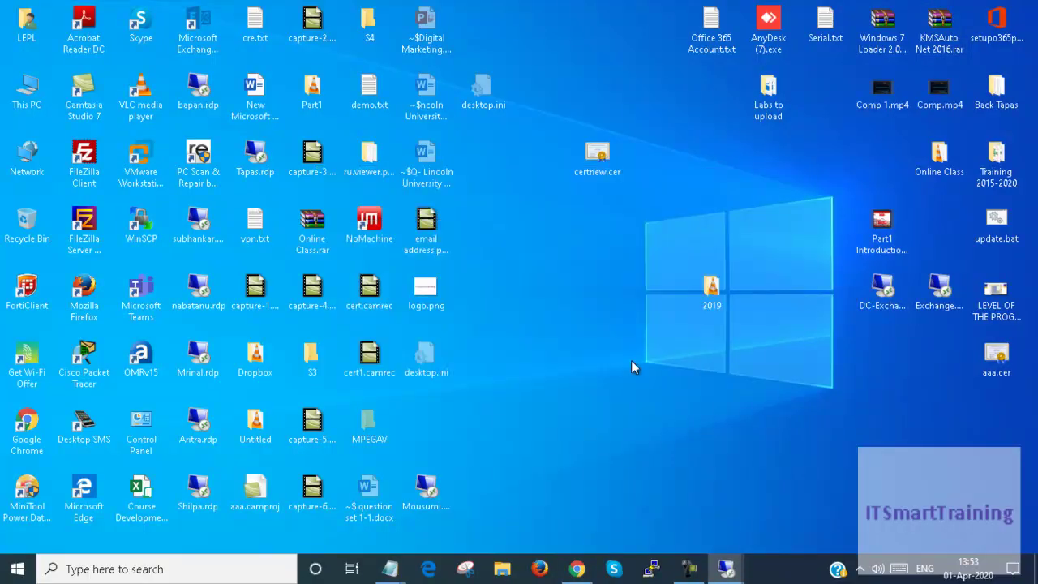
left_click(583, 410)
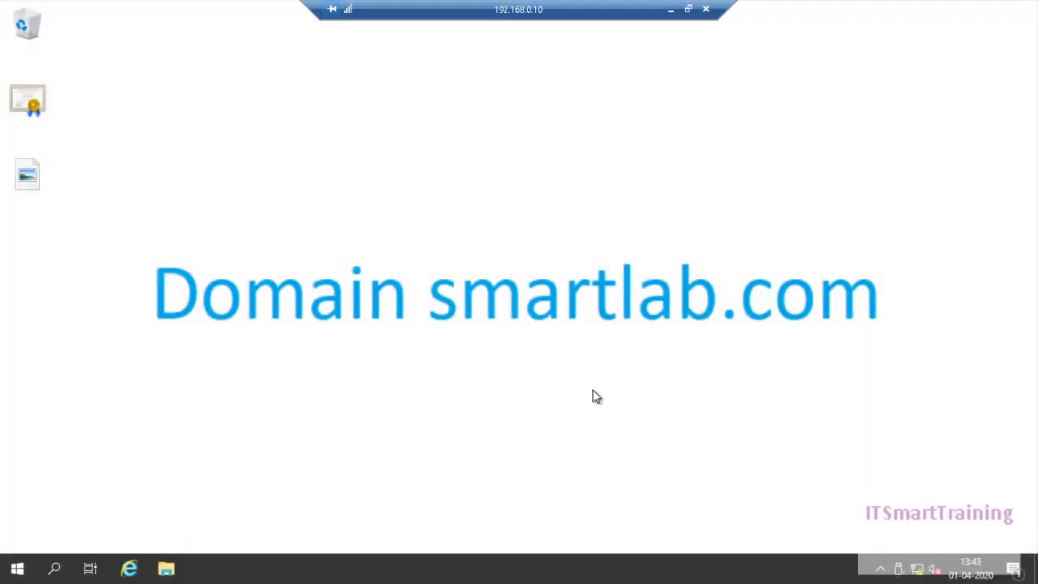
Launch Active Directory Users and Computers by running dsa.msc
key("super+r")
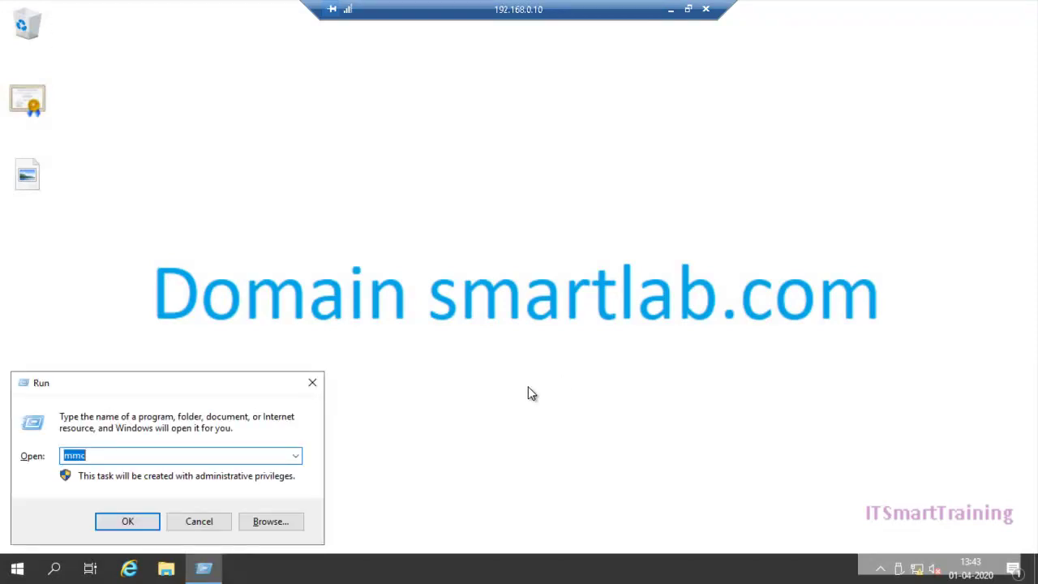
type("dsa")
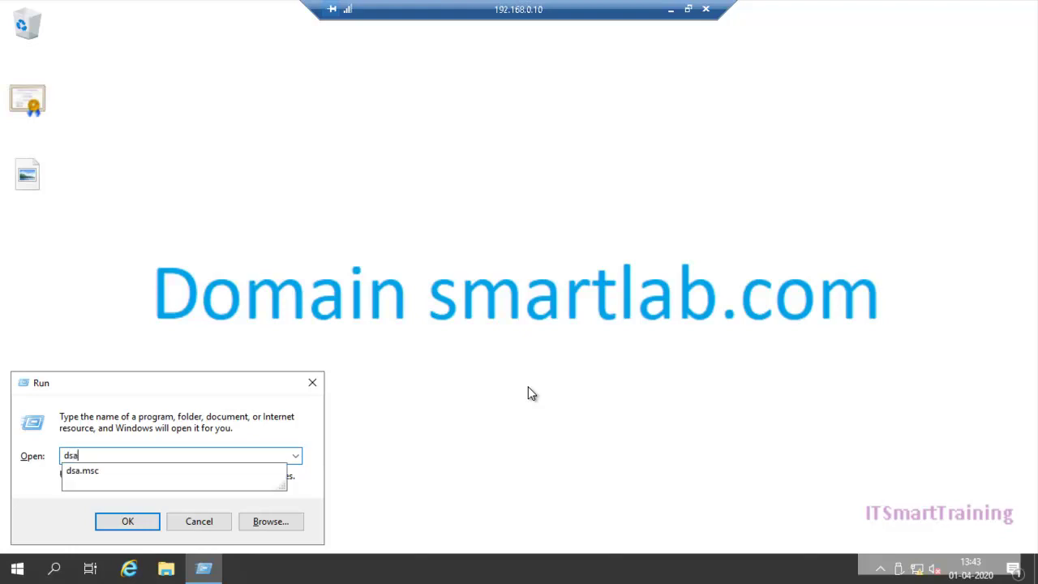
type(".msc")
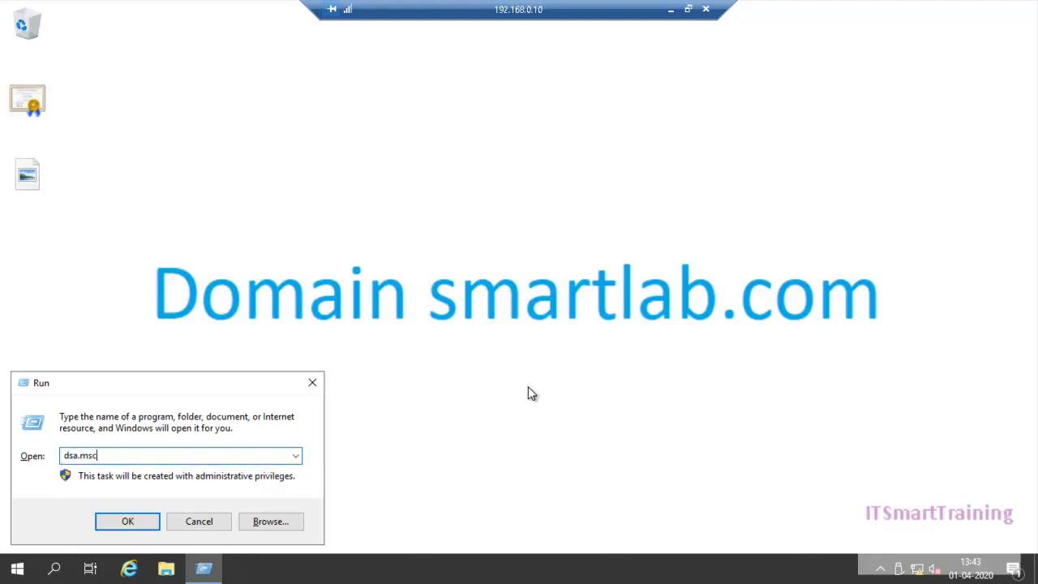
key("Return")
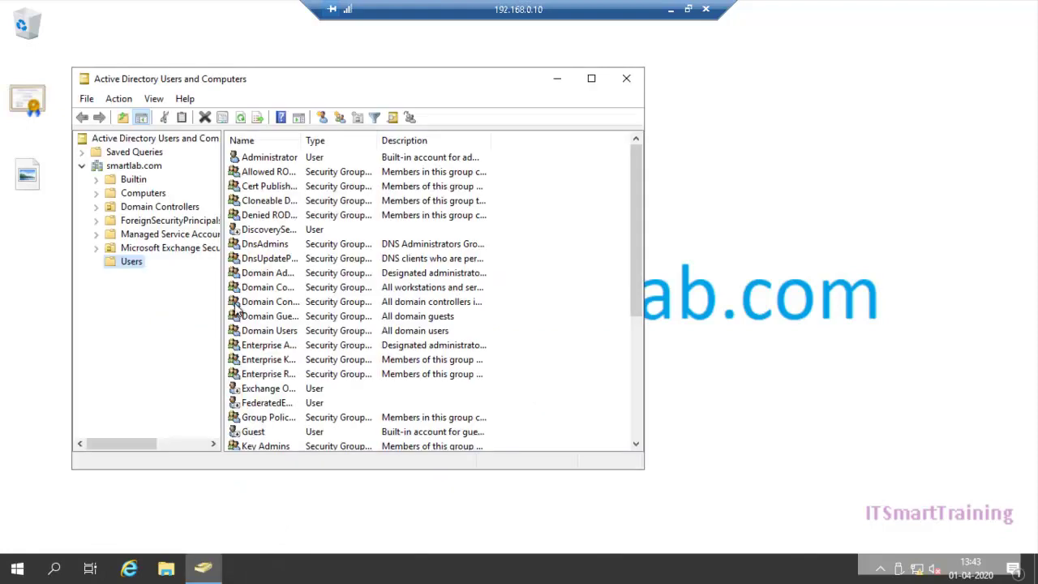
Enter Kolkata as the user it account's State/province on its Address tab and apply it
left_click(590, 77)
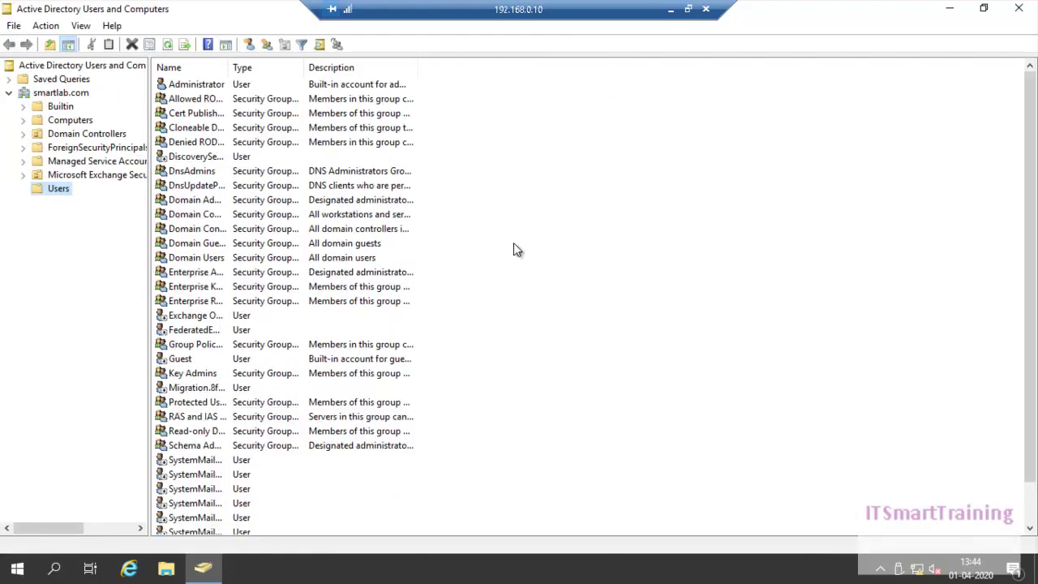
scroll(243, 446, "down", 1)
left_click(180, 523)
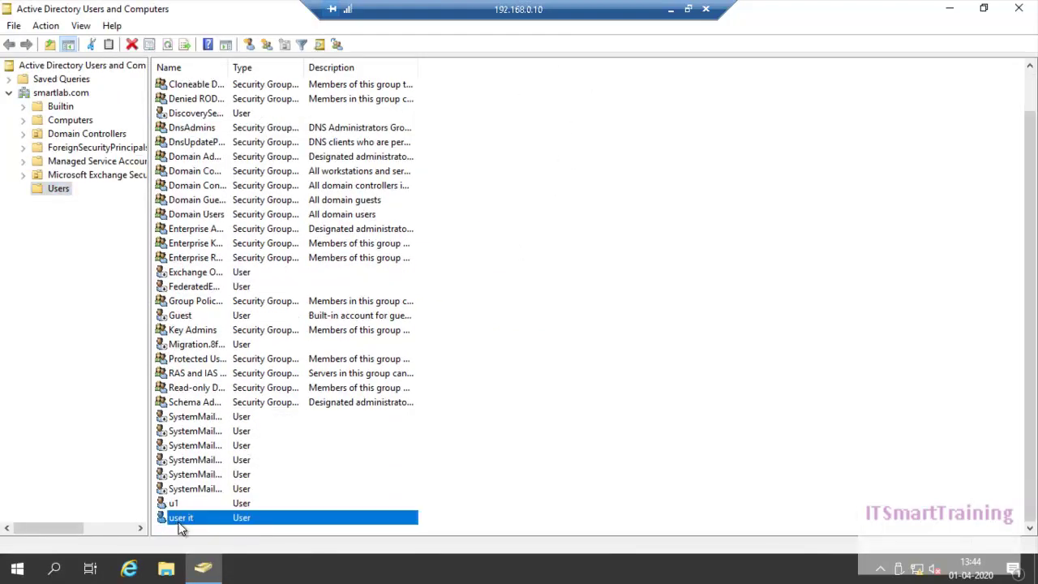
right_click(189, 526)
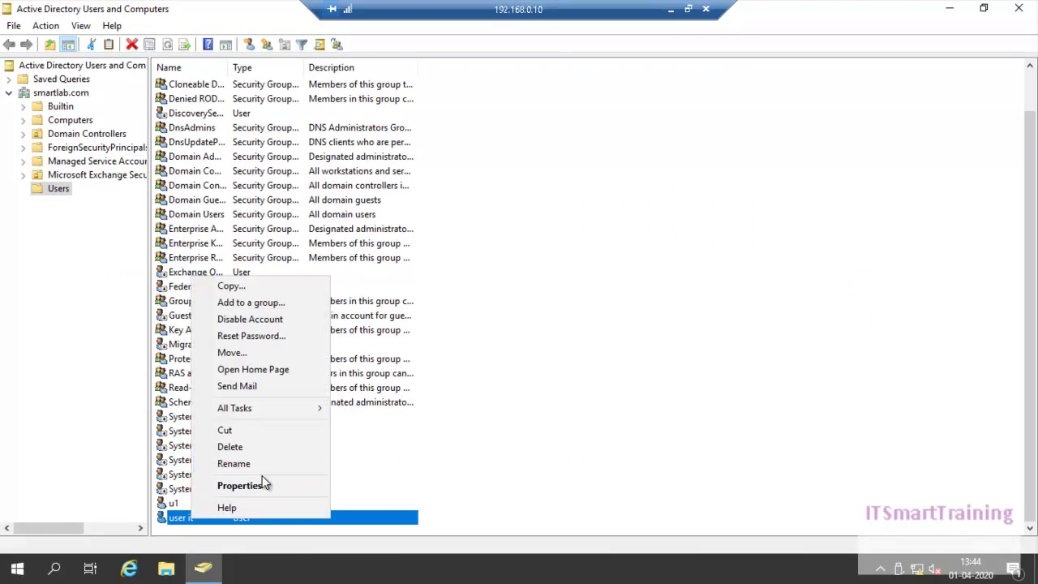
left_click(259, 482)
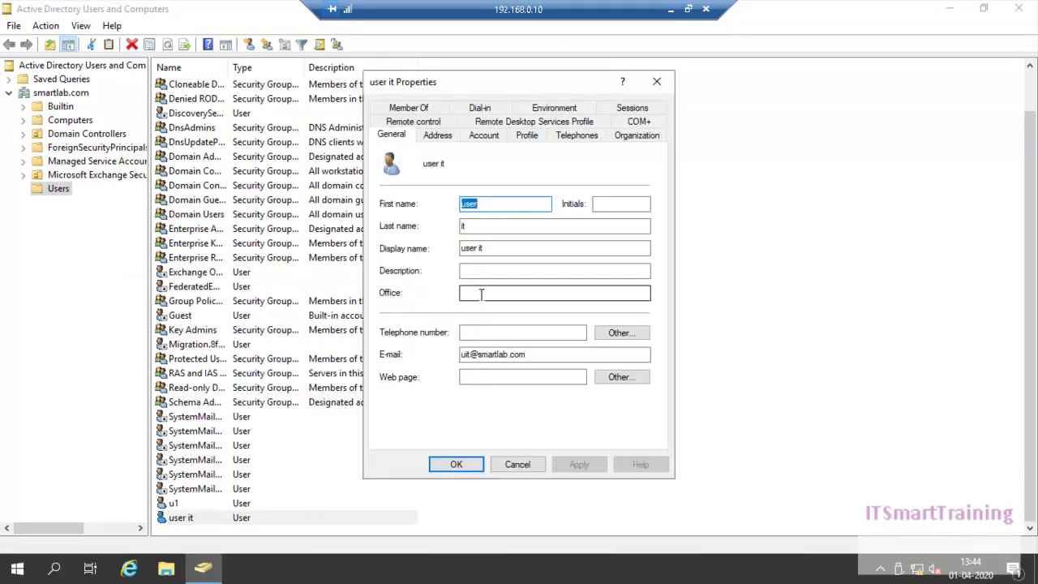
left_click(437, 134)
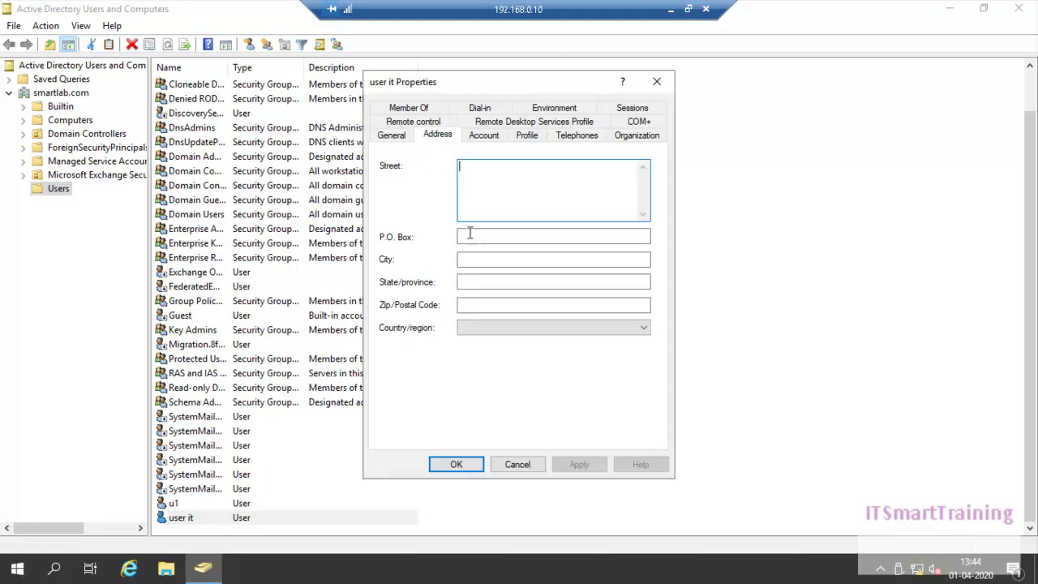
left_click(465, 283)
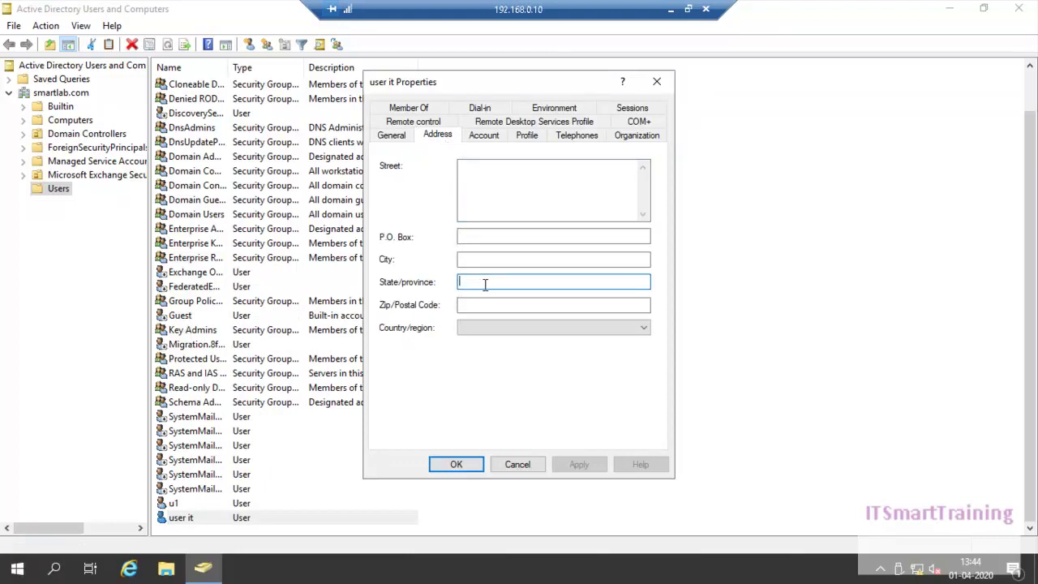
type("Kol")
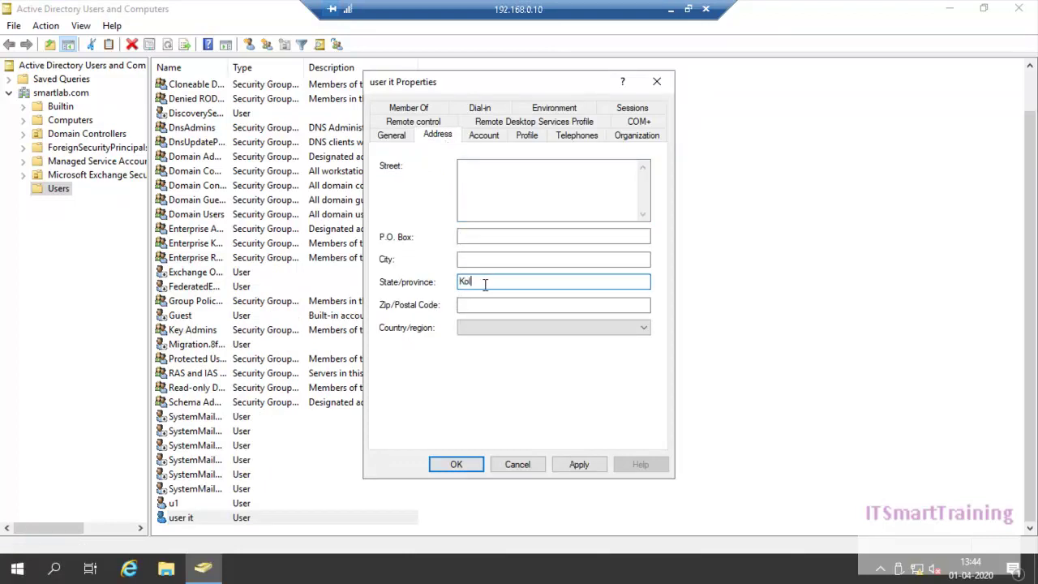
type("kata")
left_click(575, 468)
left_click(440, 462)
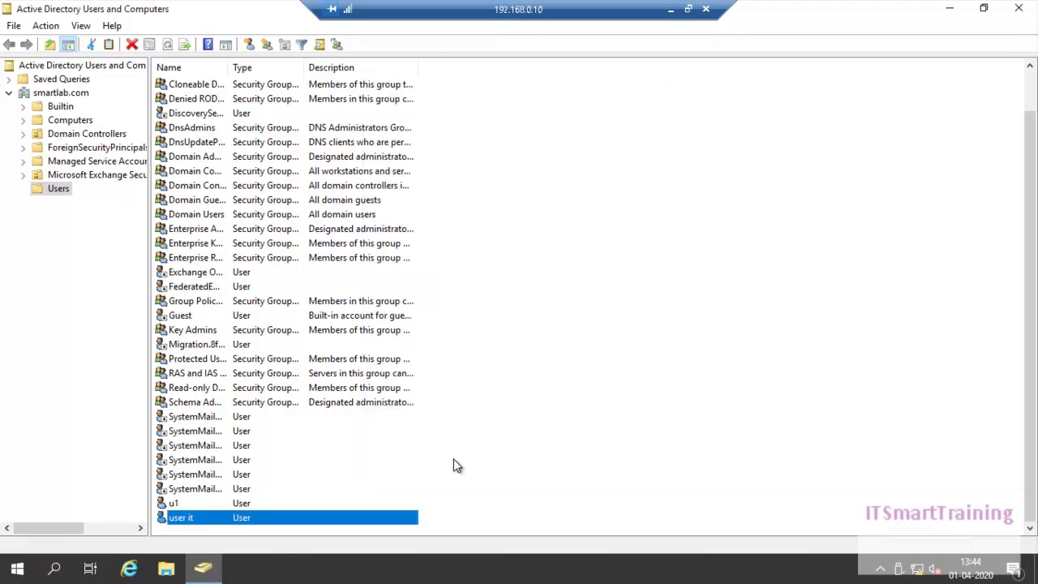
Reopen user it's properties to verify the address and logon details, then minimize the remote session
double_click(238, 517)
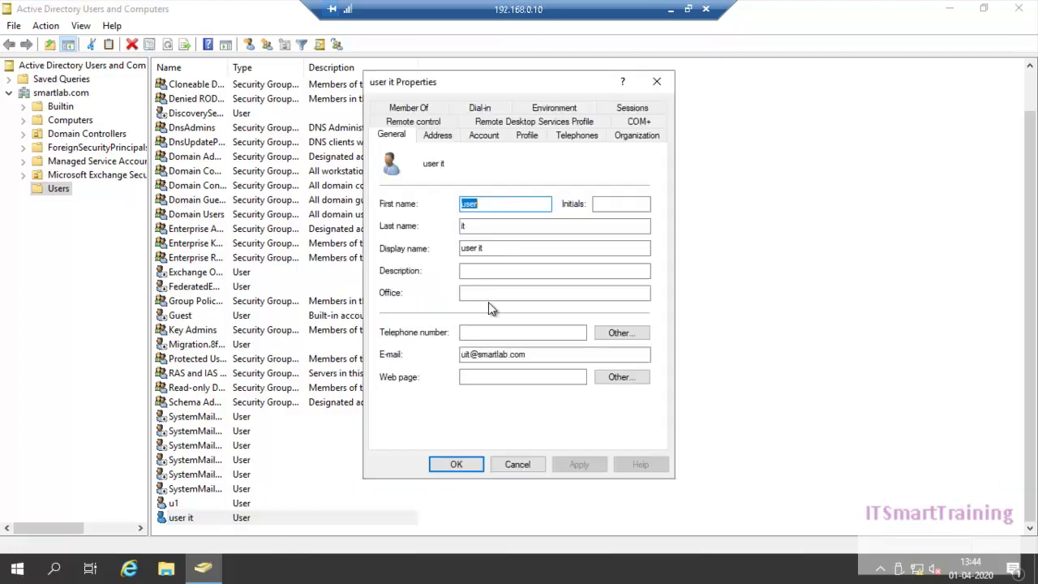
left_click(438, 136)
left_click(475, 136)
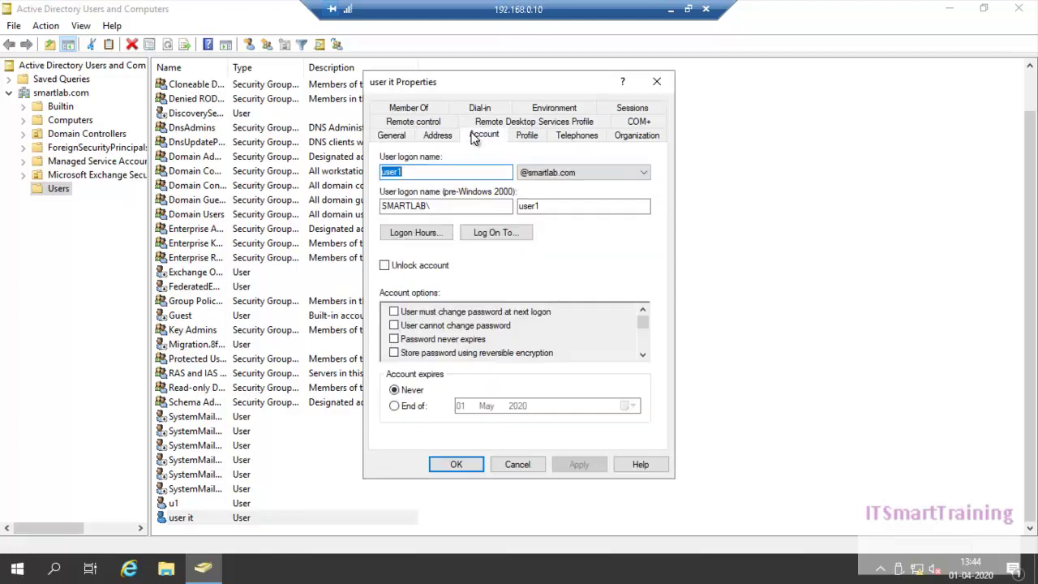
left_click(460, 475)
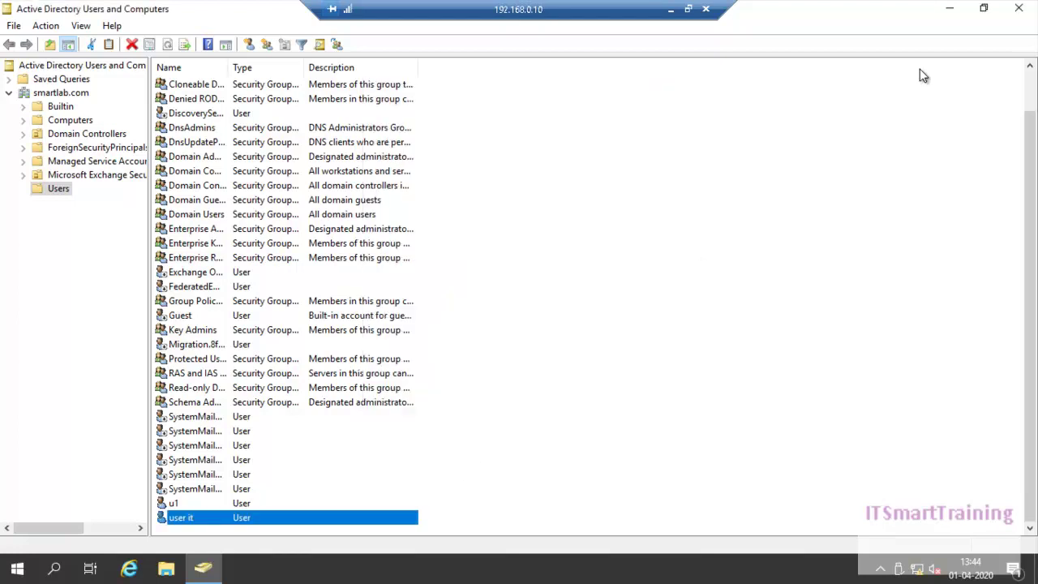
left_click(666, 15)
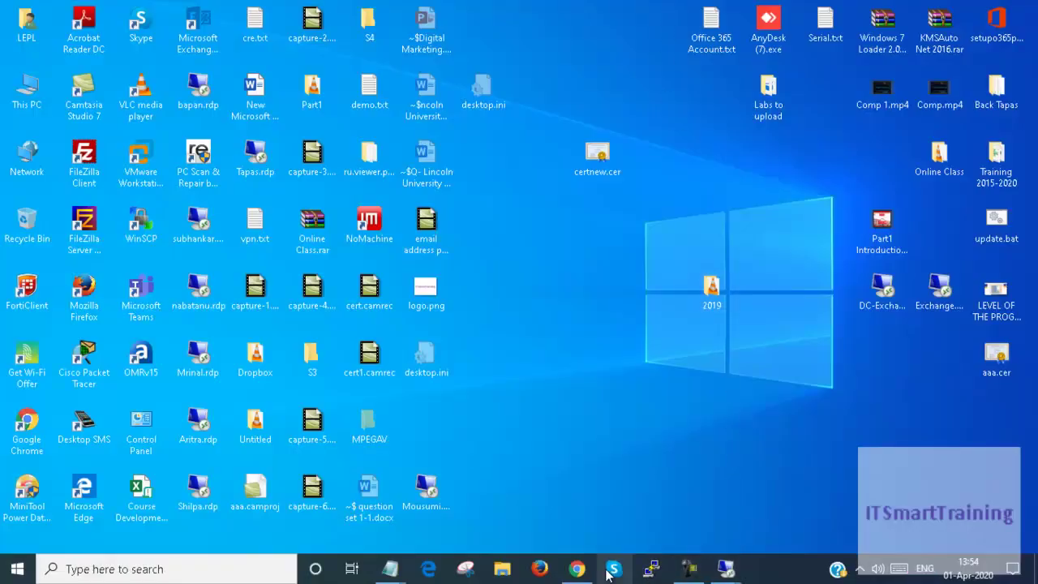
Cycle through the DC and Exchange remote sessions and the cmd.txt notes, minimizing each
left_click(696, 570)
left_click(827, 510)
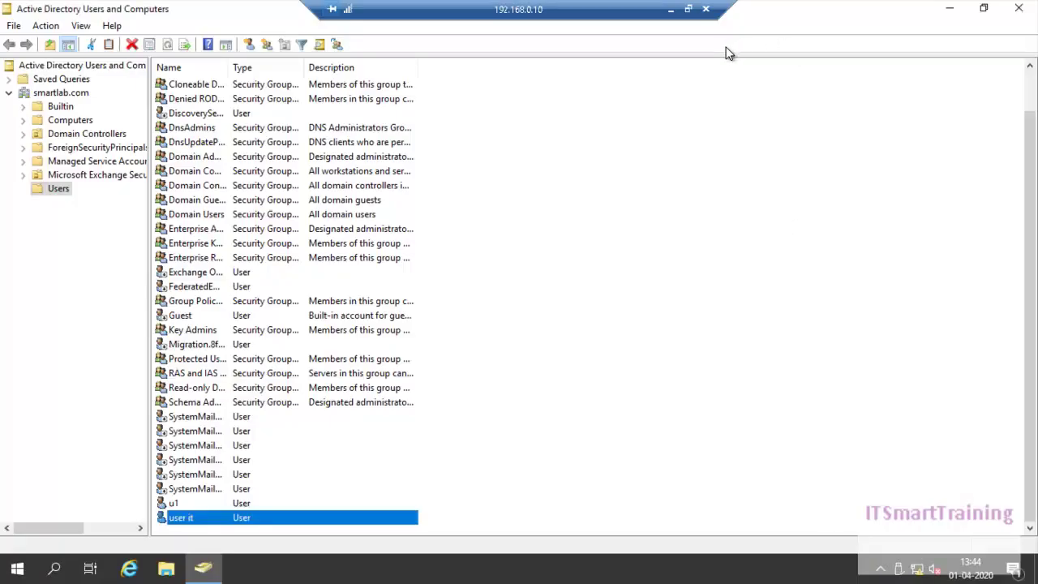
left_click(670, 11)
left_click(724, 569)
left_click(661, 518)
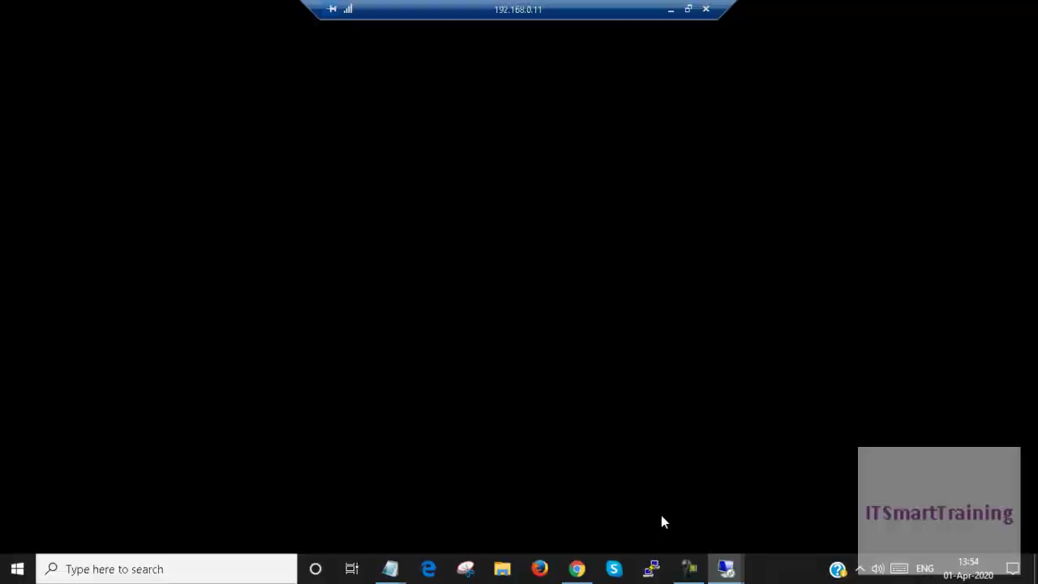
left_click(671, 13)
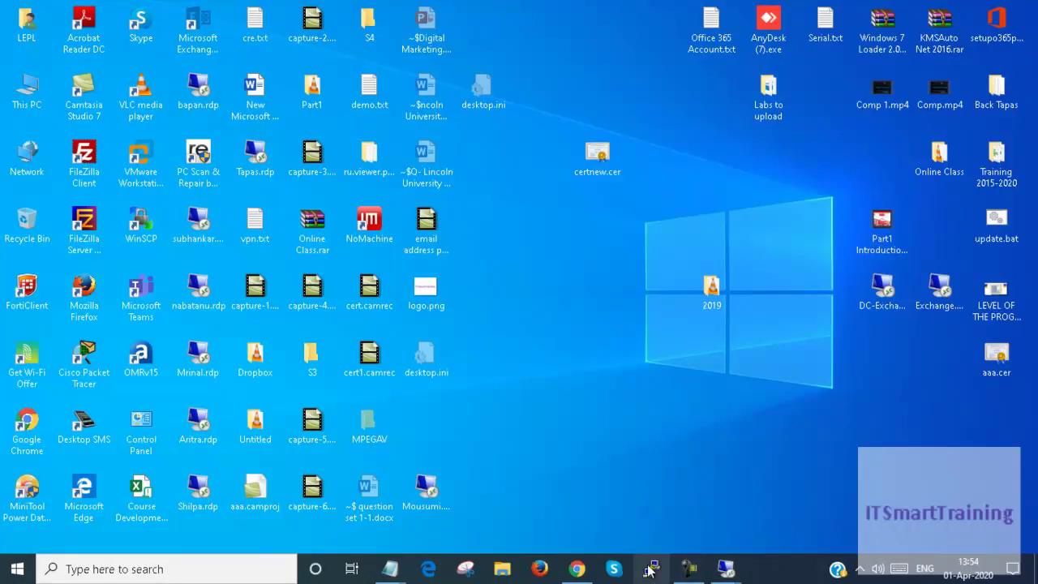
mouse_move(408, 570)
left_click(507, 511)
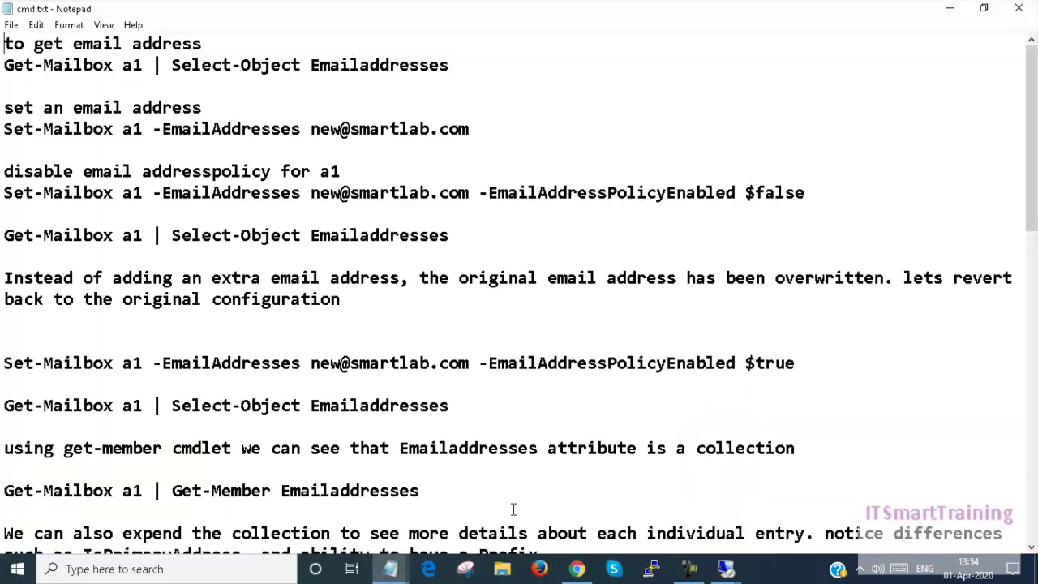
left_click(948, 9)
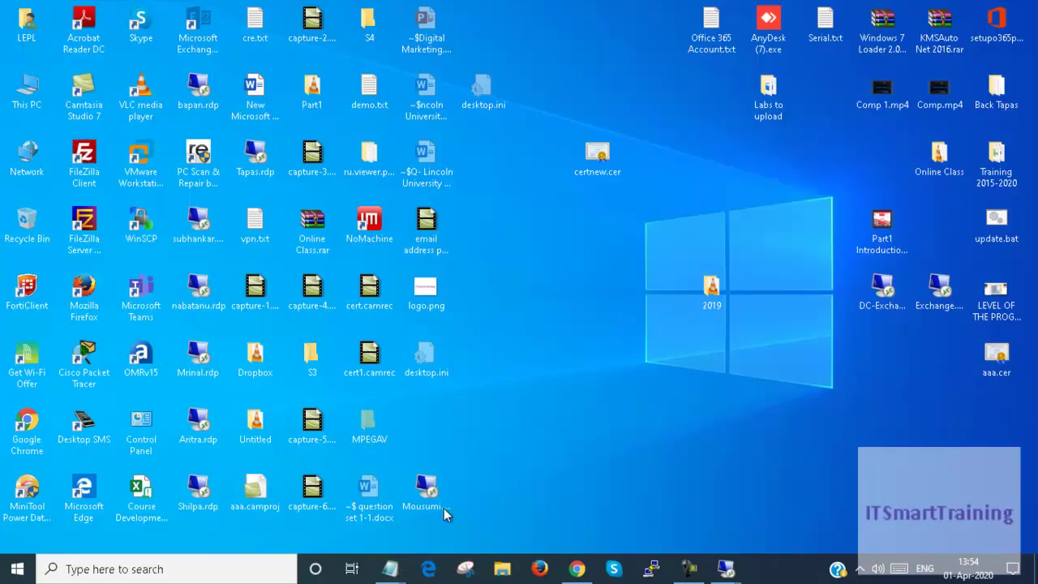
Open 3.txt and copy its New-EmailAddressPolicy example command for Kolkata and Bangalore
mouse_move(390, 570)
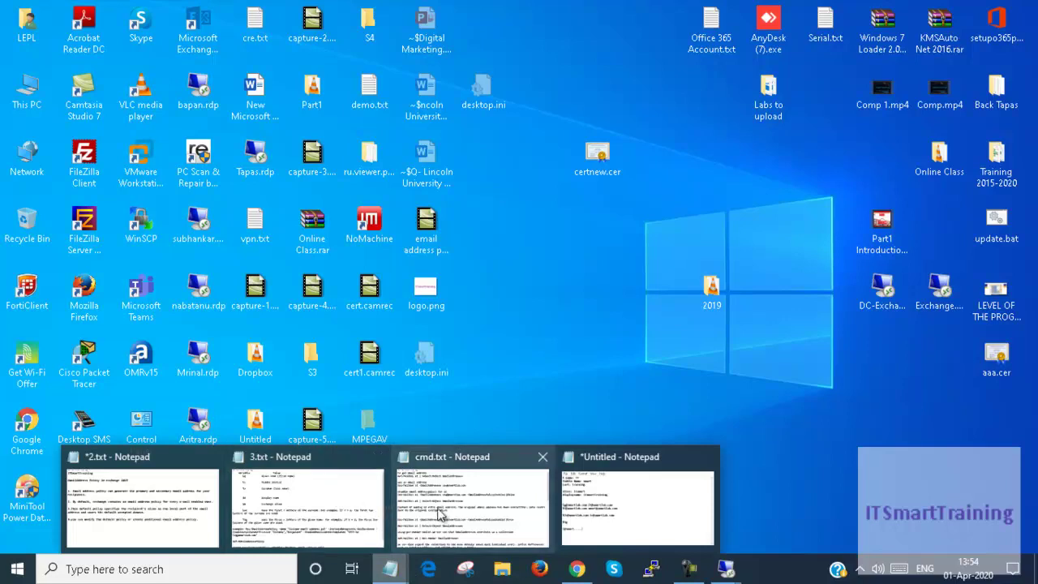
left_click(296, 505)
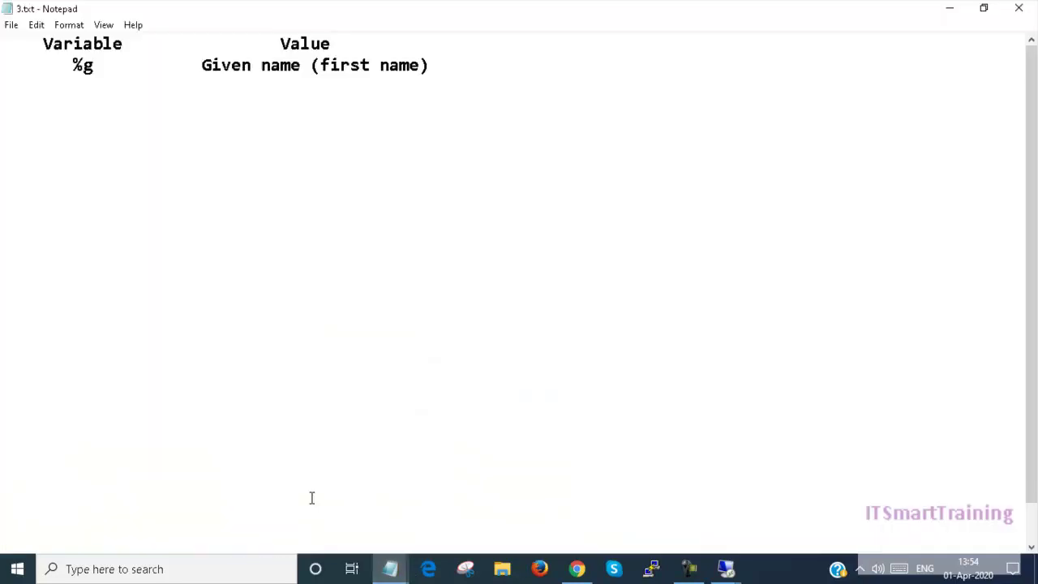
scroll(213, 419, "down", 1)
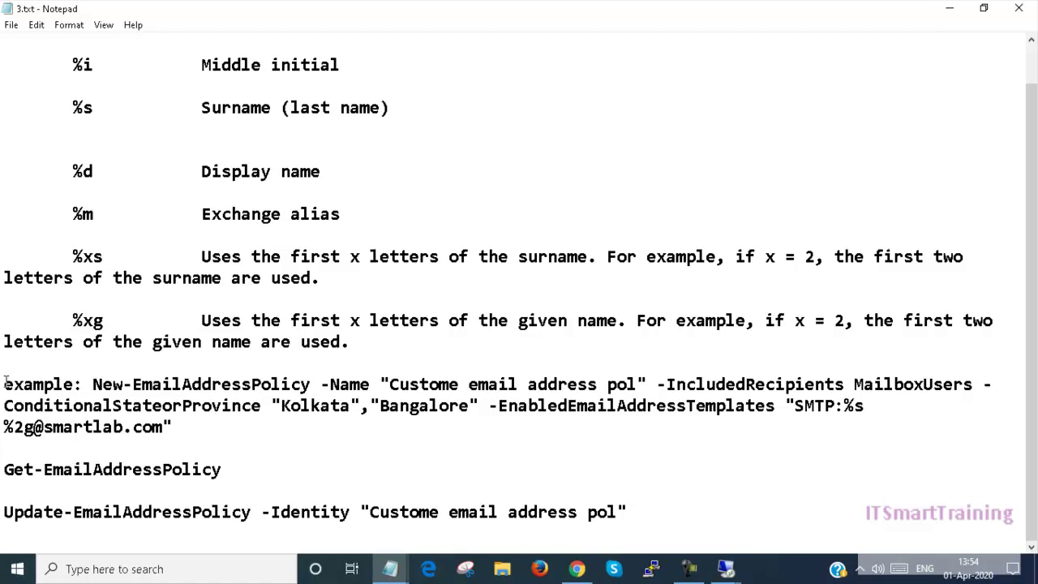
left_click(92, 383)
left_click_drag(4, 383, 160, 427)
right_click(174, 417)
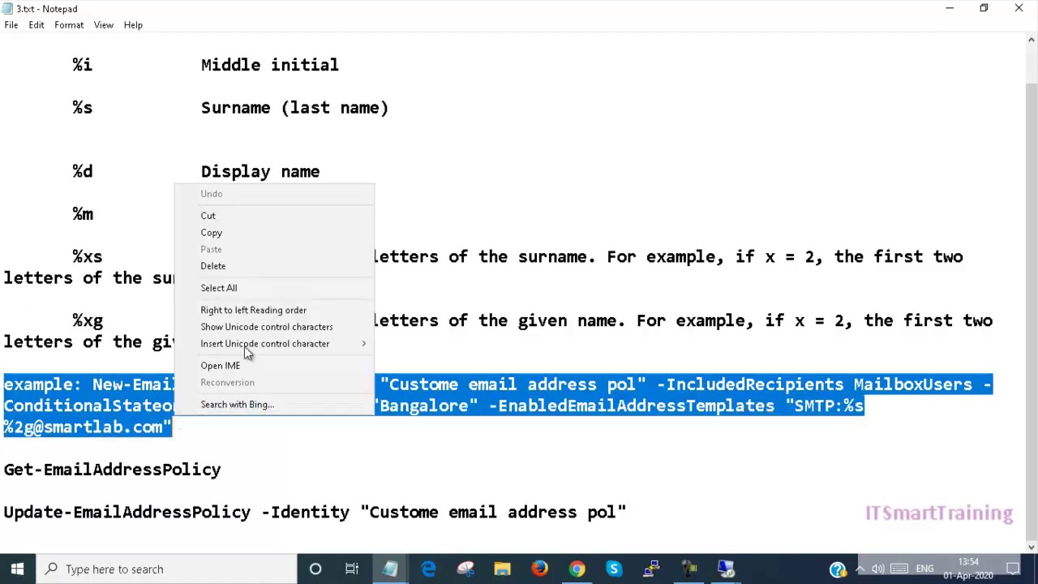
left_click(212, 233)
In the Exchange server session, start a new Notepad and paste the copied policy command
mouse_move(726, 567)
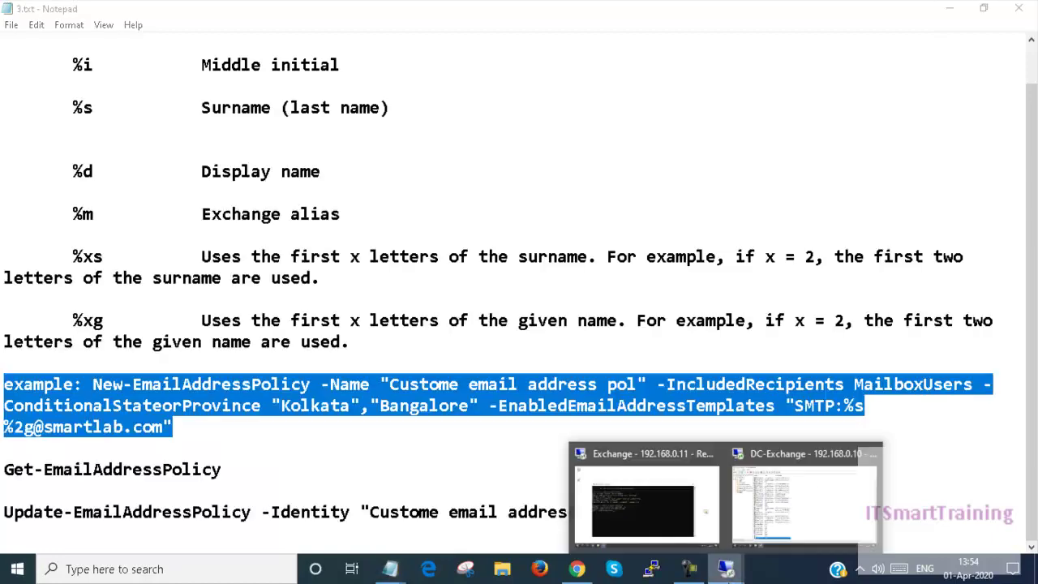
left_click(636, 511)
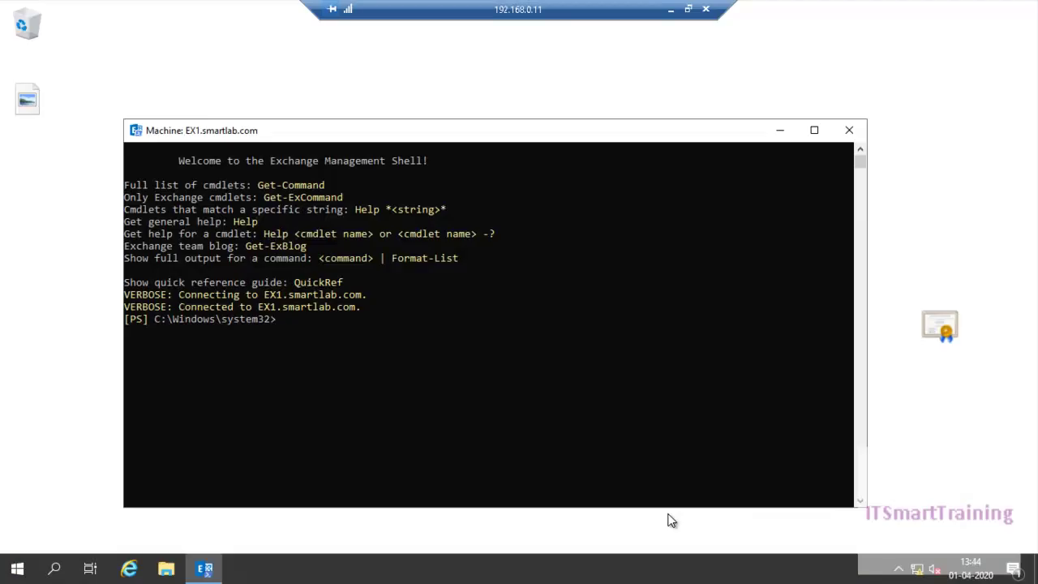
key("super+r")
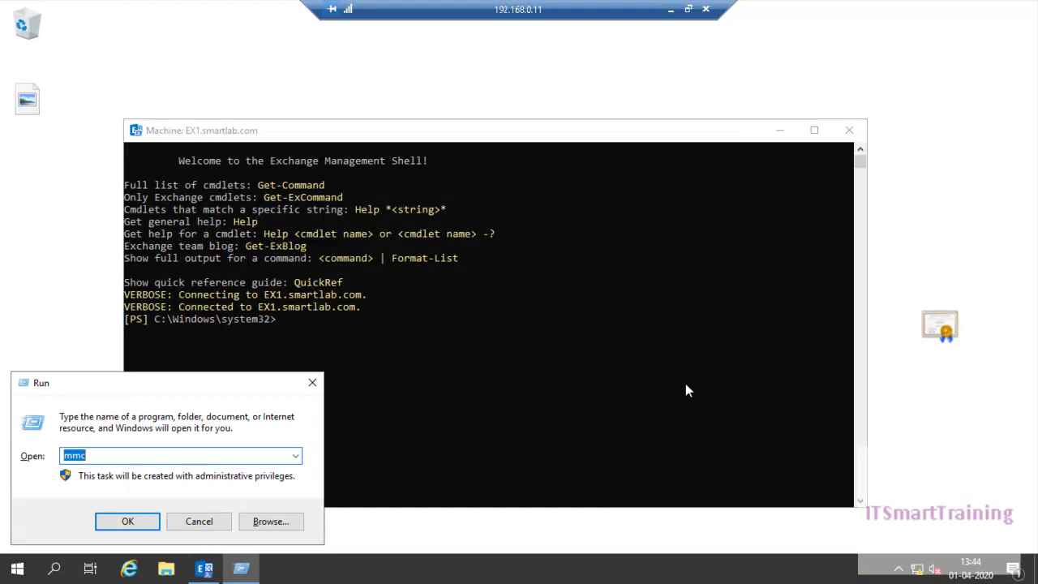
type("notepad")
key("Return")
key("ctrl+v")
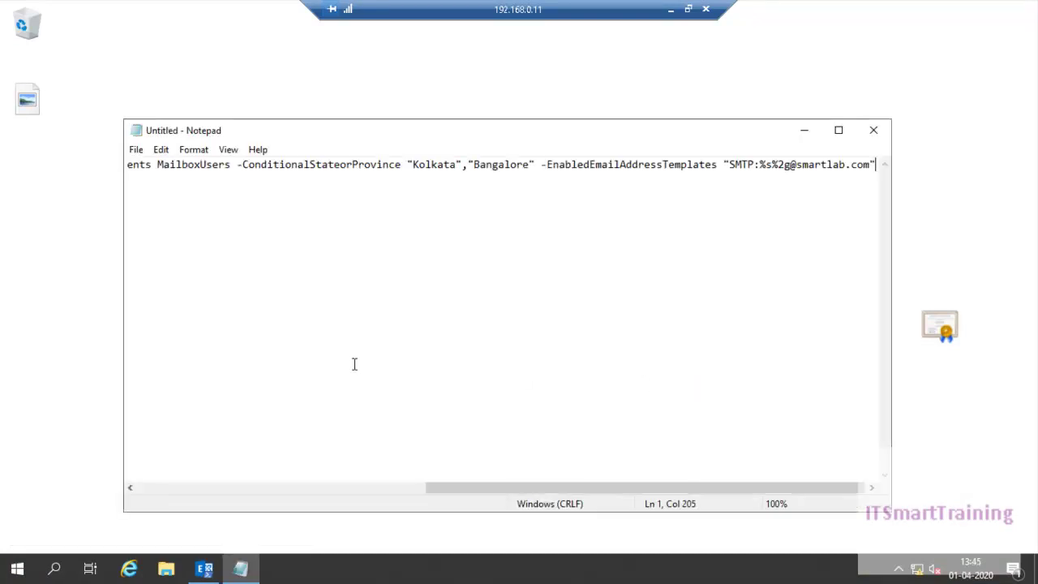
Remove the leading 'example:' label so the line starts with New-EmailAddressPolicy
left_click_drag(567, 488, 215, 503)
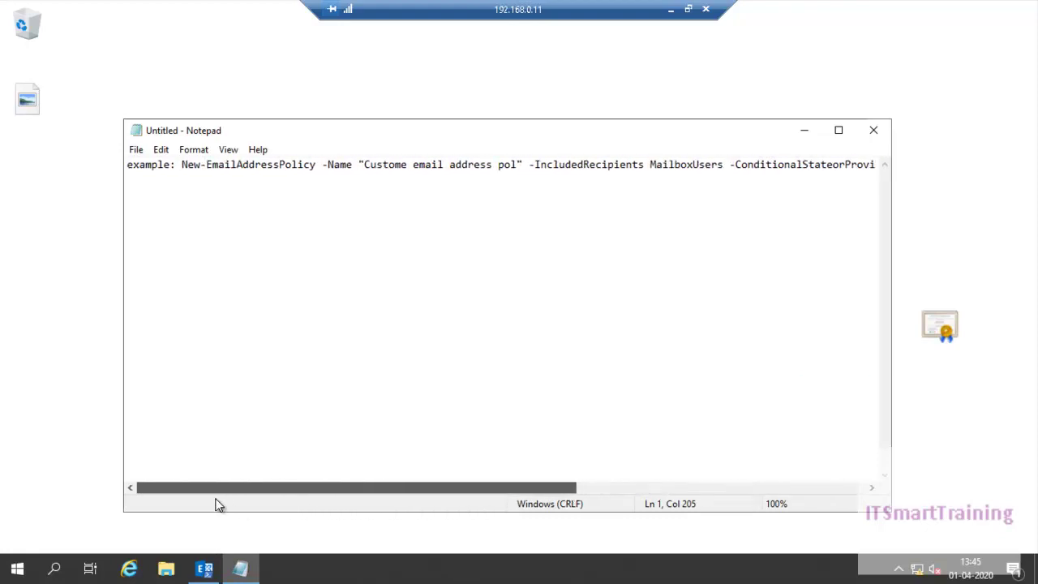
left_click_drag(179, 165, 70, 164)
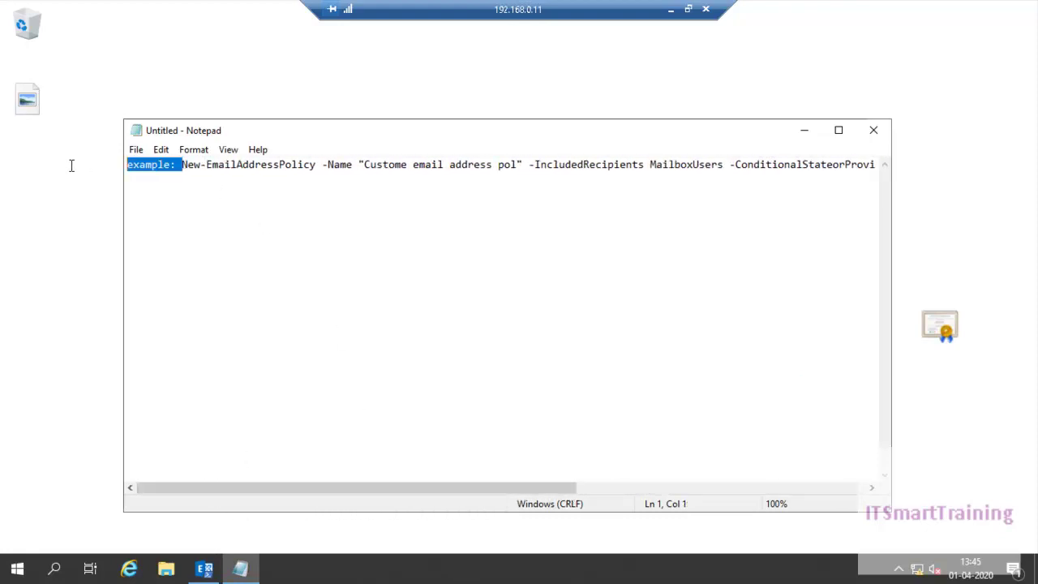
key("Delete")
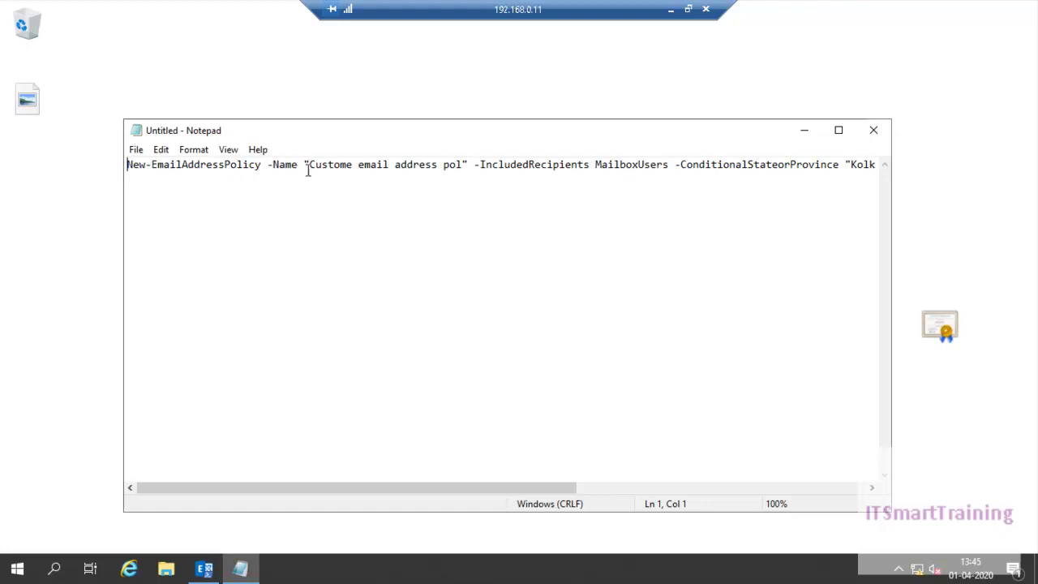
Review the policy name, IncludedRecipients and ConditionalStateorProvince parameters, selecting the ,"Bangalore" value
left_click_drag(309, 168, 419, 168)
left_click_drag(419, 167, 462, 168)
left_click(486, 179)
left_click_drag(395, 492, 501, 486)
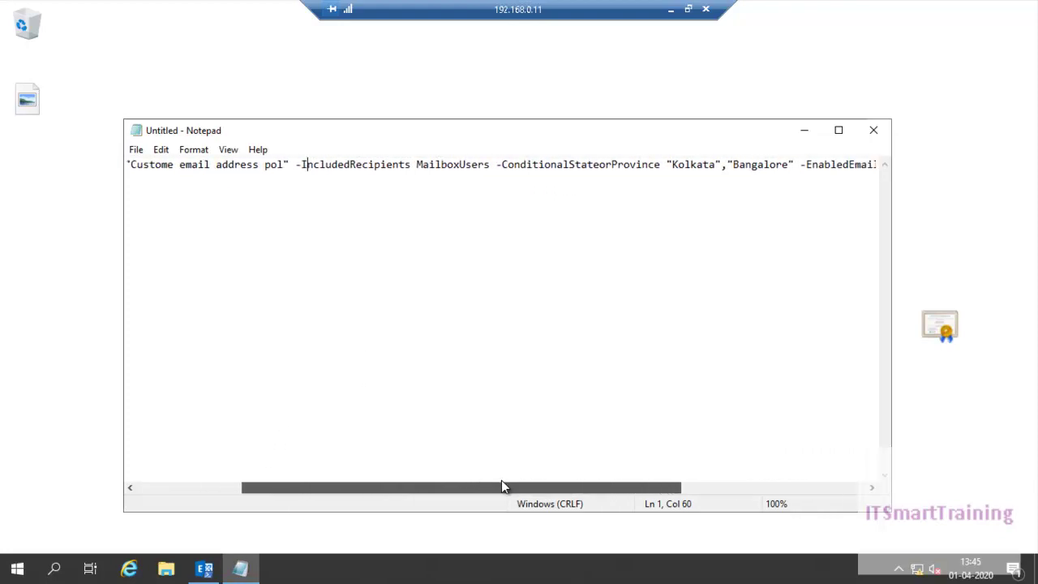
left_click(503, 480)
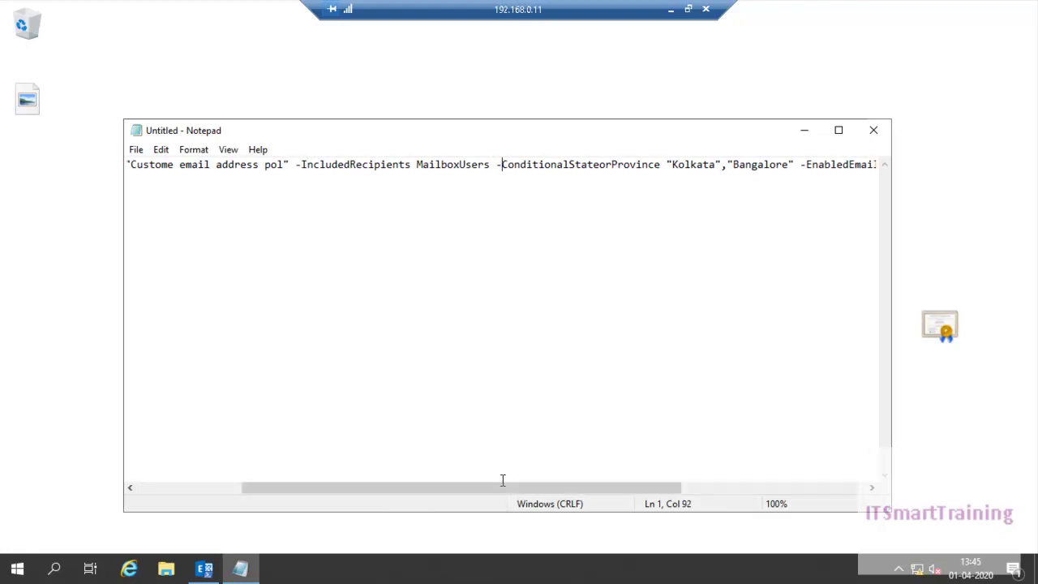
key("shift+Right")
key("shift+Right")
key("shift+Right")
key("shift+Right")
key("shift+Right")
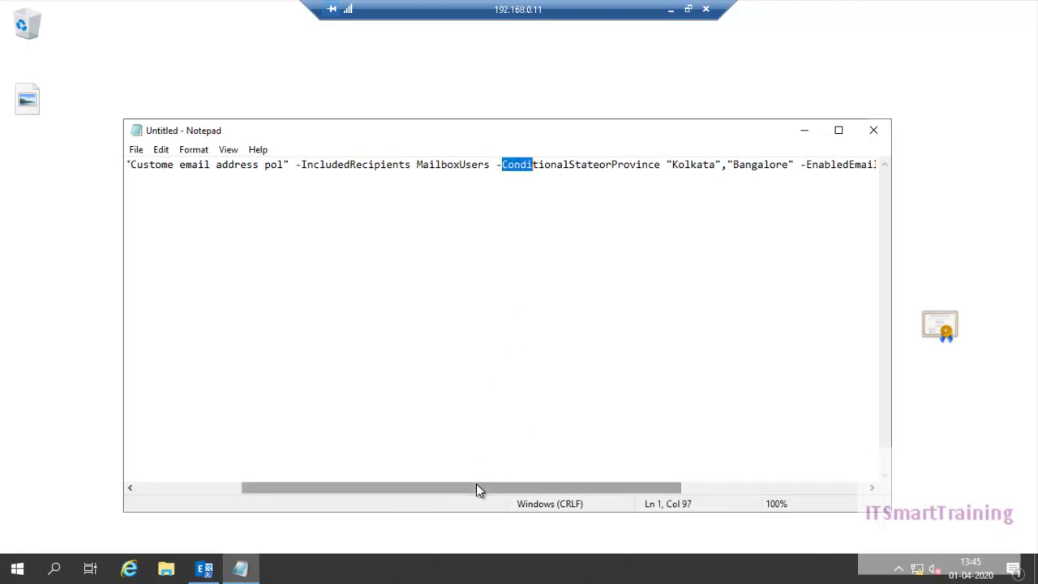
left_click_drag(476, 487, 519, 487)
key("Right")
key("Right")
key("Right")
key("Right")
key("Right")
key("Right")
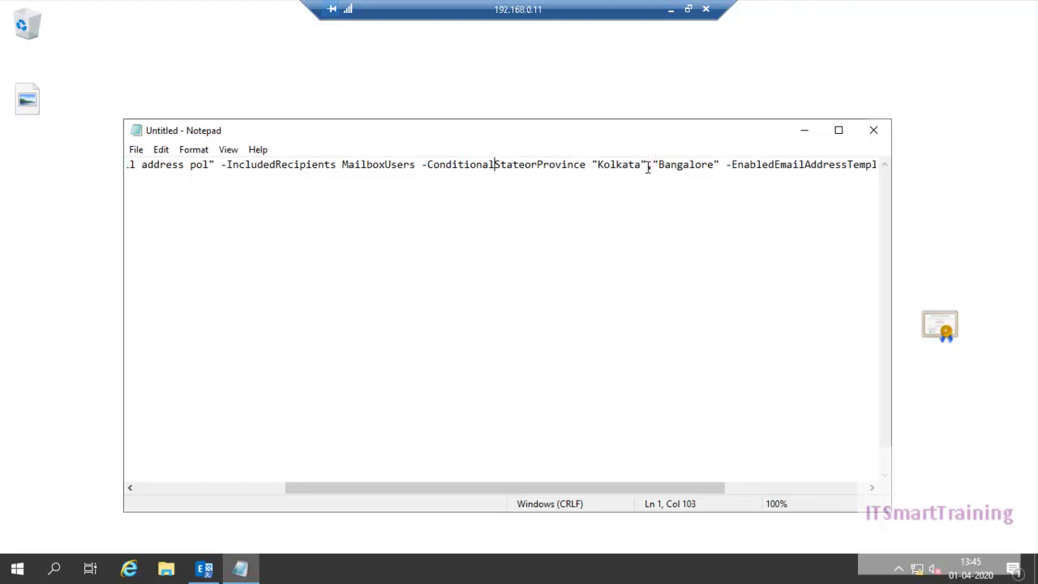
left_click_drag(646, 164, 697, 164)
left_click_drag(710, 164, 720, 165)
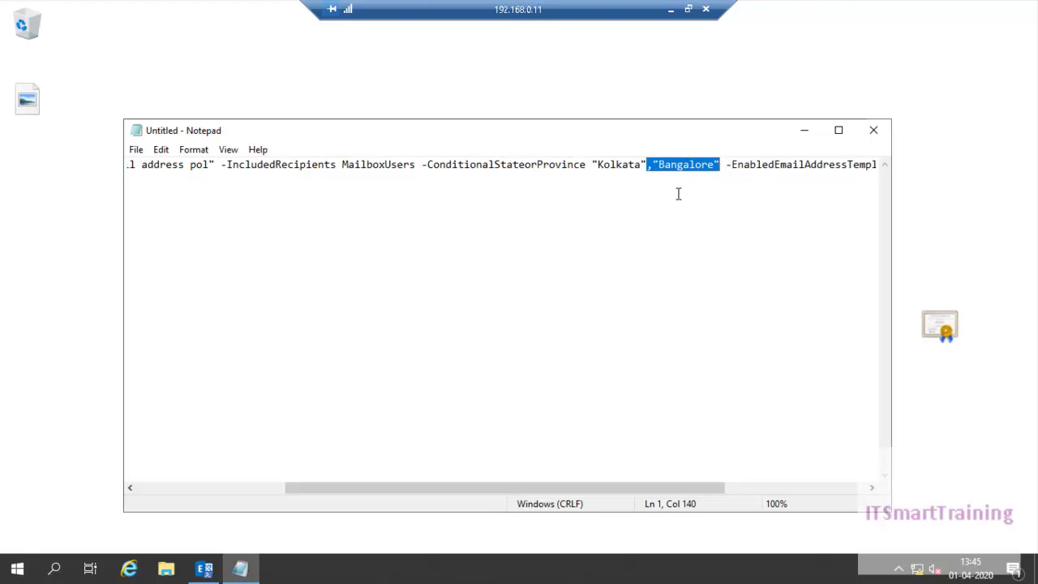
key("Delete")
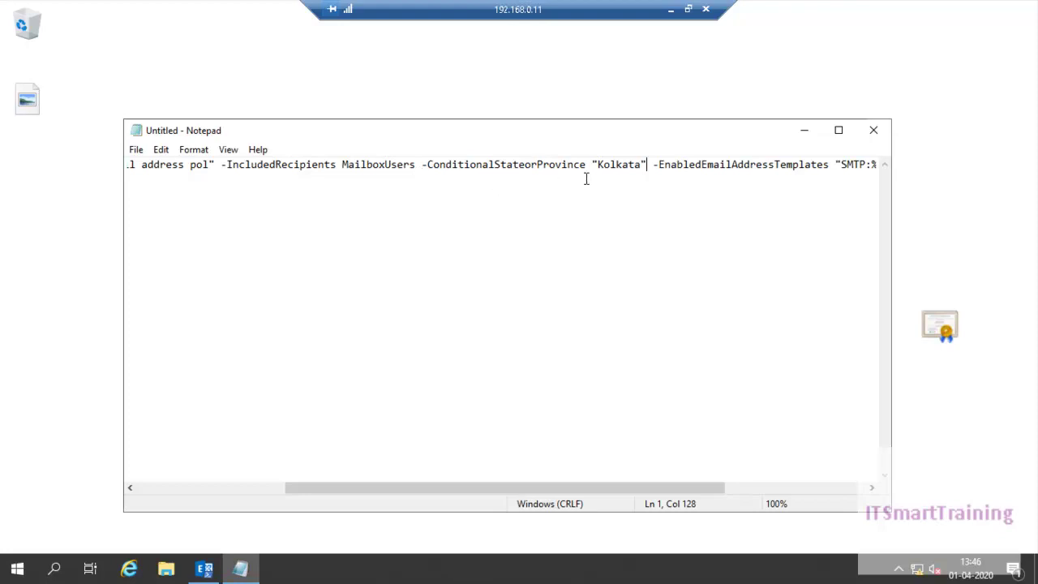
left_click_drag(556, 488, 668, 477)
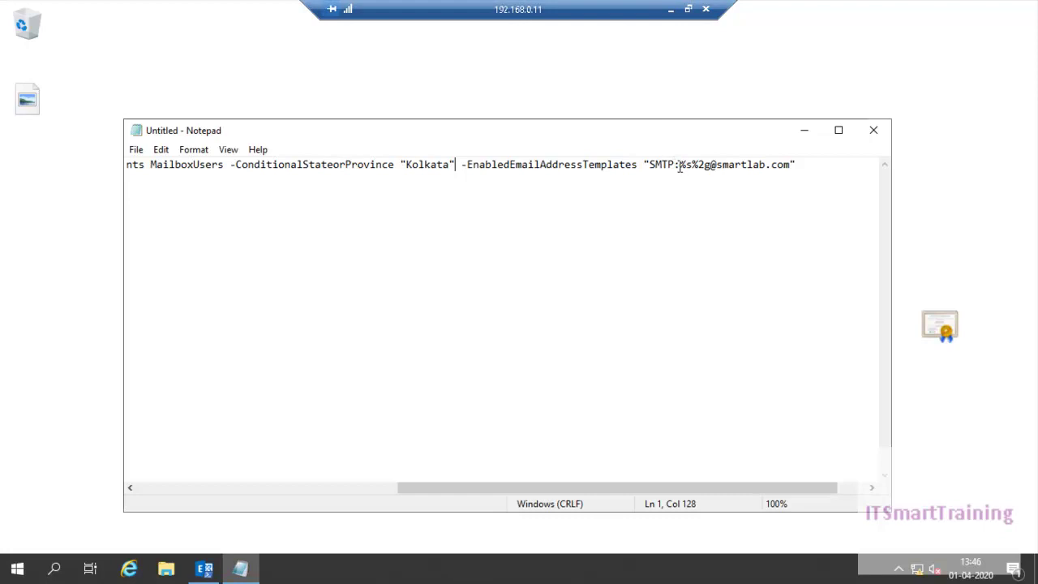
left_click_drag(679, 166, 710, 166)
key("Delete")
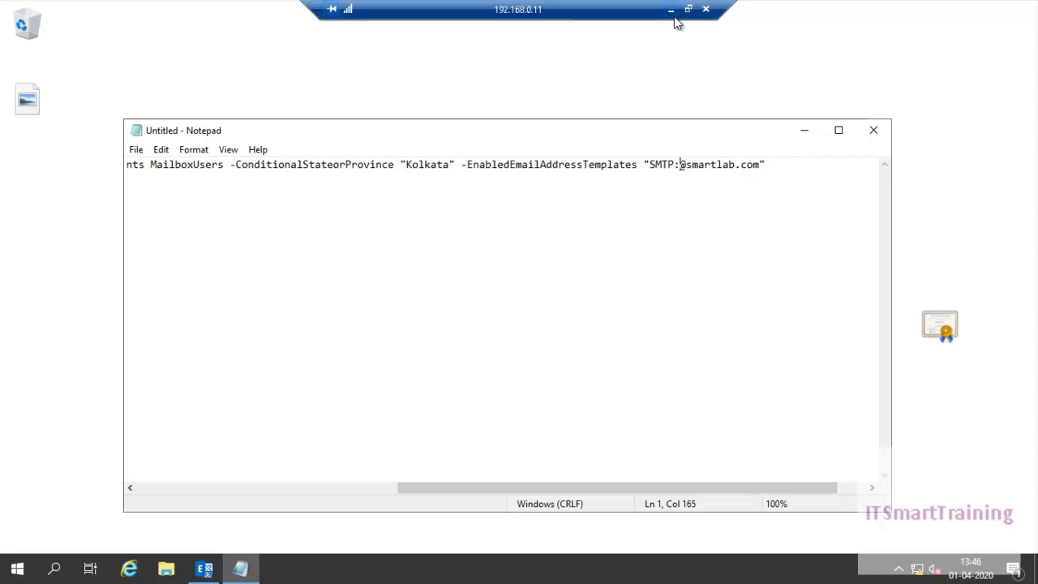
Check the user it mailbox's first name in EAC, then view the address variable list in 3.txt
left_click(671, 9)
left_click(575, 569)
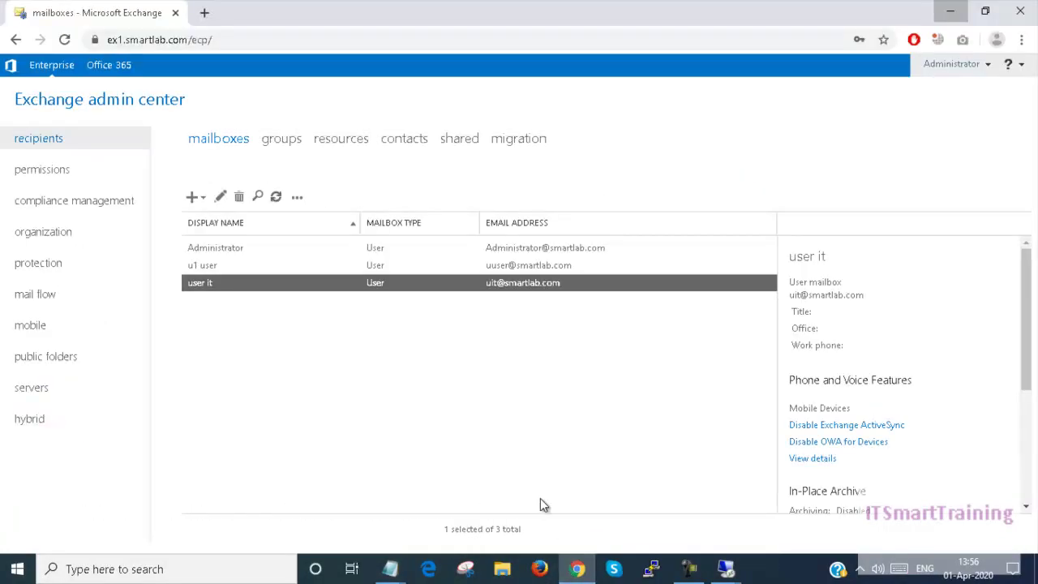
double_click(254, 291)
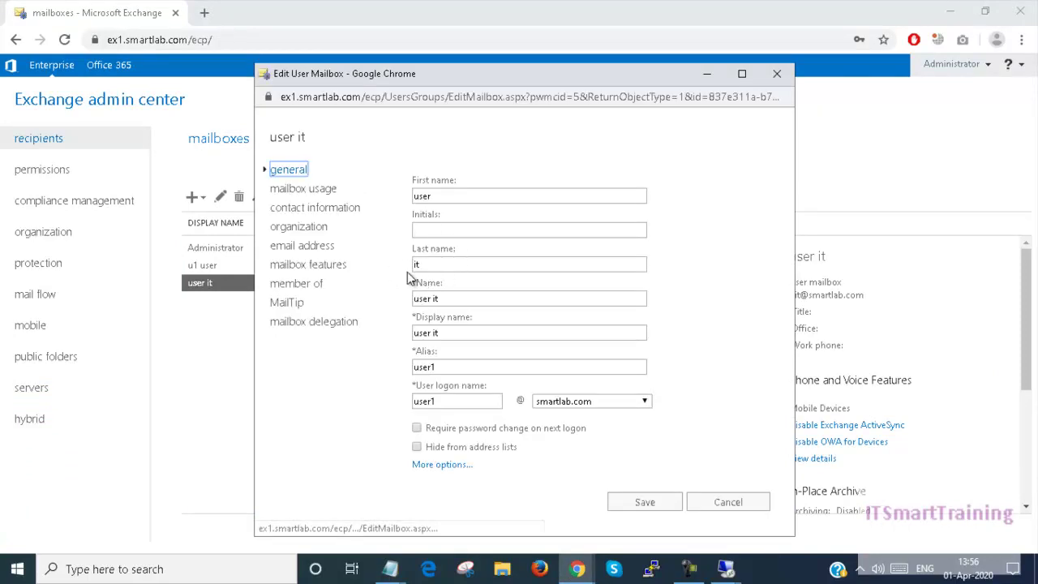
left_click(461, 197)
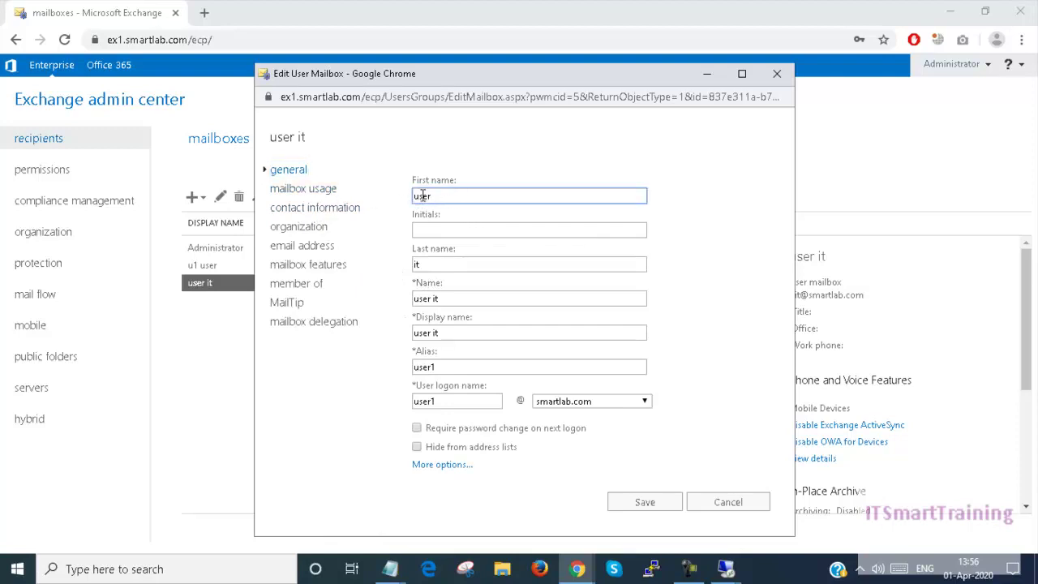
left_click_drag(422, 195, 413, 198)
mouse_move(403, 572)
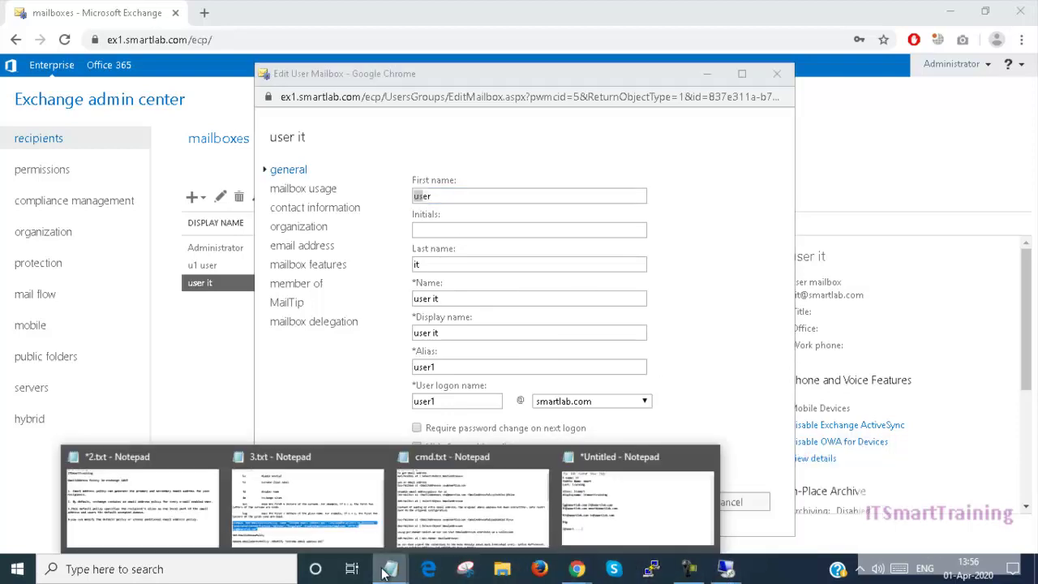
left_click(308, 504)
scroll(245, 91, "up", 1)
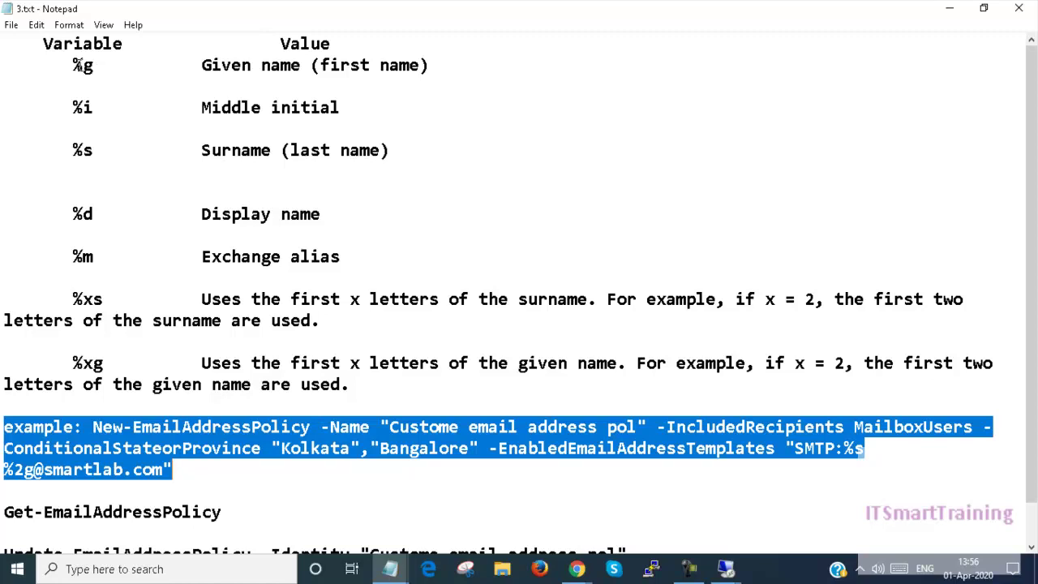
Back in the remote Notepad, insert $2g after SMTP: in the address template
left_click(723, 571)
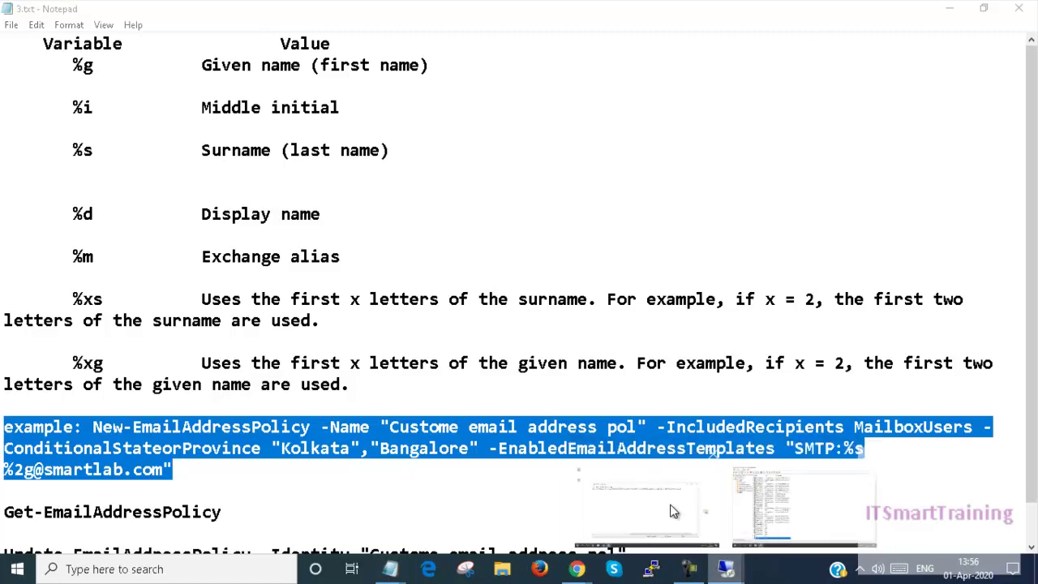
left_click(670, 511)
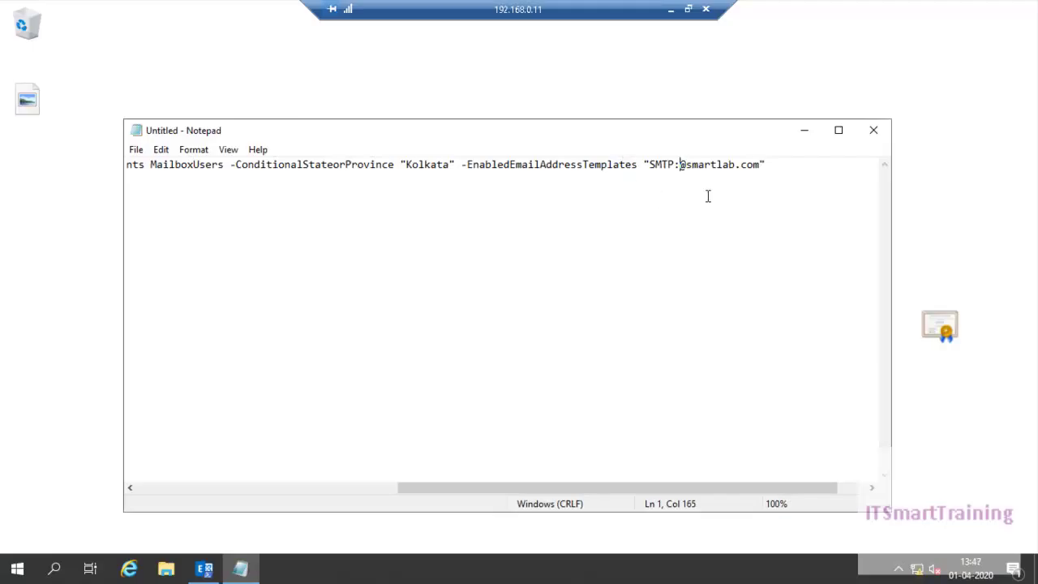
type("$")
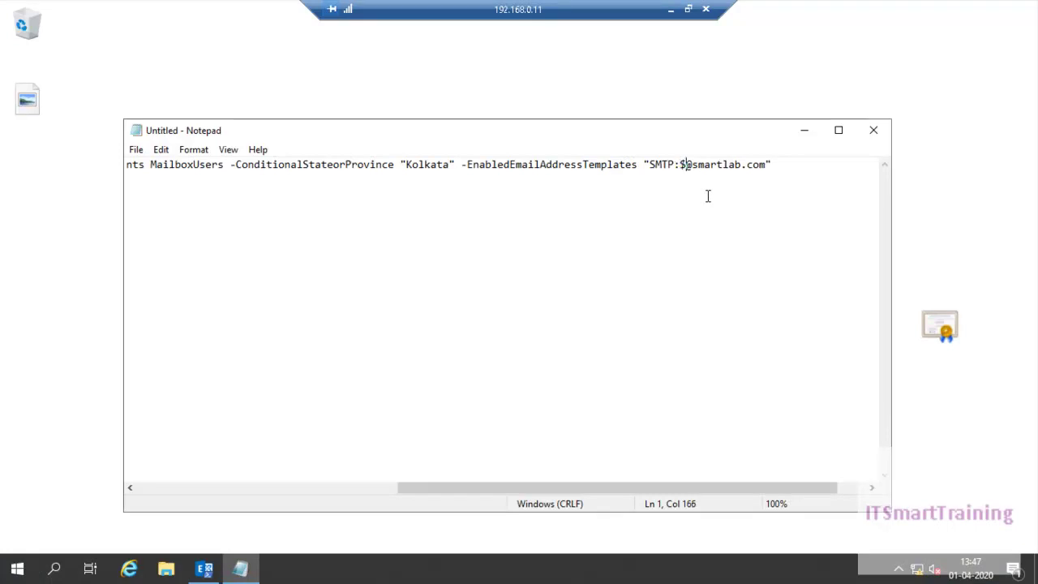
type("2g")
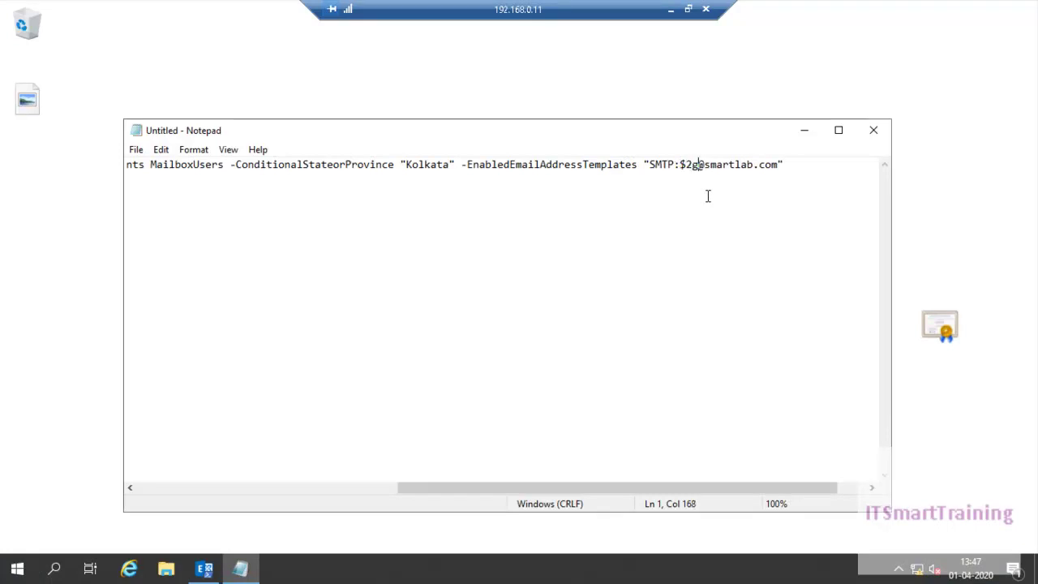
Recheck the user it mailbox in EAC and the local notes, then return to the remote Notepad
left_click(670, 10)
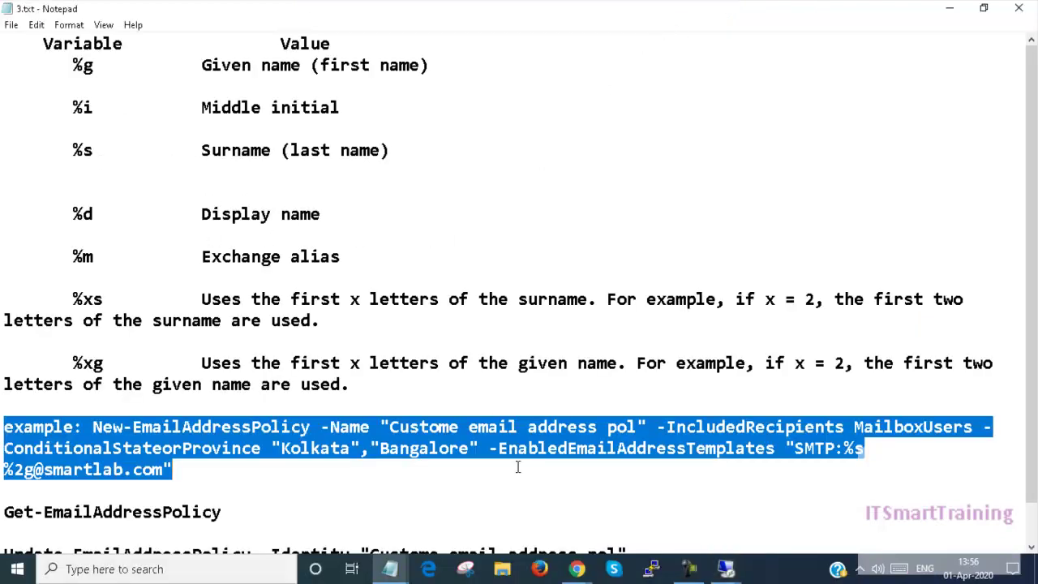
mouse_move(556, 552)
left_click(520, 514)
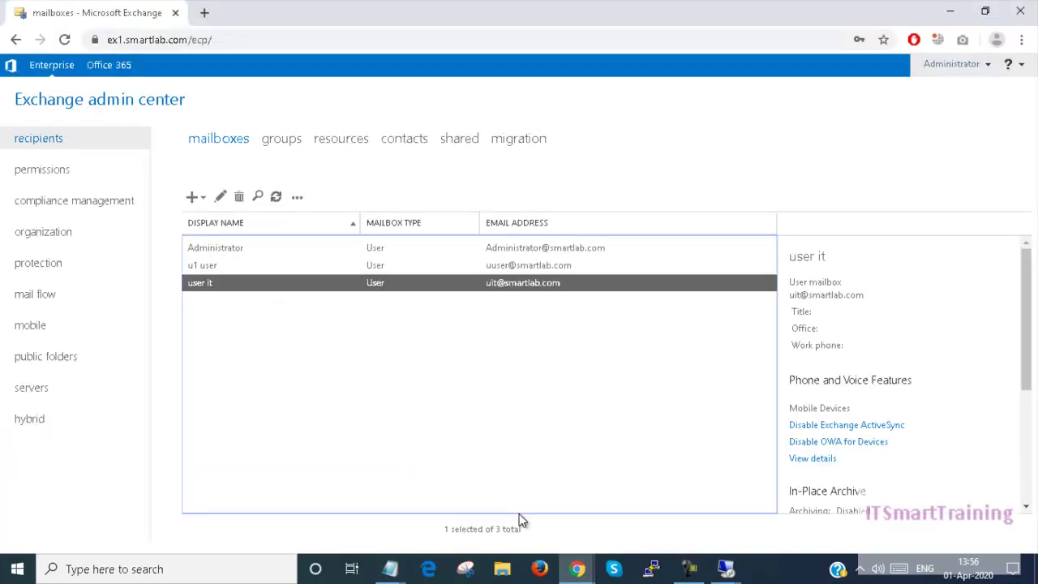
double_click(254, 285)
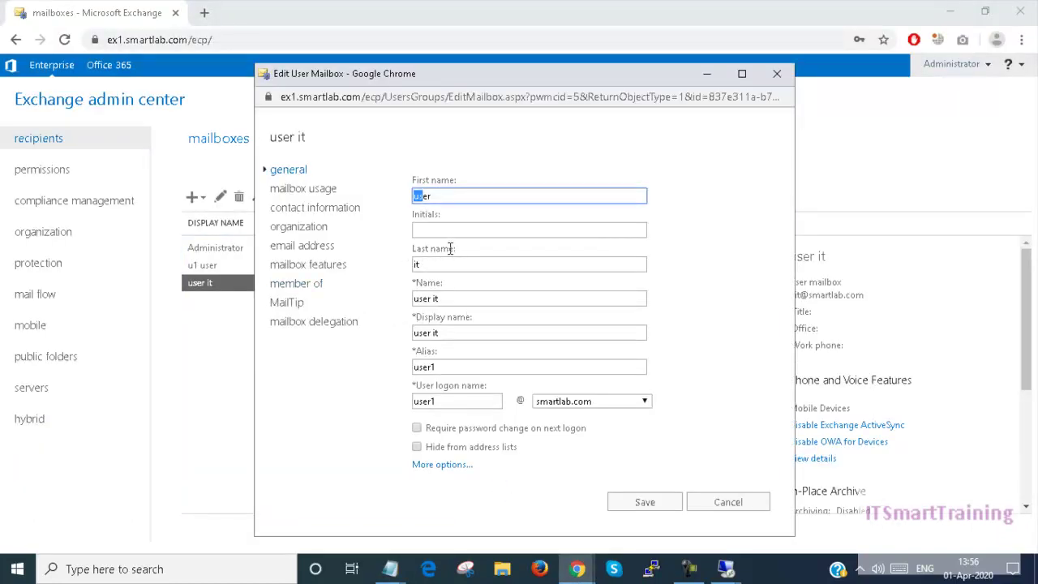
left_click(708, 75)
left_click(949, 10)
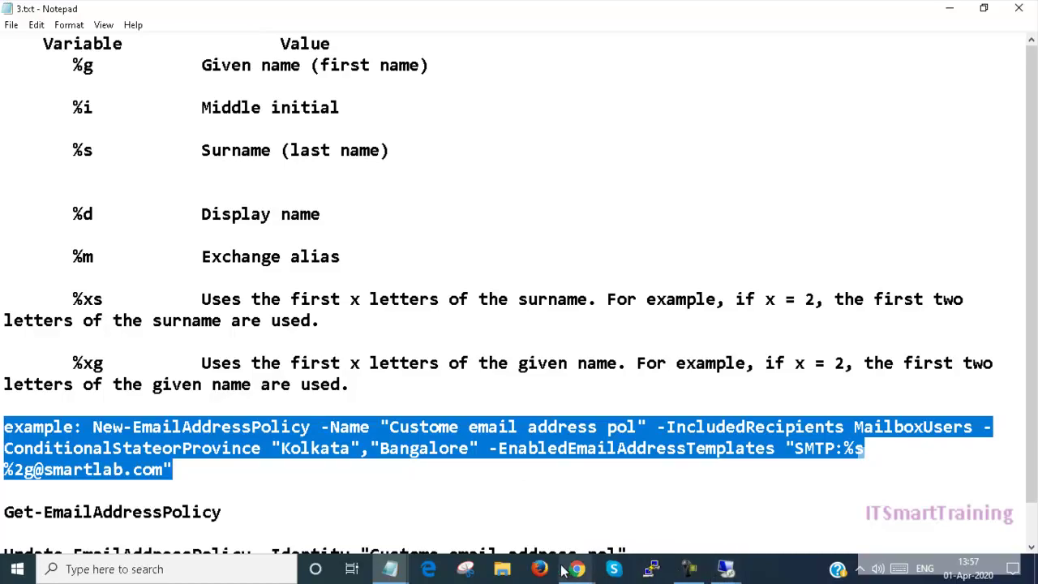
left_click(725, 568)
left_click(750, 543)
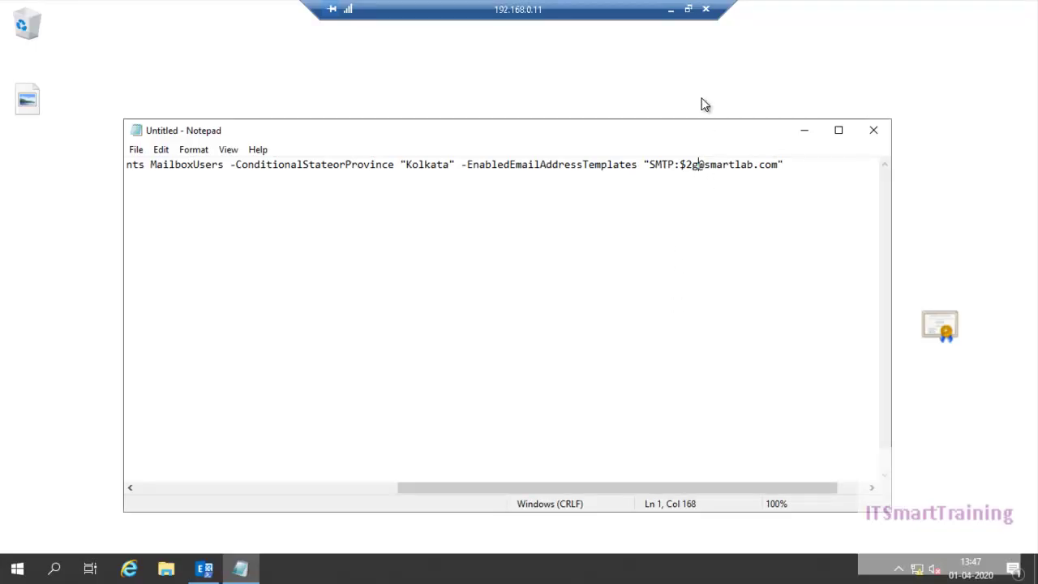
left_click(670, 10)
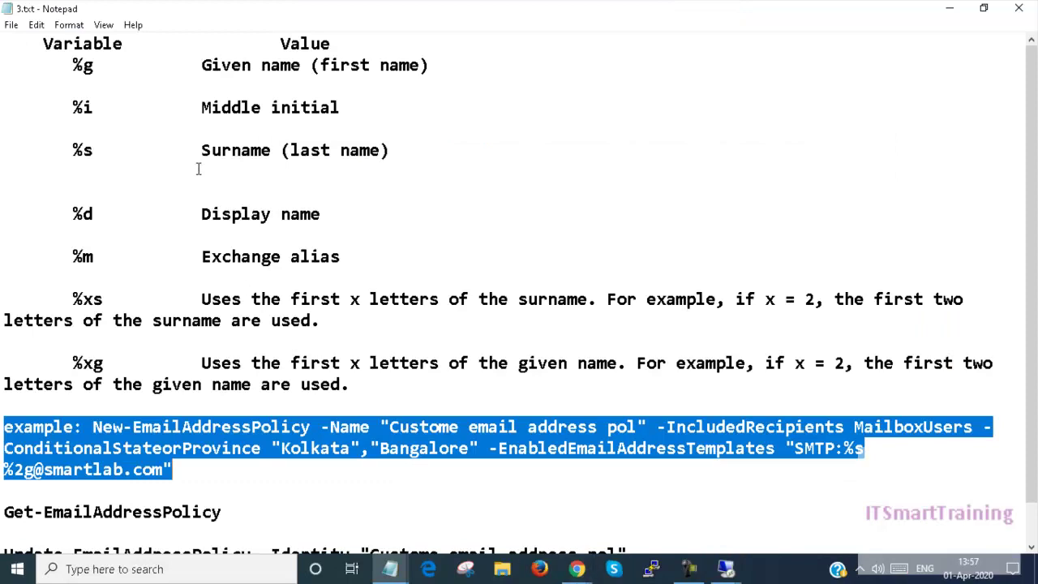
left_click(725, 568)
left_click(695, 548)
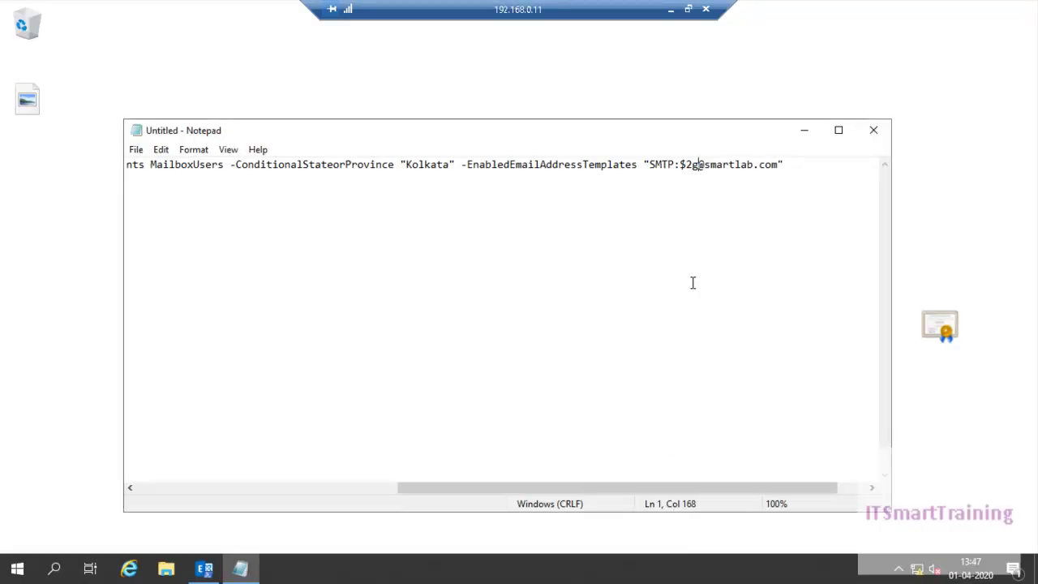
Add %s and g to the address template and remove the stray $ sign
key("shift+Left")
type("%s")
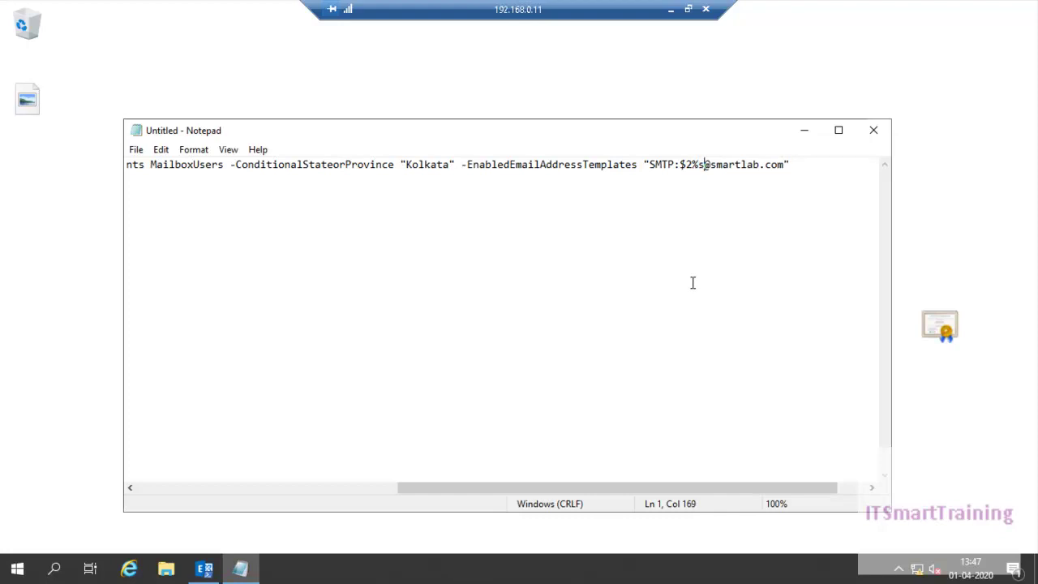
left_click(690, 167)
type("g")
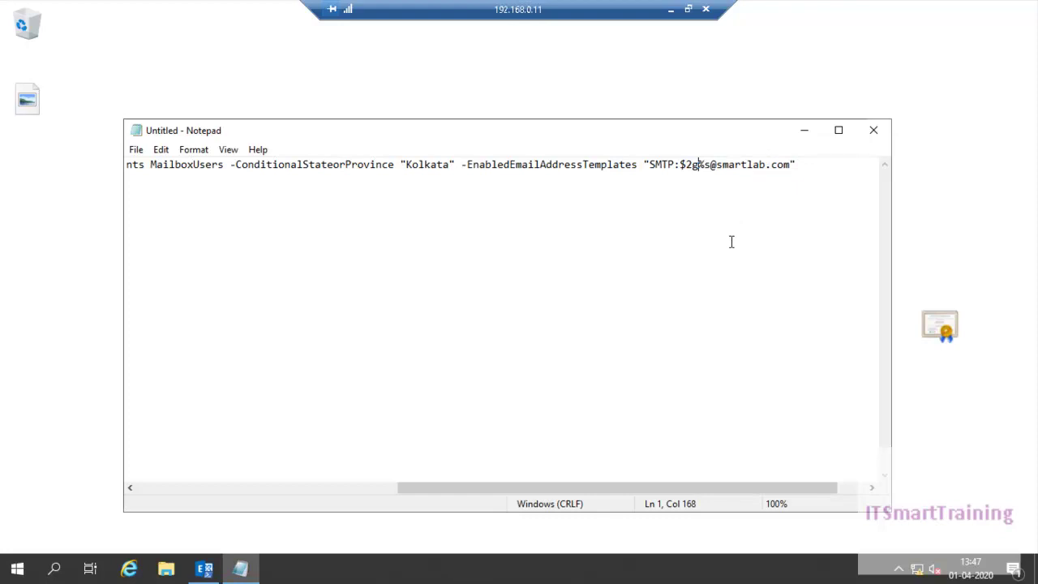
left_click(685, 164)
key("BackSpace")
left_click(695, 165)
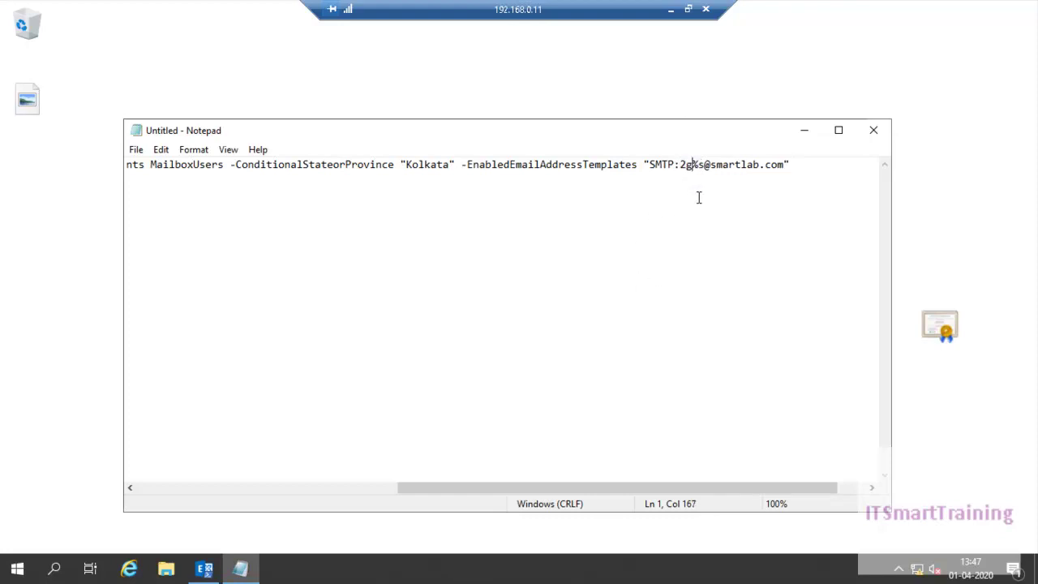
left_click(679, 165)
key("shift+Right")
key("shift+Right")
key("shift+Right")
key("shift+Right")
key("shift+Right")
key("shift+Right")
key("shift+Right")
key("shift+Right")
type("%")
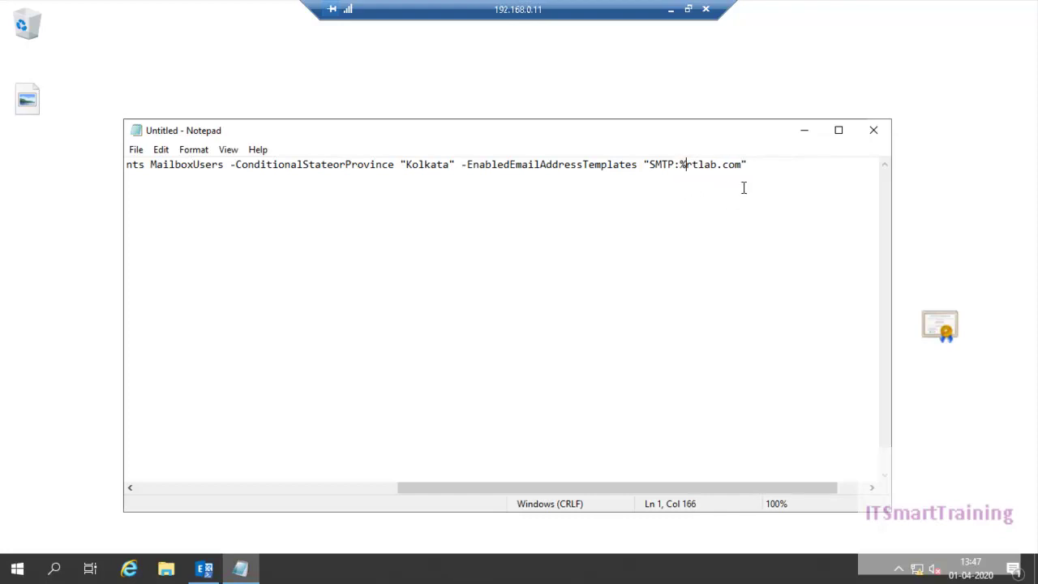
left_click_drag(743, 166, 679, 166)
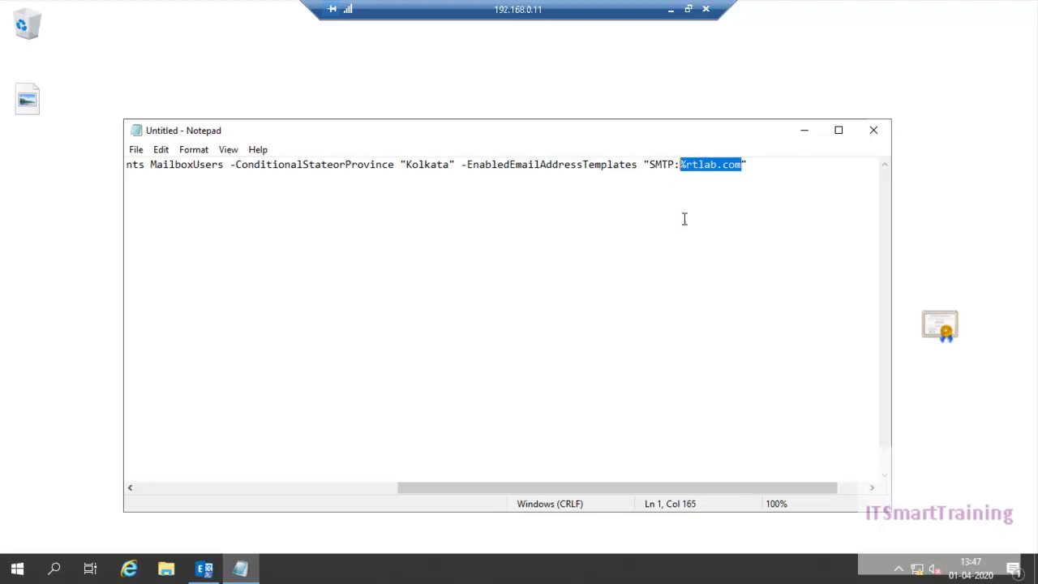
type("%")
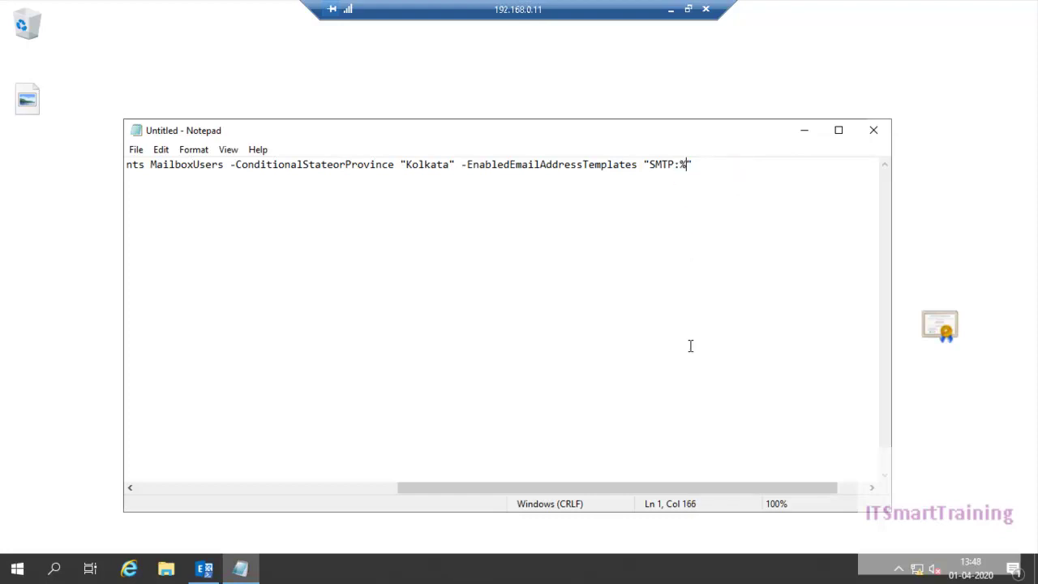
type("2g%s@smartlab.c")
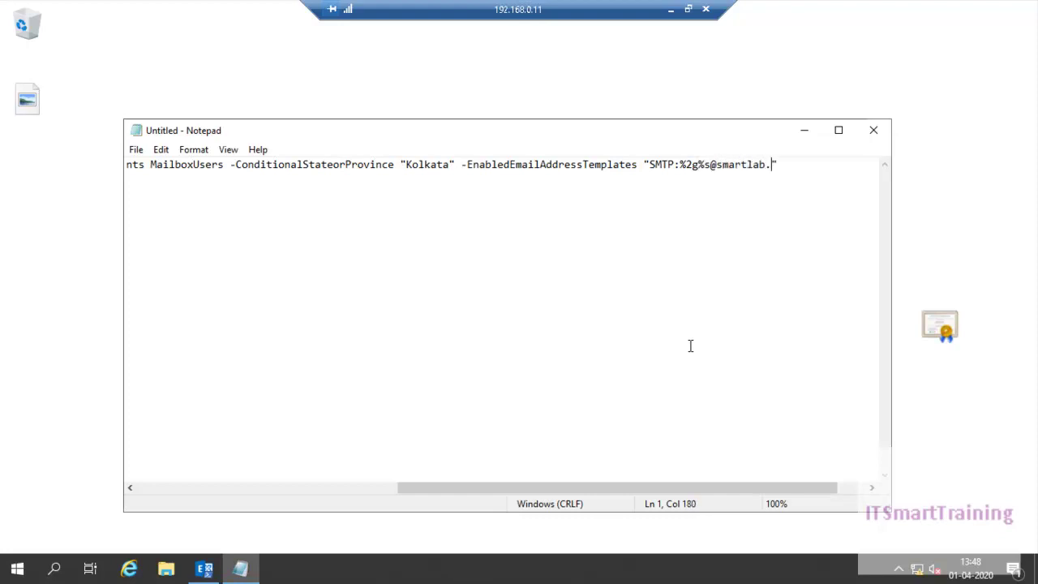
type("om")
key("ctrl+a")
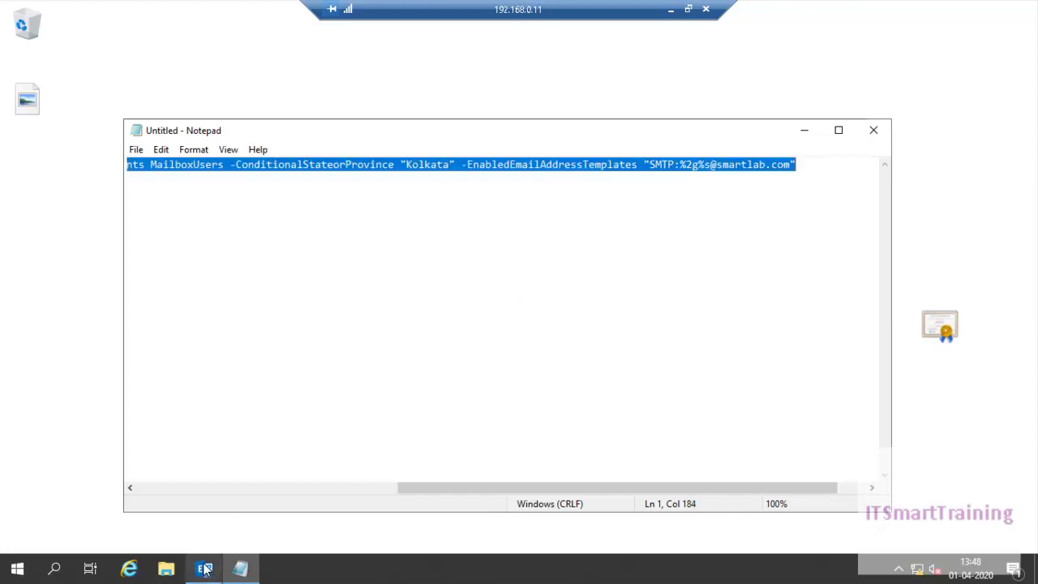
Paste and run the New-EmailAddressPolicy command in Exchange Management Shell, creating 'Custome email address pol'
left_click(204, 568)
right_click(374, 363)
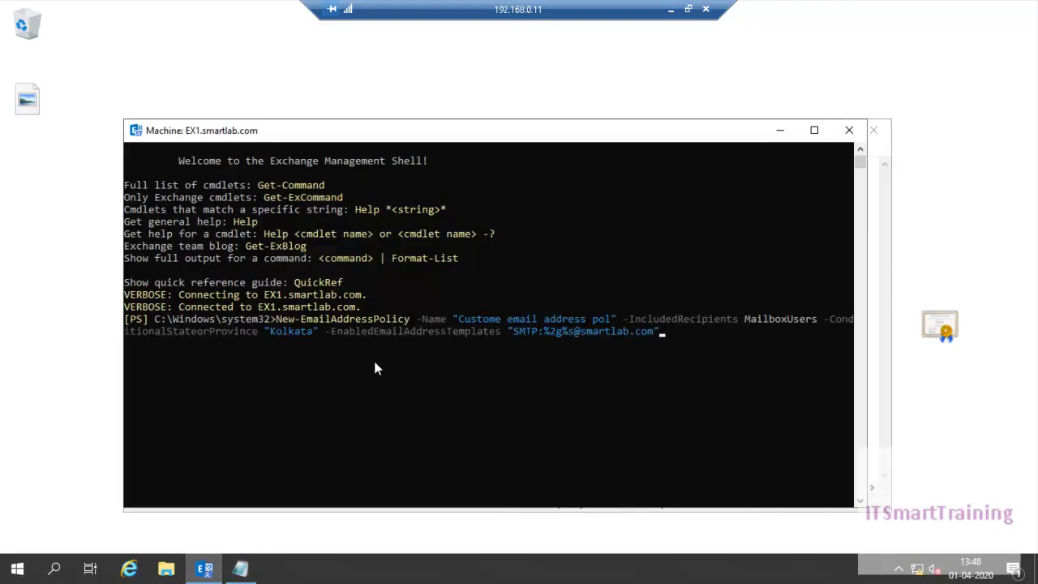
key("Return")
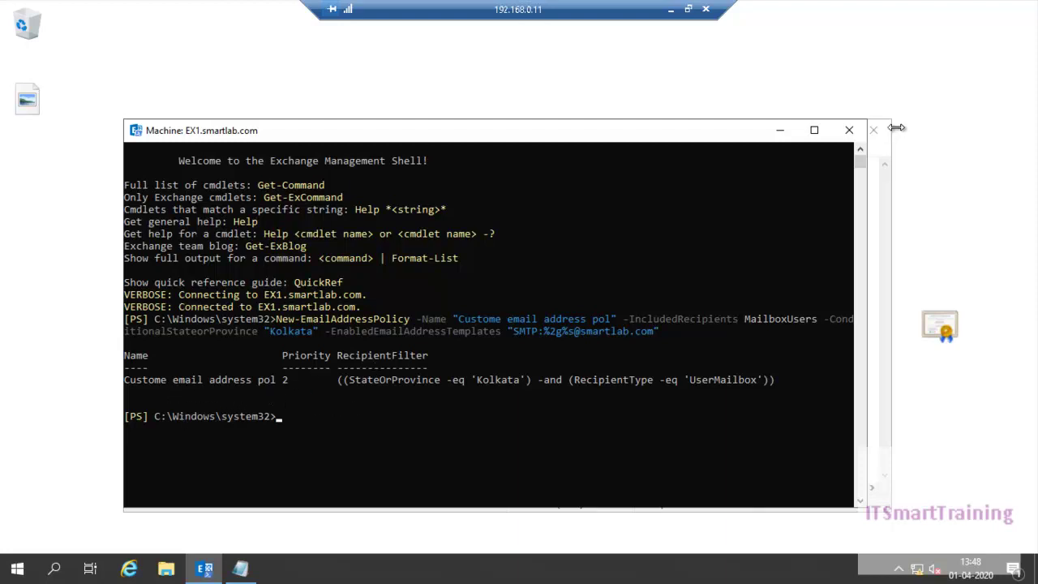
left_click(671, 9)
Select the Get-EmailAddressPolicy command line in the local notes
scroll(429, 424, "down", 1)
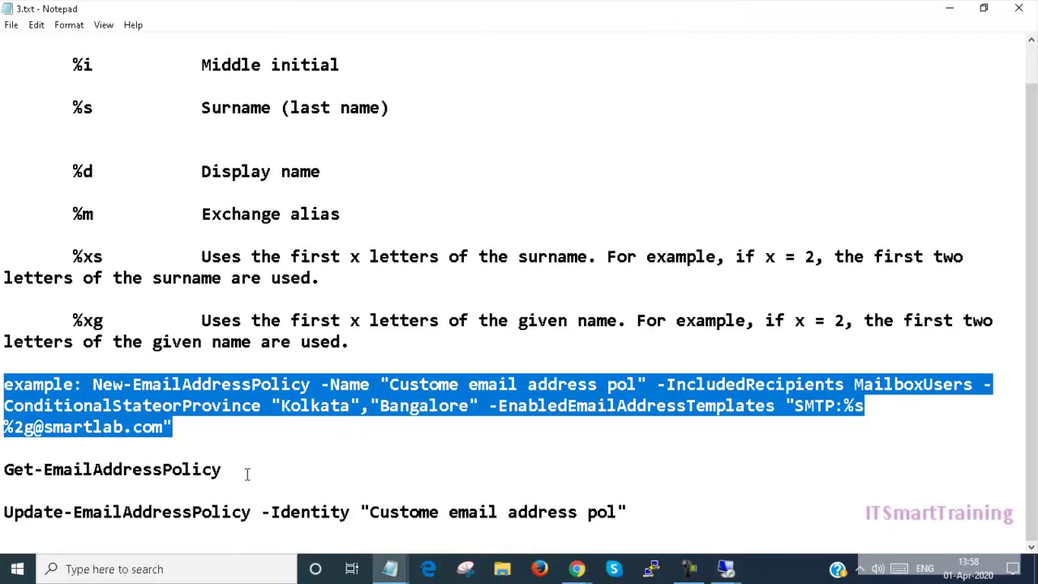
left_click_drag(8, 470, 195, 470)
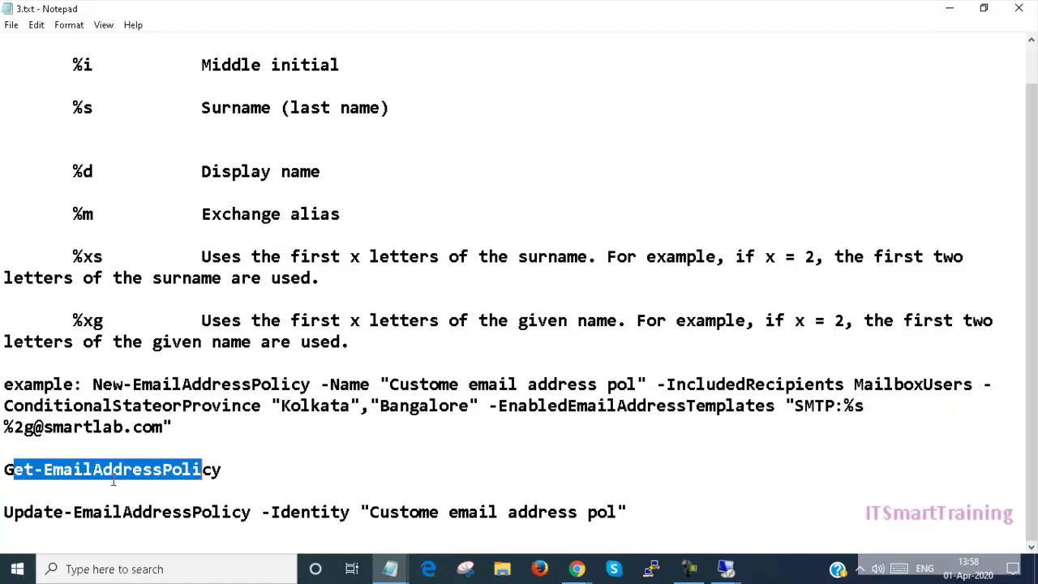
left_click(6, 470)
double_click(6, 470)
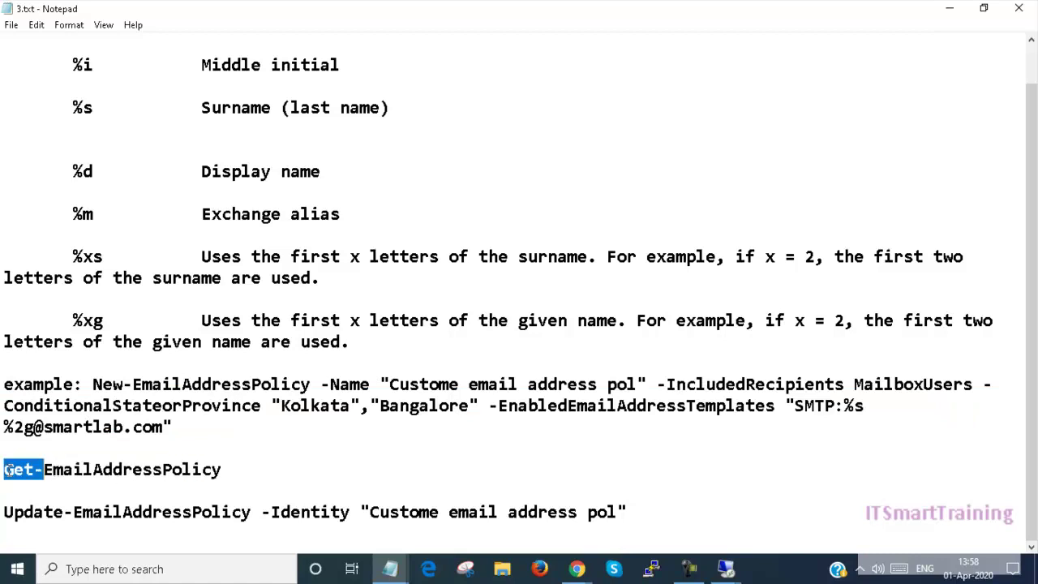
key("shift+Right")
double_click(219, 470)
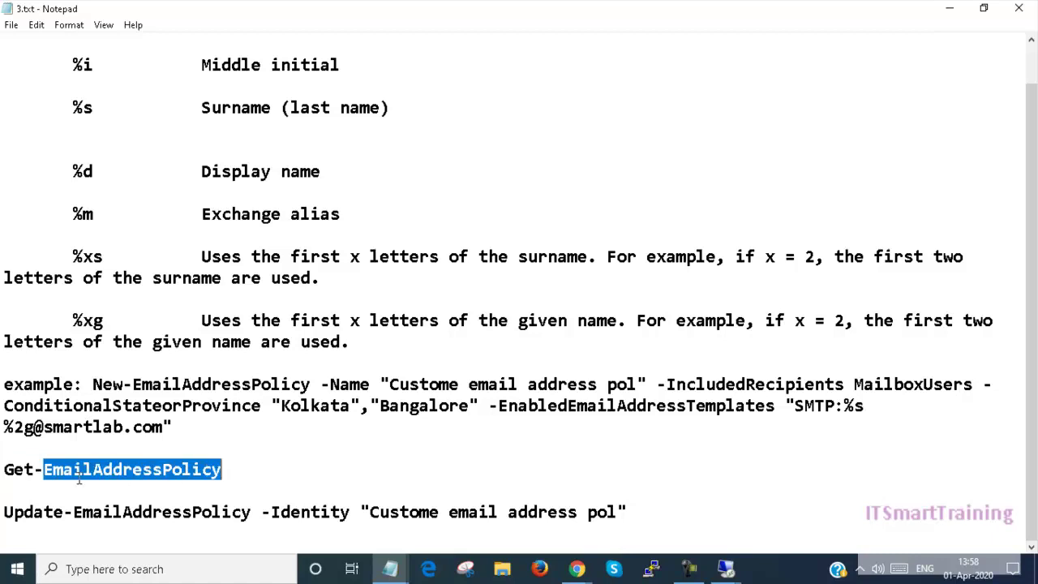
left_click(3, 466, "shift")
key("super+c")
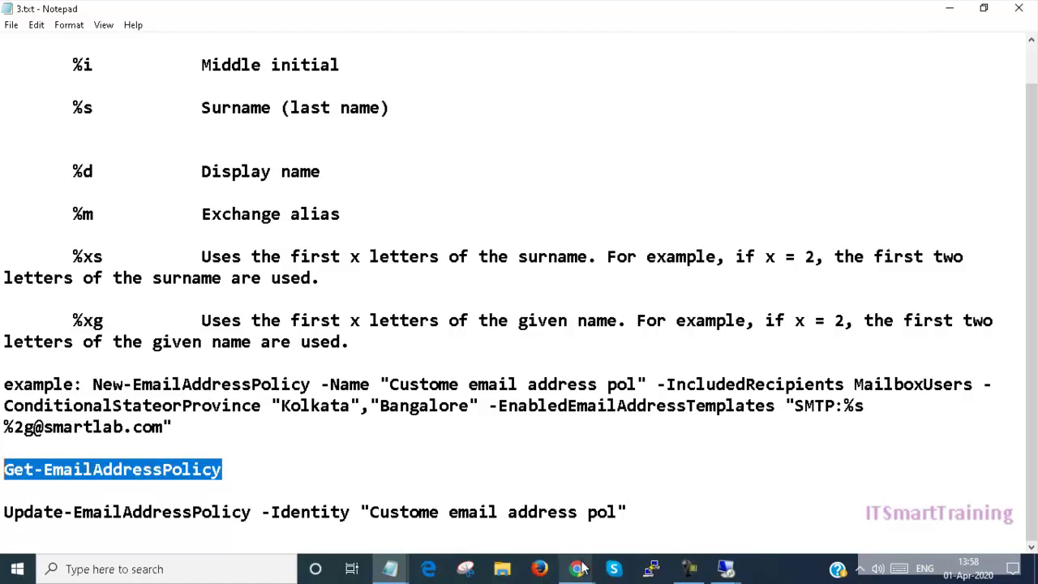
Run Get-EmailAddressPolicy in the remote Exchange shell to list all policies, then return to the notes
mouse_move(390, 568)
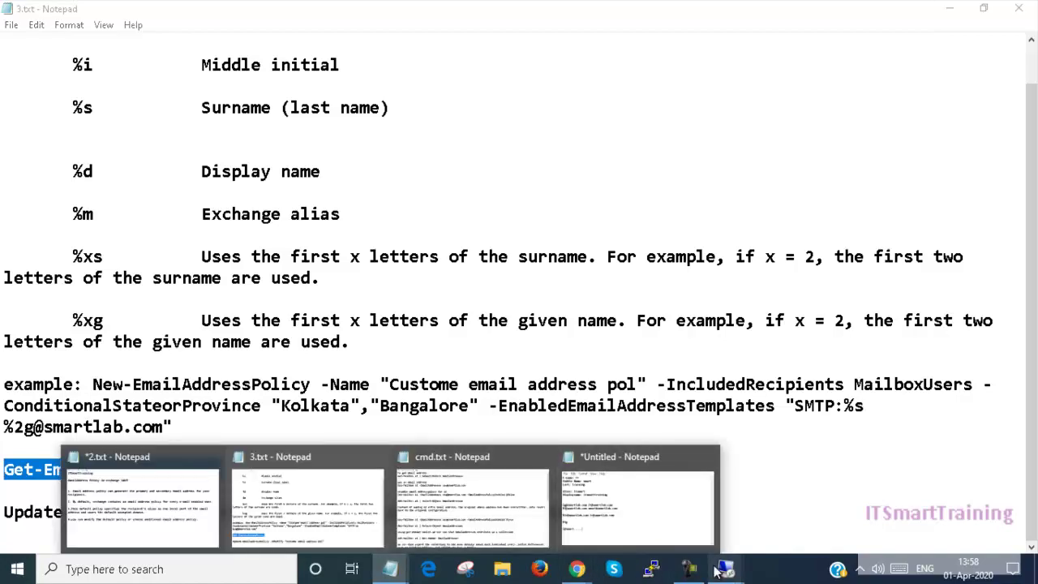
mouse_move(725, 568)
left_click(783, 528)
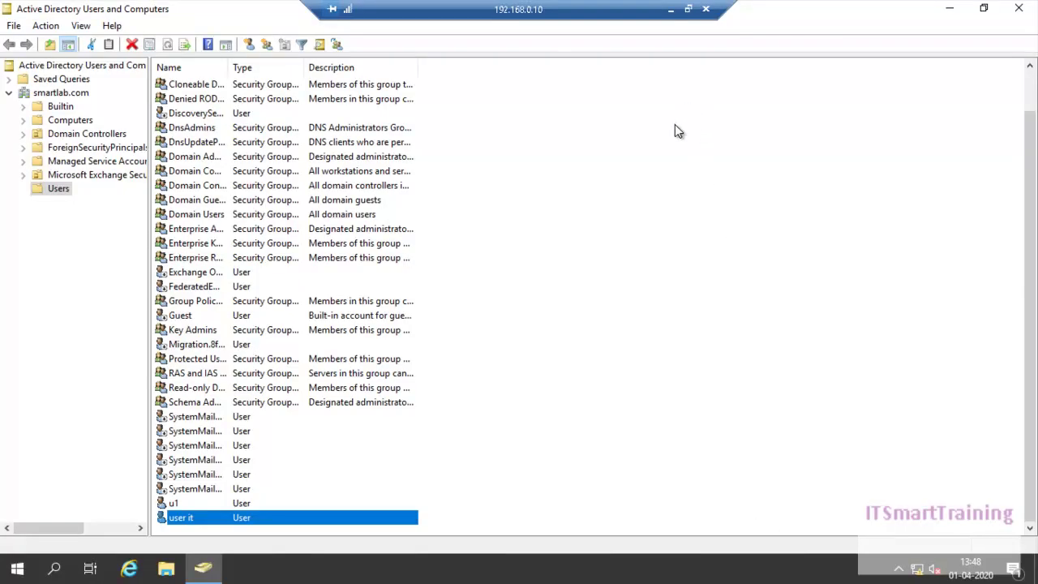
mouse_move(725, 569)
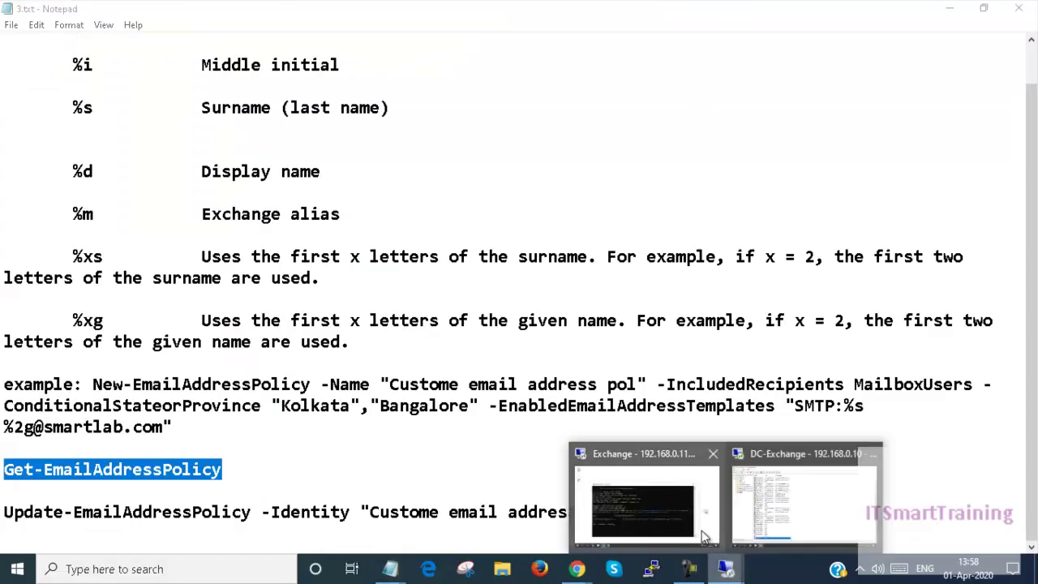
left_click(660, 522)
right_click(370, 463)
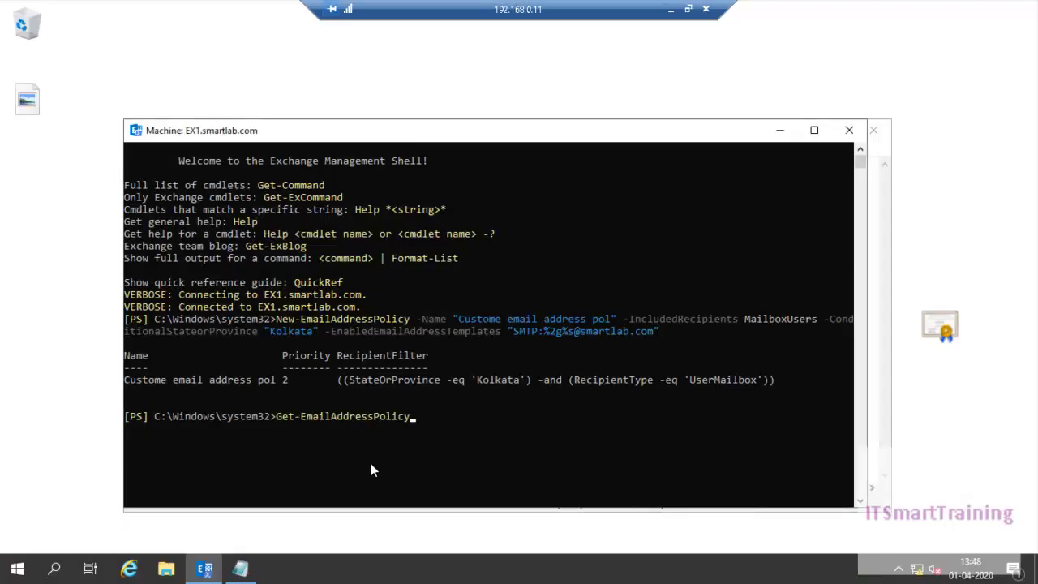
key("Return")
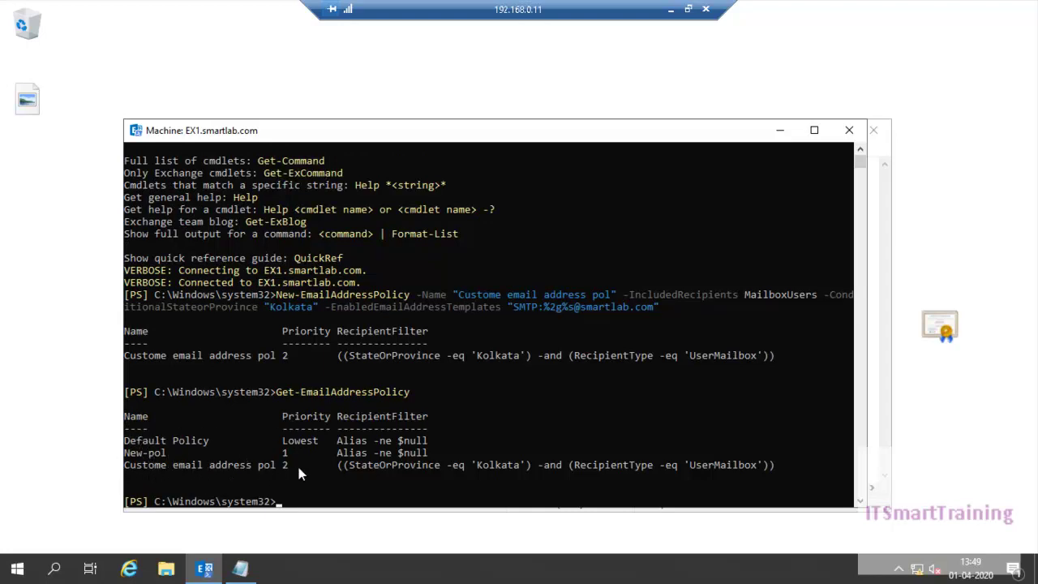
left_click(670, 9)
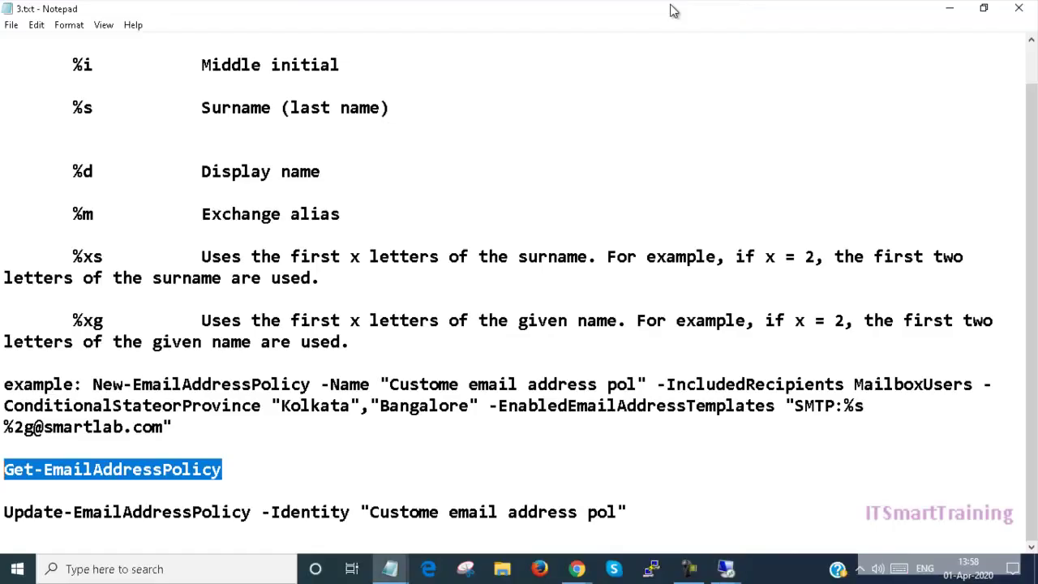
Select the Update-EmailAddressPolicy command line in the 3.txt notes in Notepad
double_click(7, 511)
left_click(5, 511)
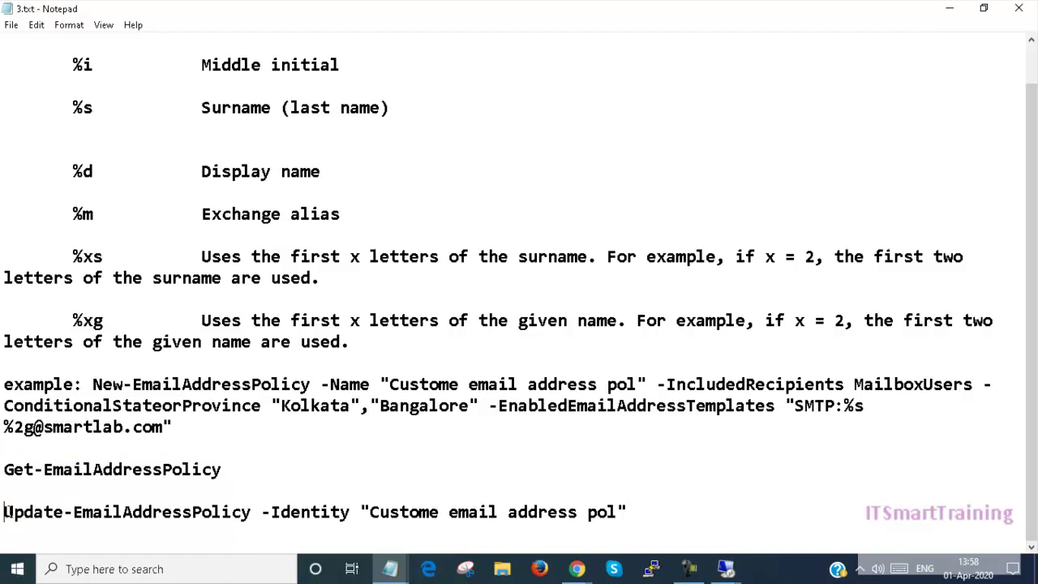
left_click_drag(6, 511, 499, 512)
left_click(614, 514)
key("ctrl+a")
left_click(431, 512)
left_click(2, 511, "shift")
key("ctrl+c")
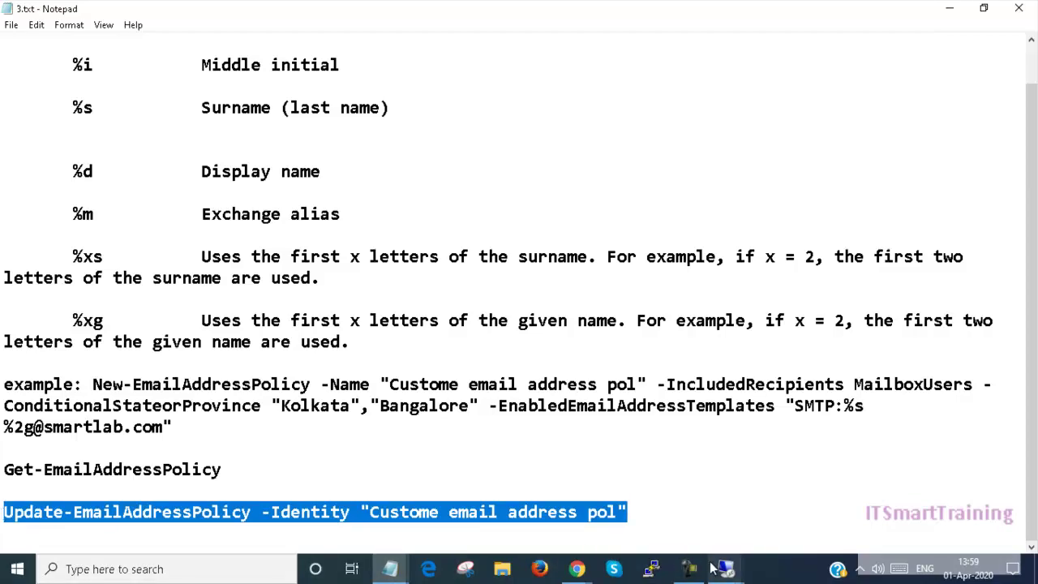
Run Update-EmailAddressPolicy for 'Custome email address pol' in the remote Exchange shell
mouse_move(724, 568)
left_click(616, 442)
key("ctrl+v")
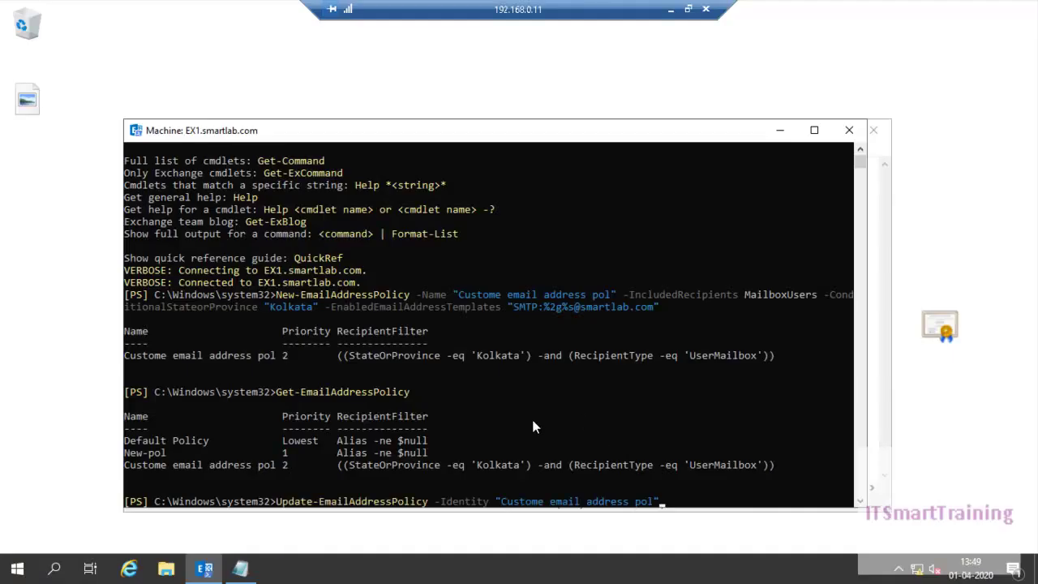
key("Return")
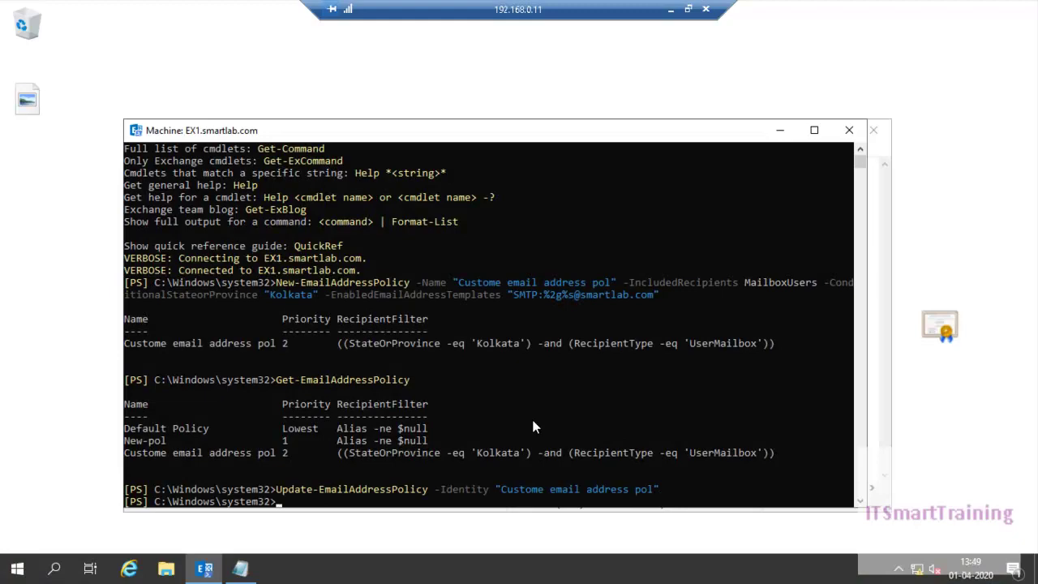
left_click(664, 10)
In Exchange admin center, view the user it mailbox's properties and close them unchanged
mouse_move(576, 569)
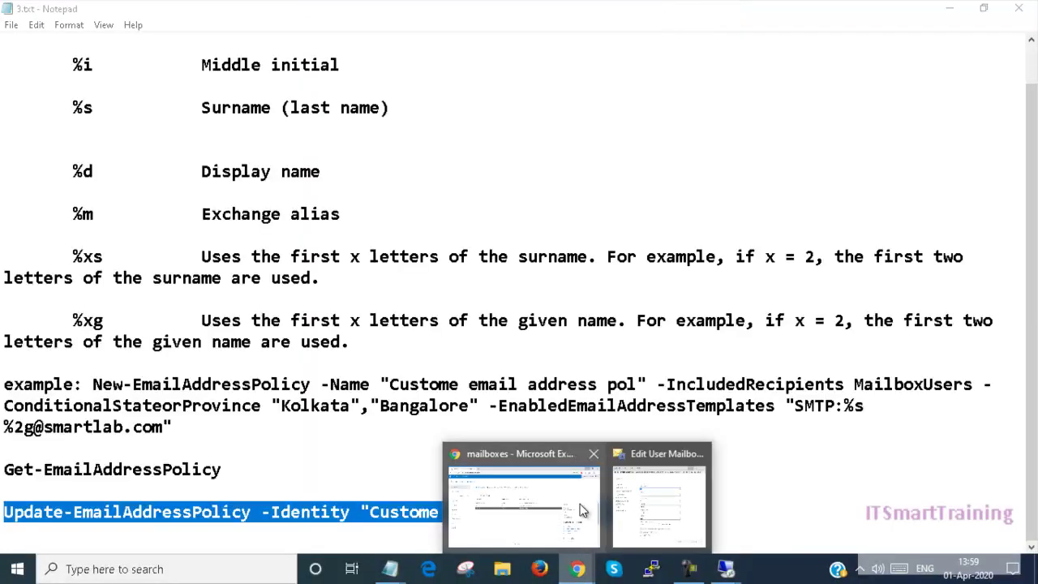
left_click(578, 504)
double_click(572, 282)
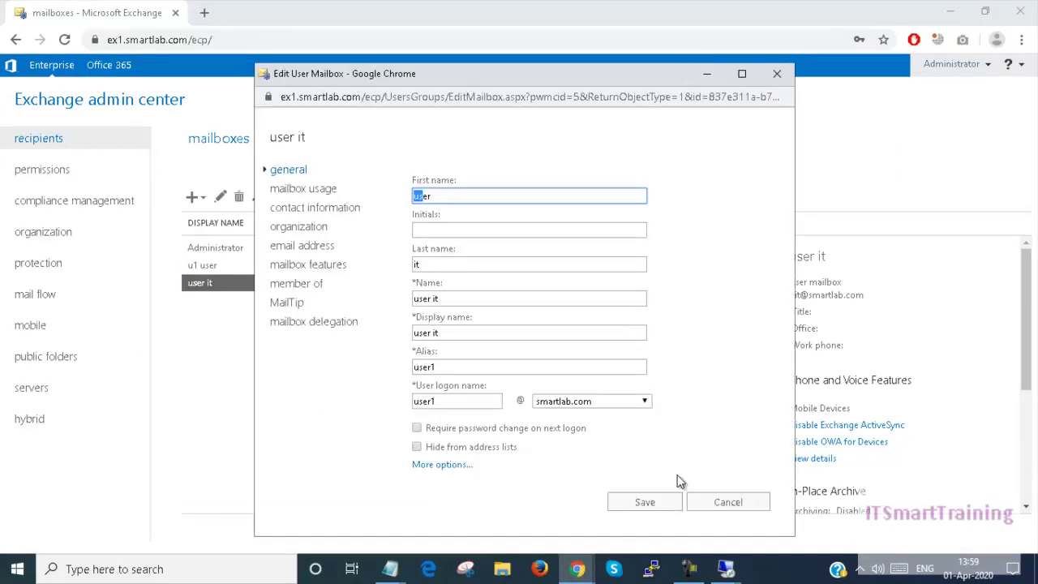
left_click(776, 74)
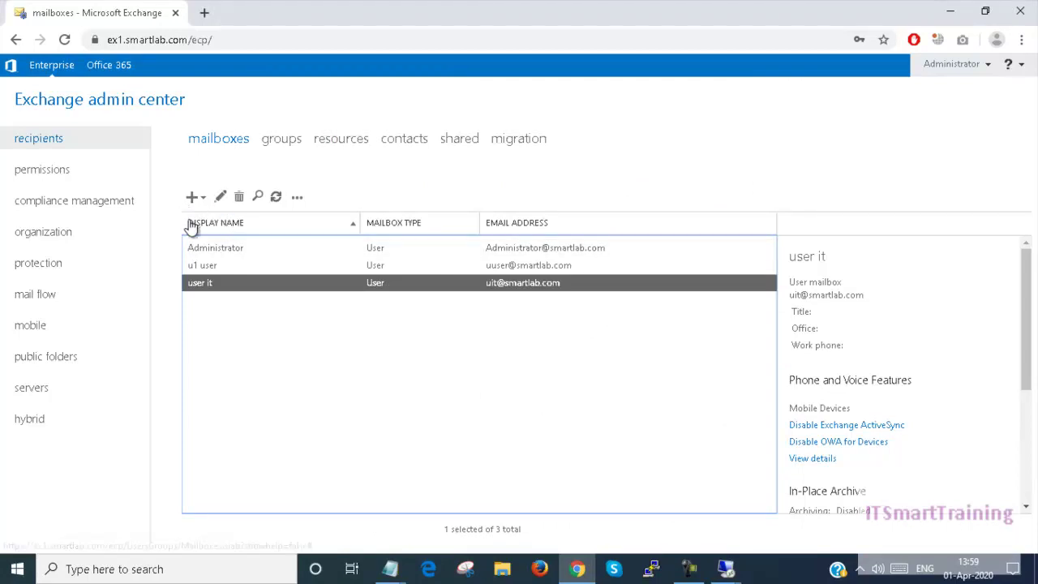
left_click(55, 307)
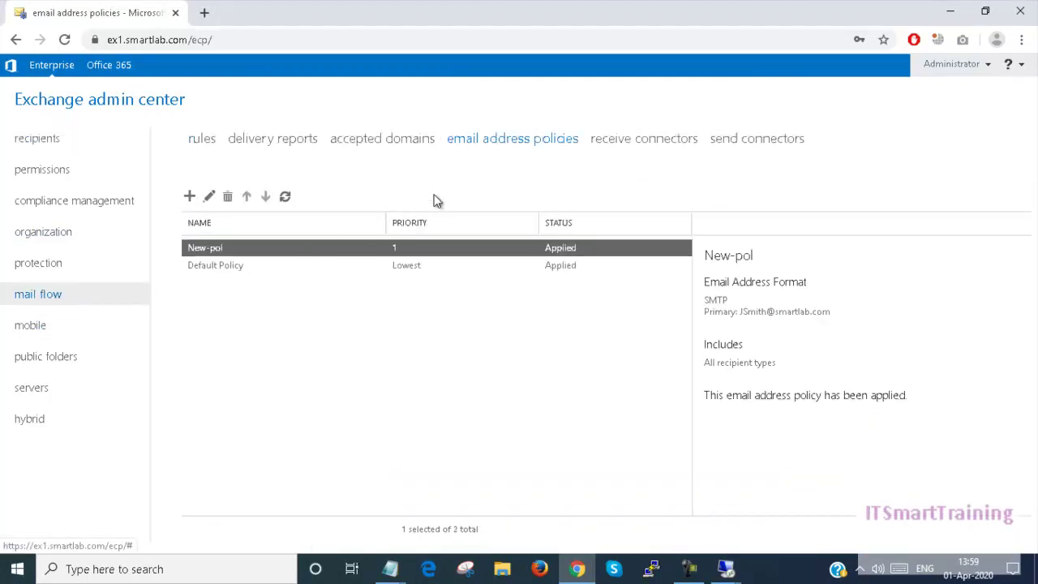
left_click(282, 199)
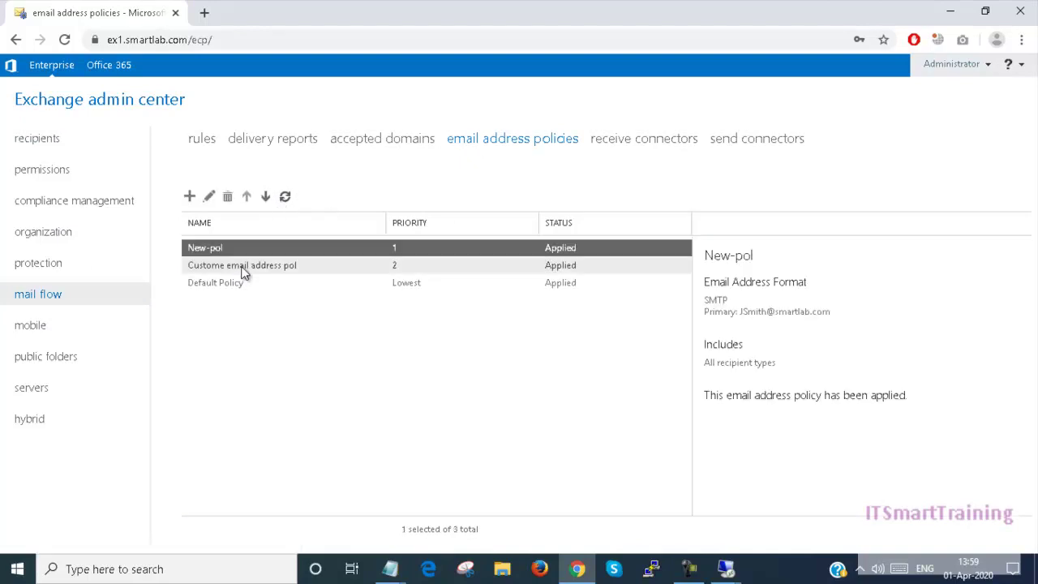
left_click(241, 265)
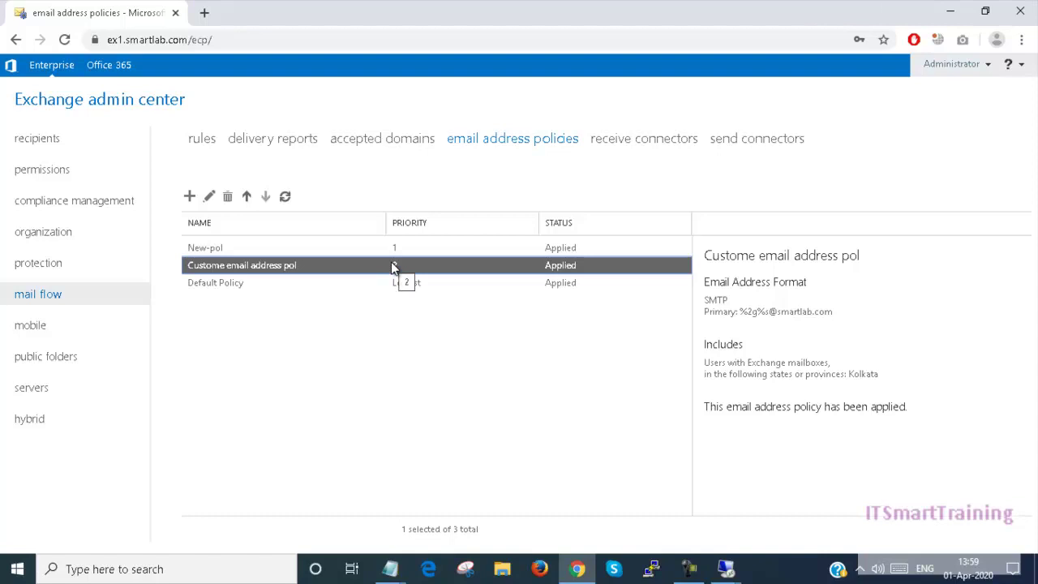
left_click_drag(740, 312, 827, 305)
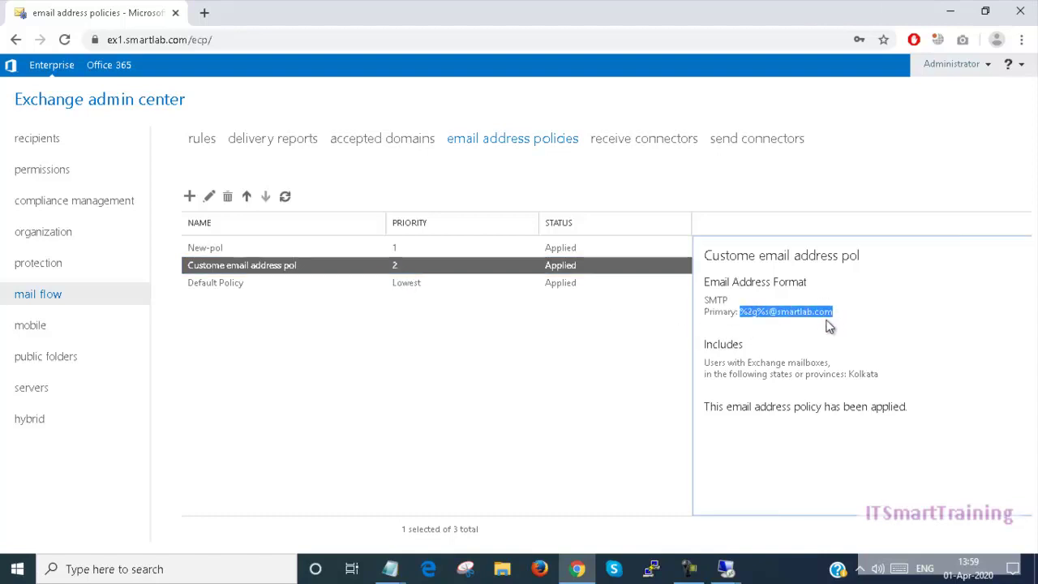
left_click(252, 251)
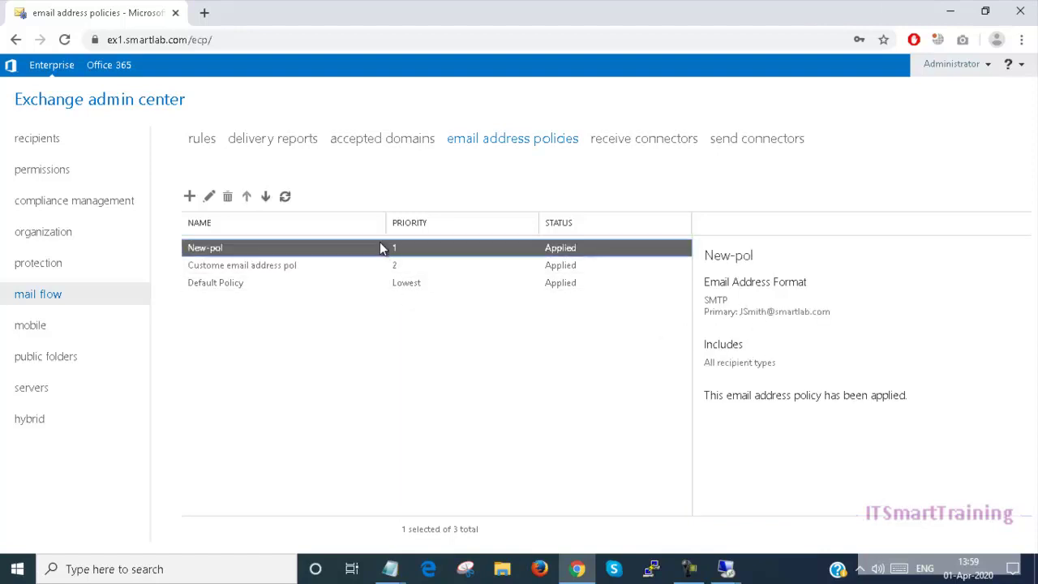
left_click(353, 266)
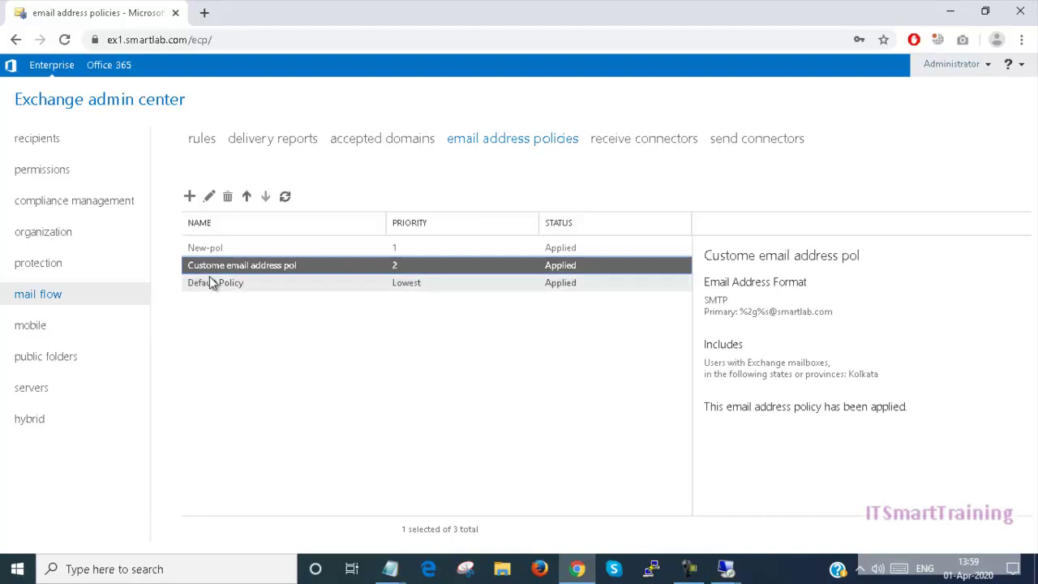
Refresh the mailbox list, then return to email address policies and select New-pol
left_click(40, 144)
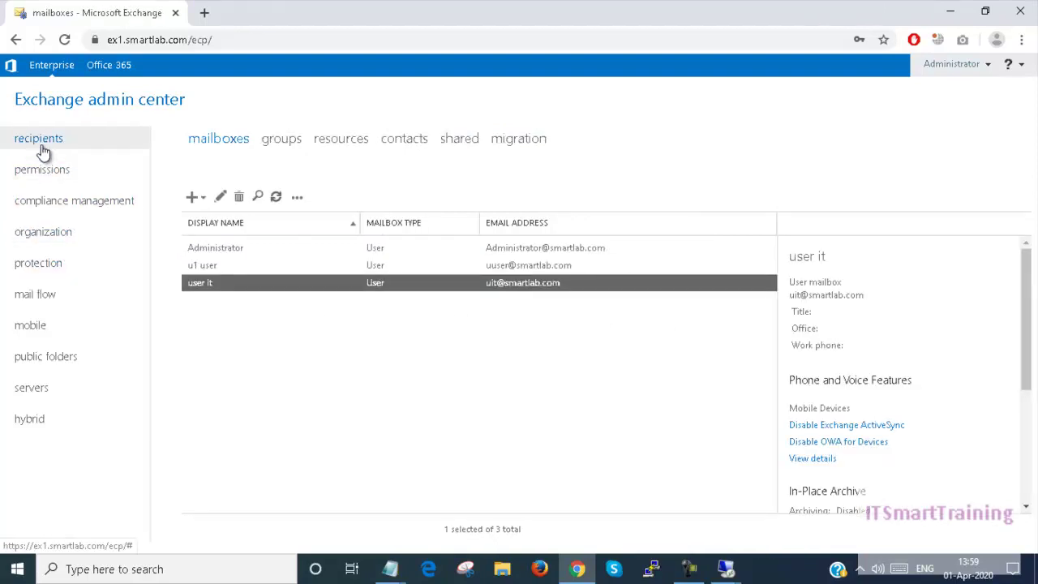
left_click(276, 198)
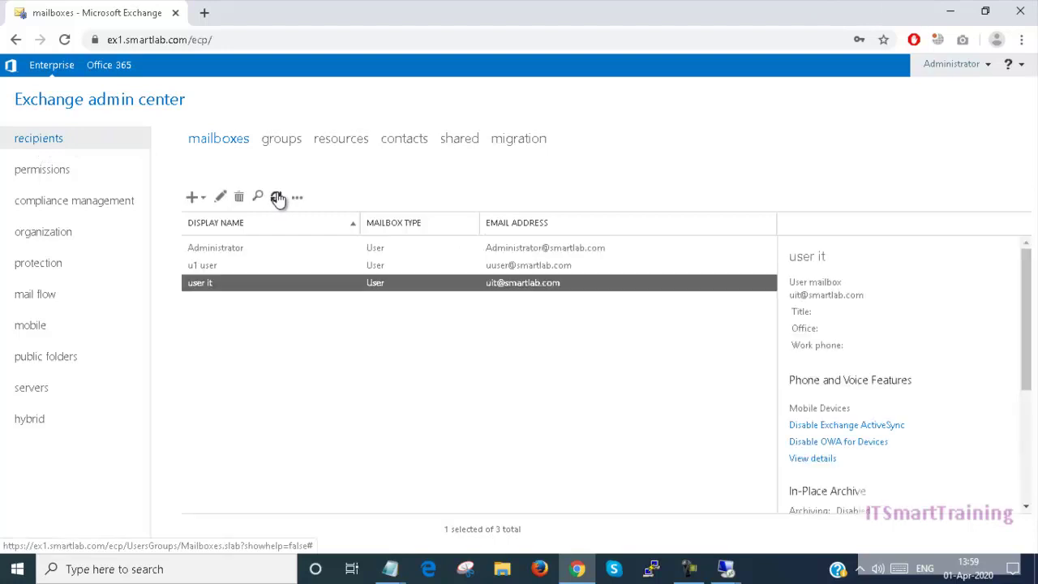
left_click(276, 198)
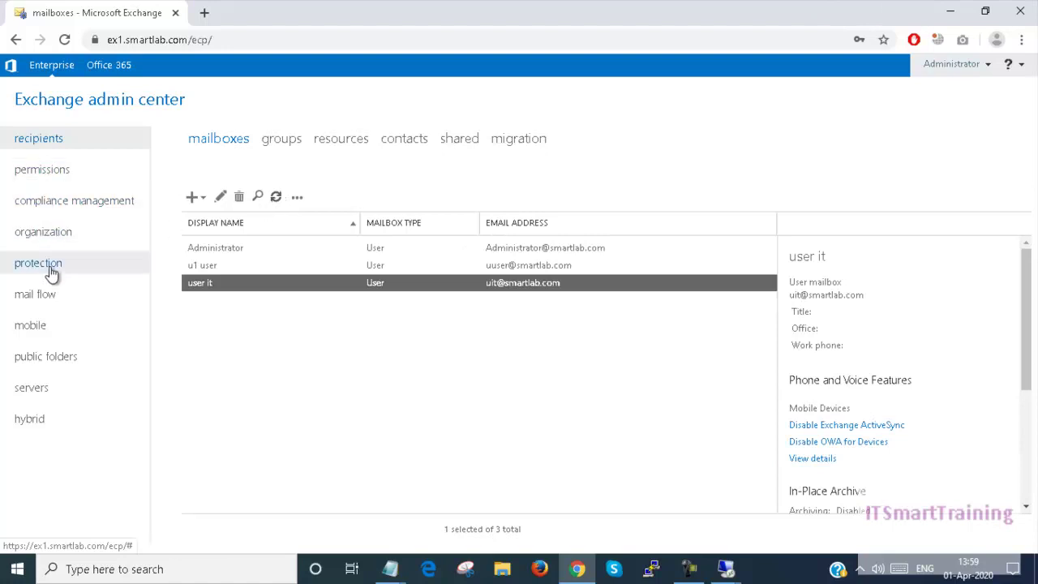
left_click(44, 294)
left_click(440, 251)
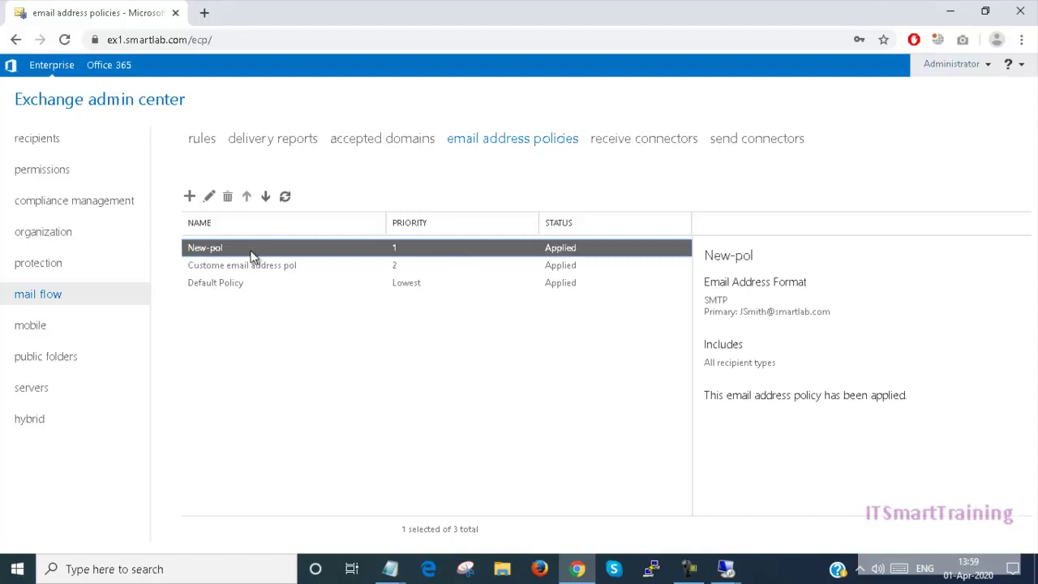
Delete the New-pol policy, leaving Custome email address pol at priority 1
left_click(228, 197)
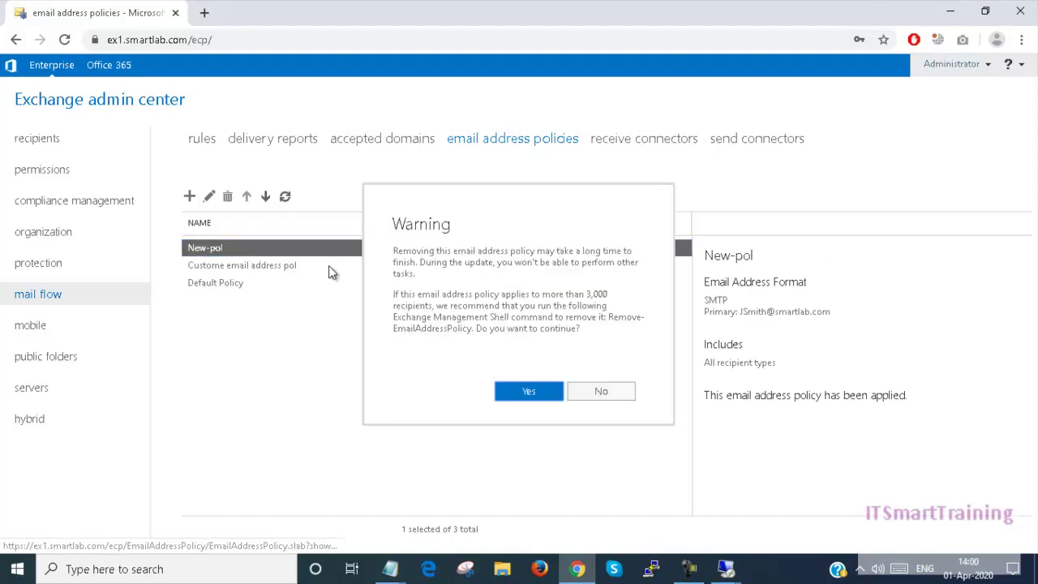
left_click(526, 391)
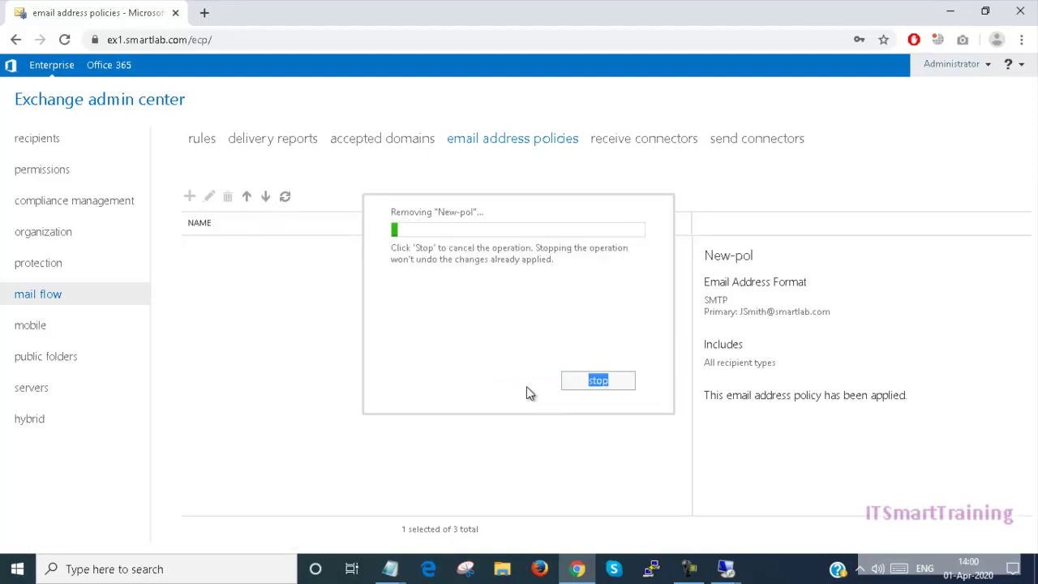
left_click(600, 370)
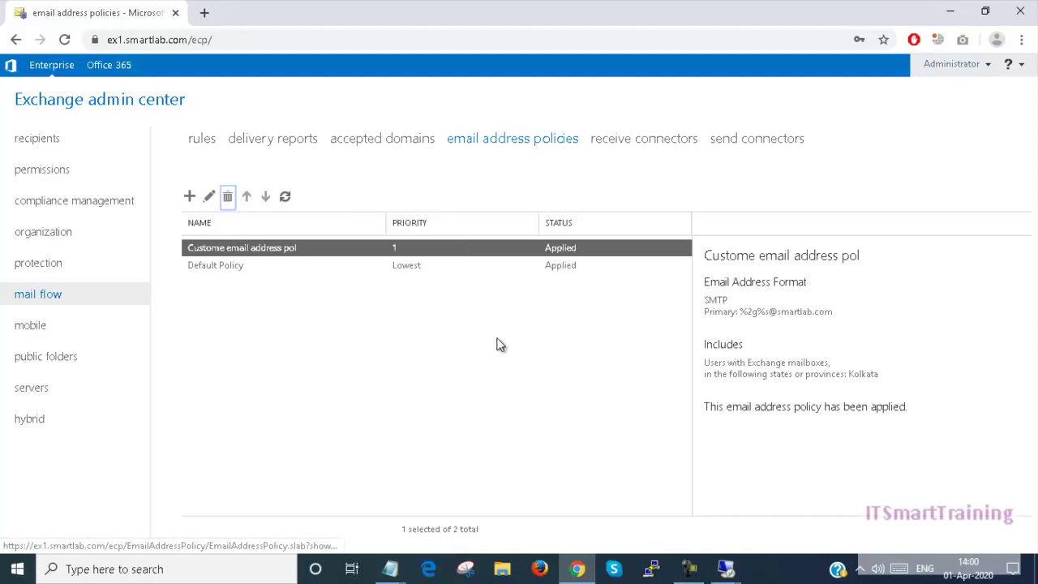
left_click(284, 198)
left_click(286, 200)
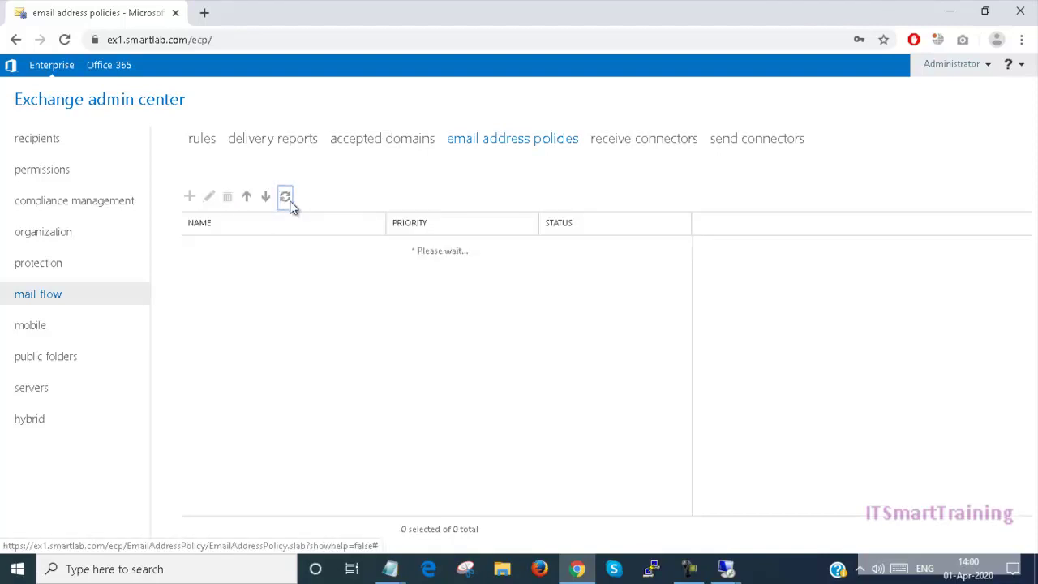
left_click(288, 201)
left_click(287, 201)
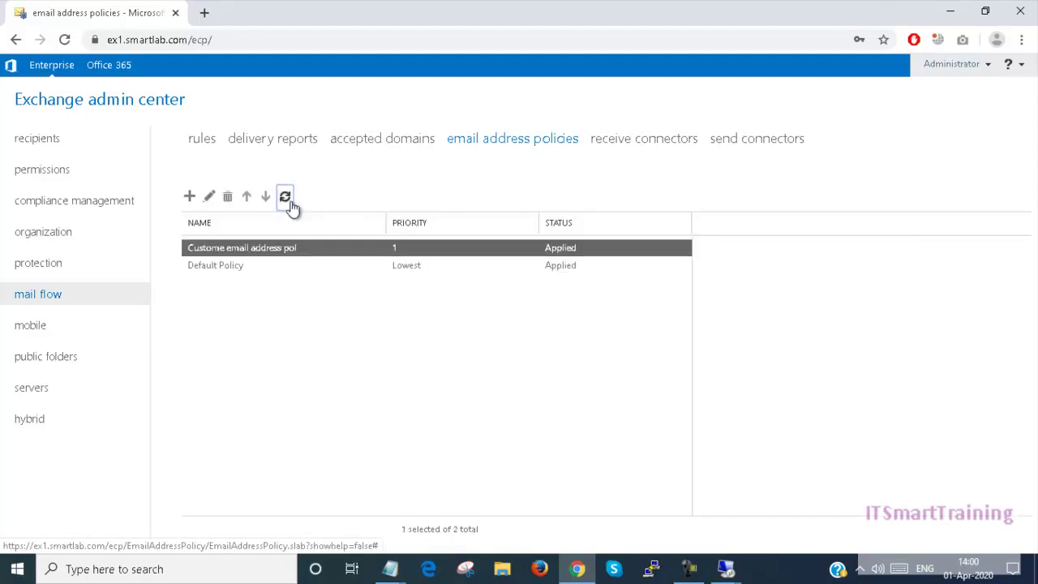
left_click(35, 139)
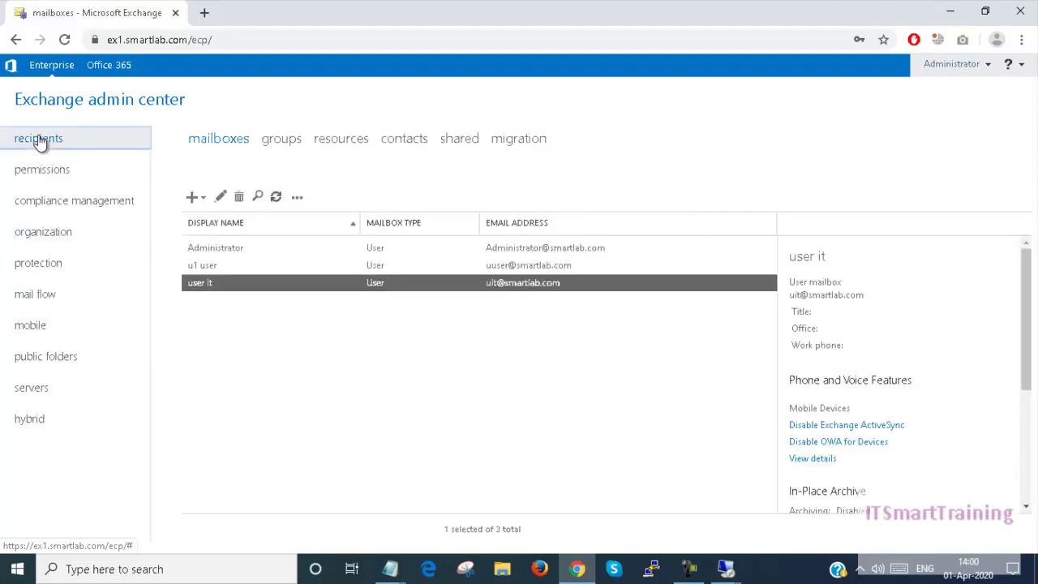
left_click(275, 201)
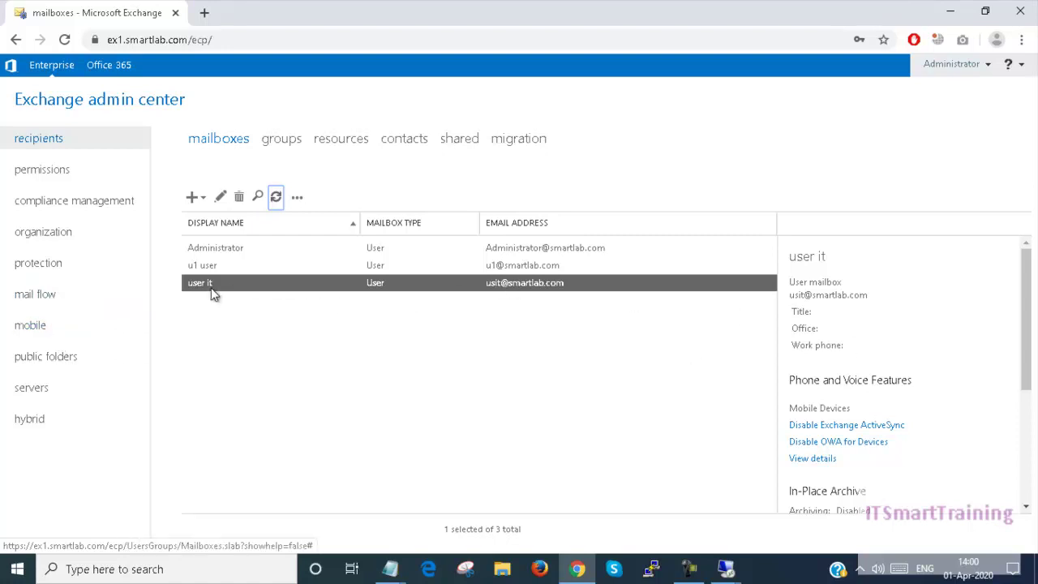
left_click(36, 294)
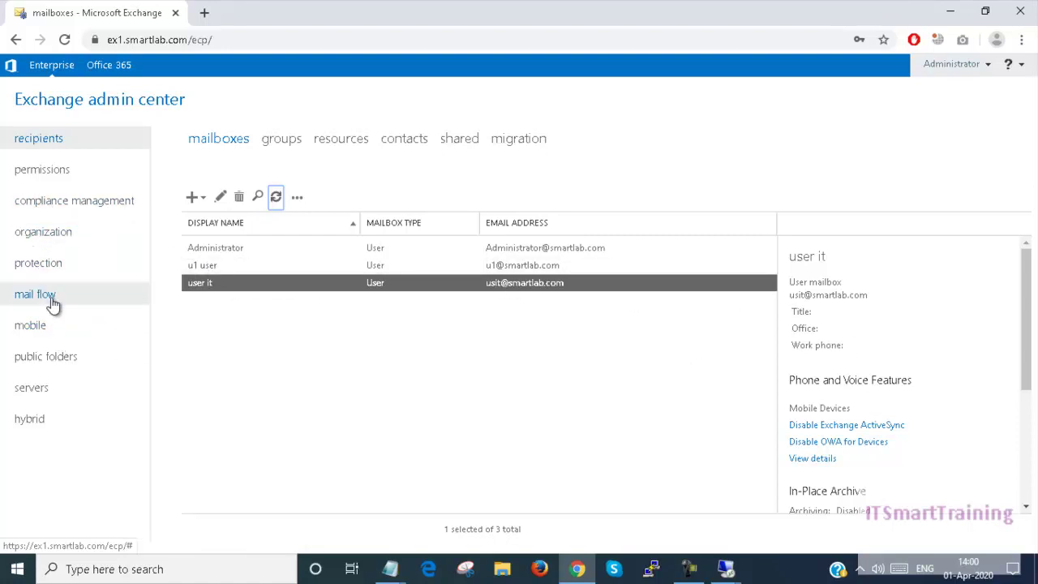
double_click(292, 255)
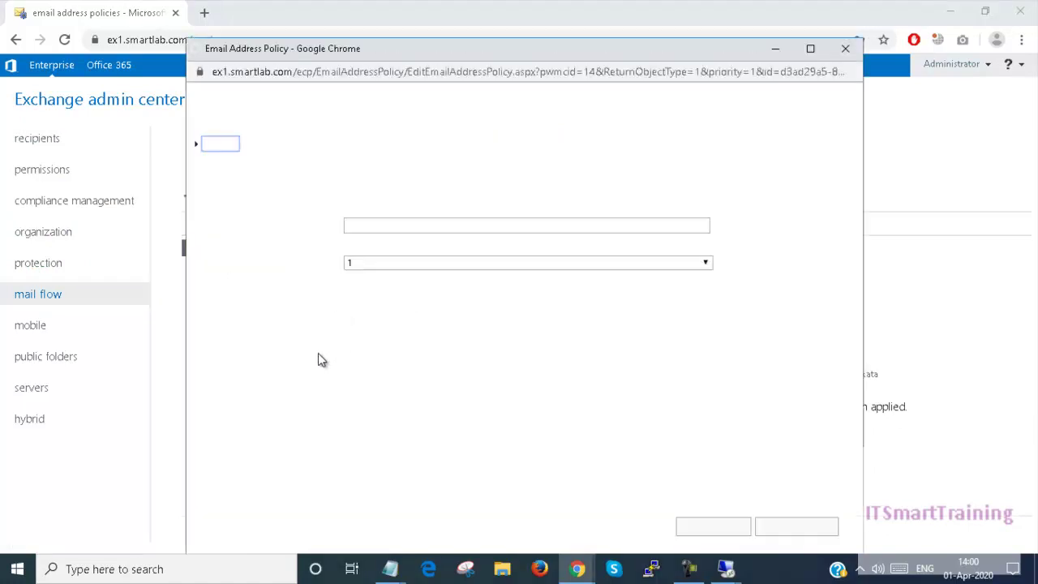
left_click(247, 166)
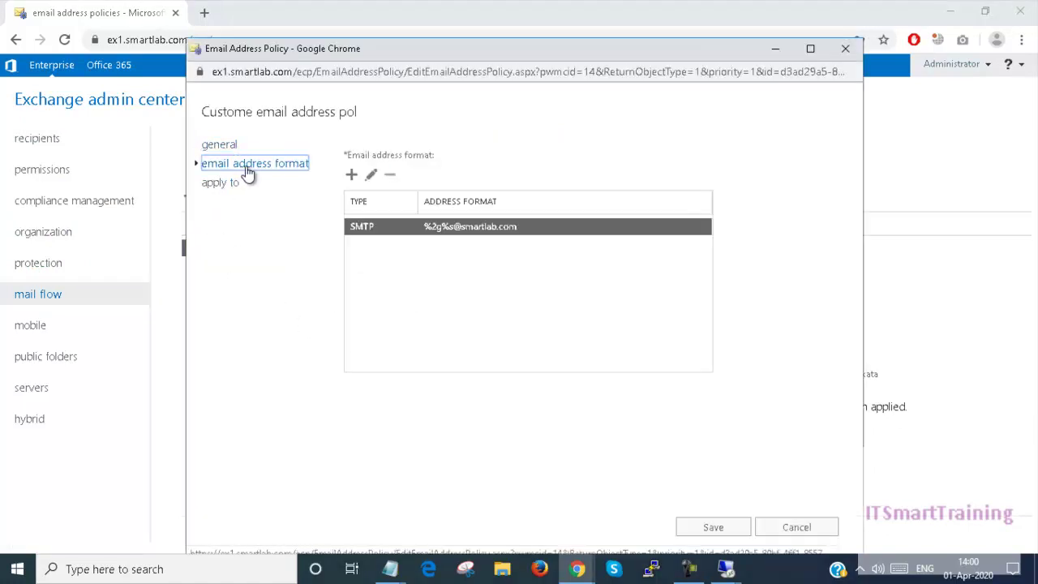
left_click(494, 230)
double_click(494, 229)
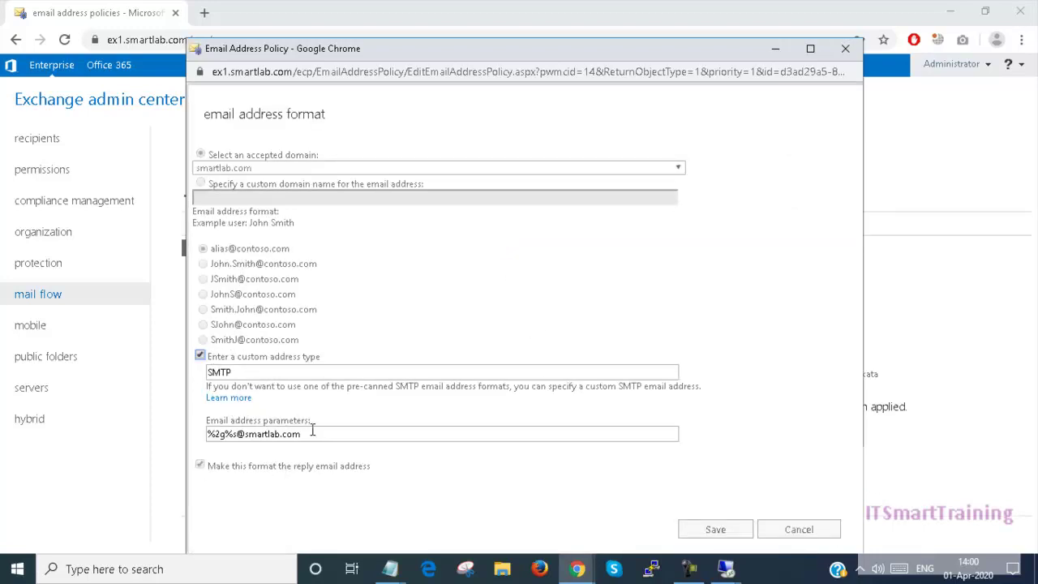
left_click_drag(307, 434, 206, 434)
left_click(799, 533)
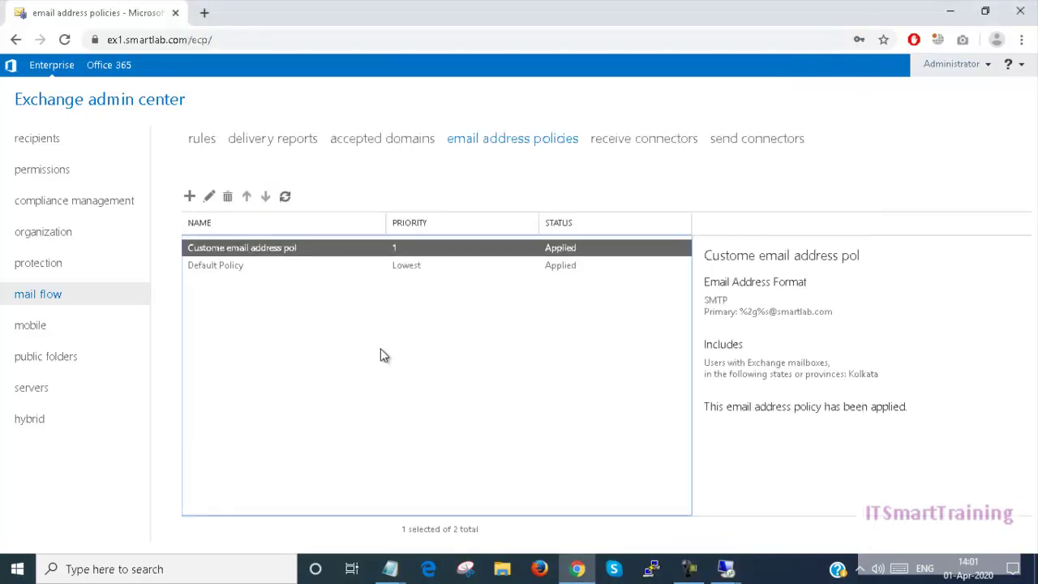